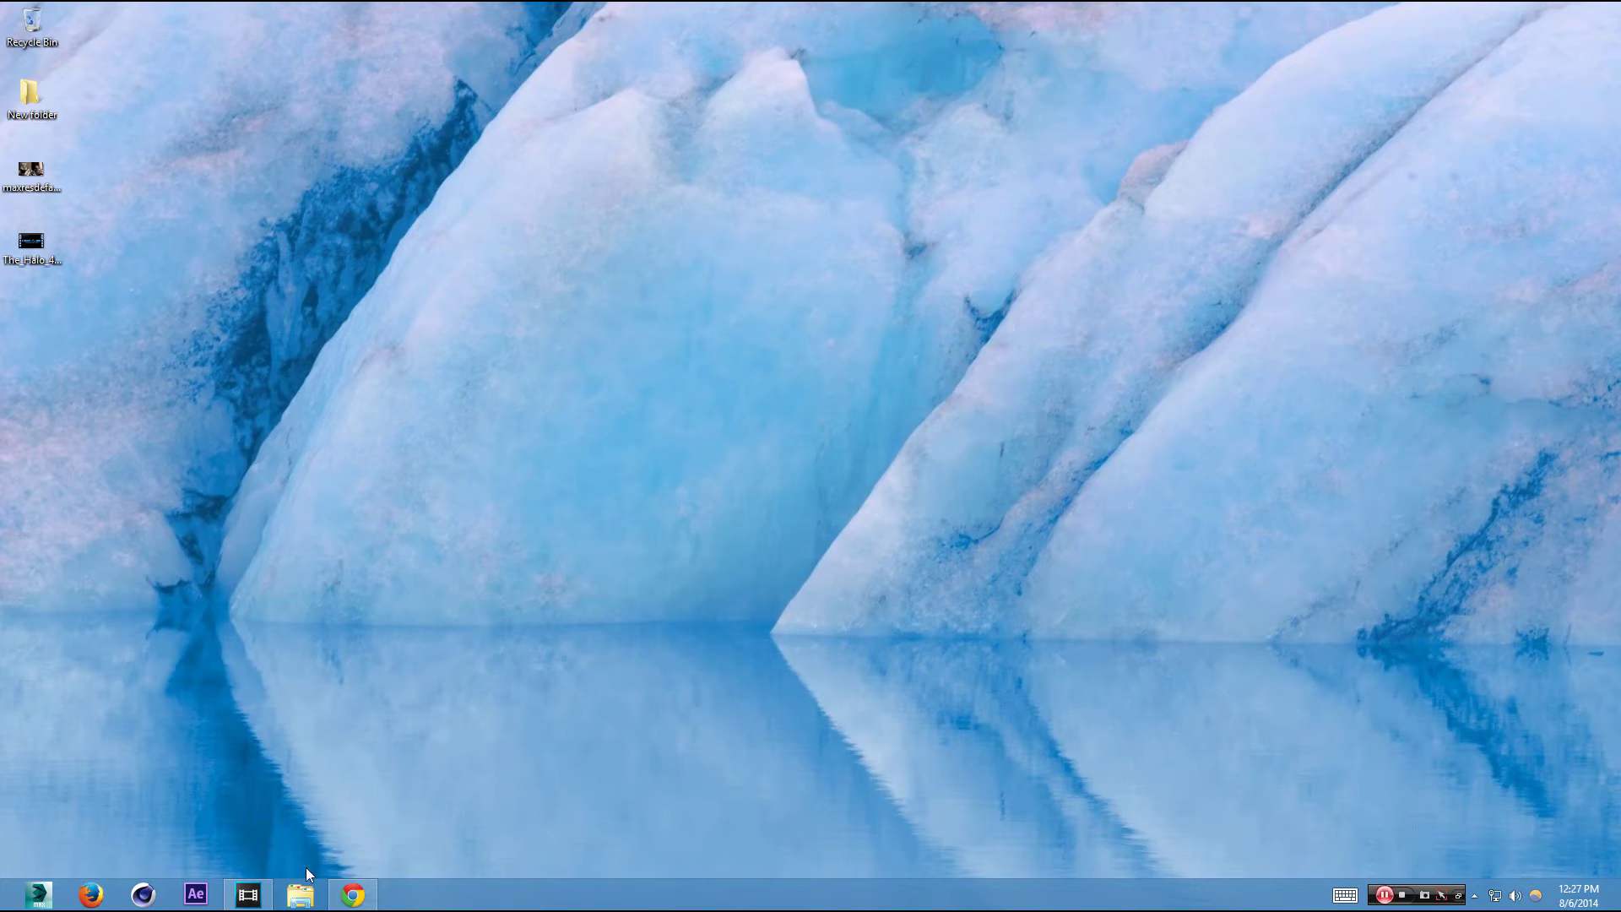
Step: Restore the minimised Vegas Pro 13.0 window from the taskbar
left_click(247, 894)
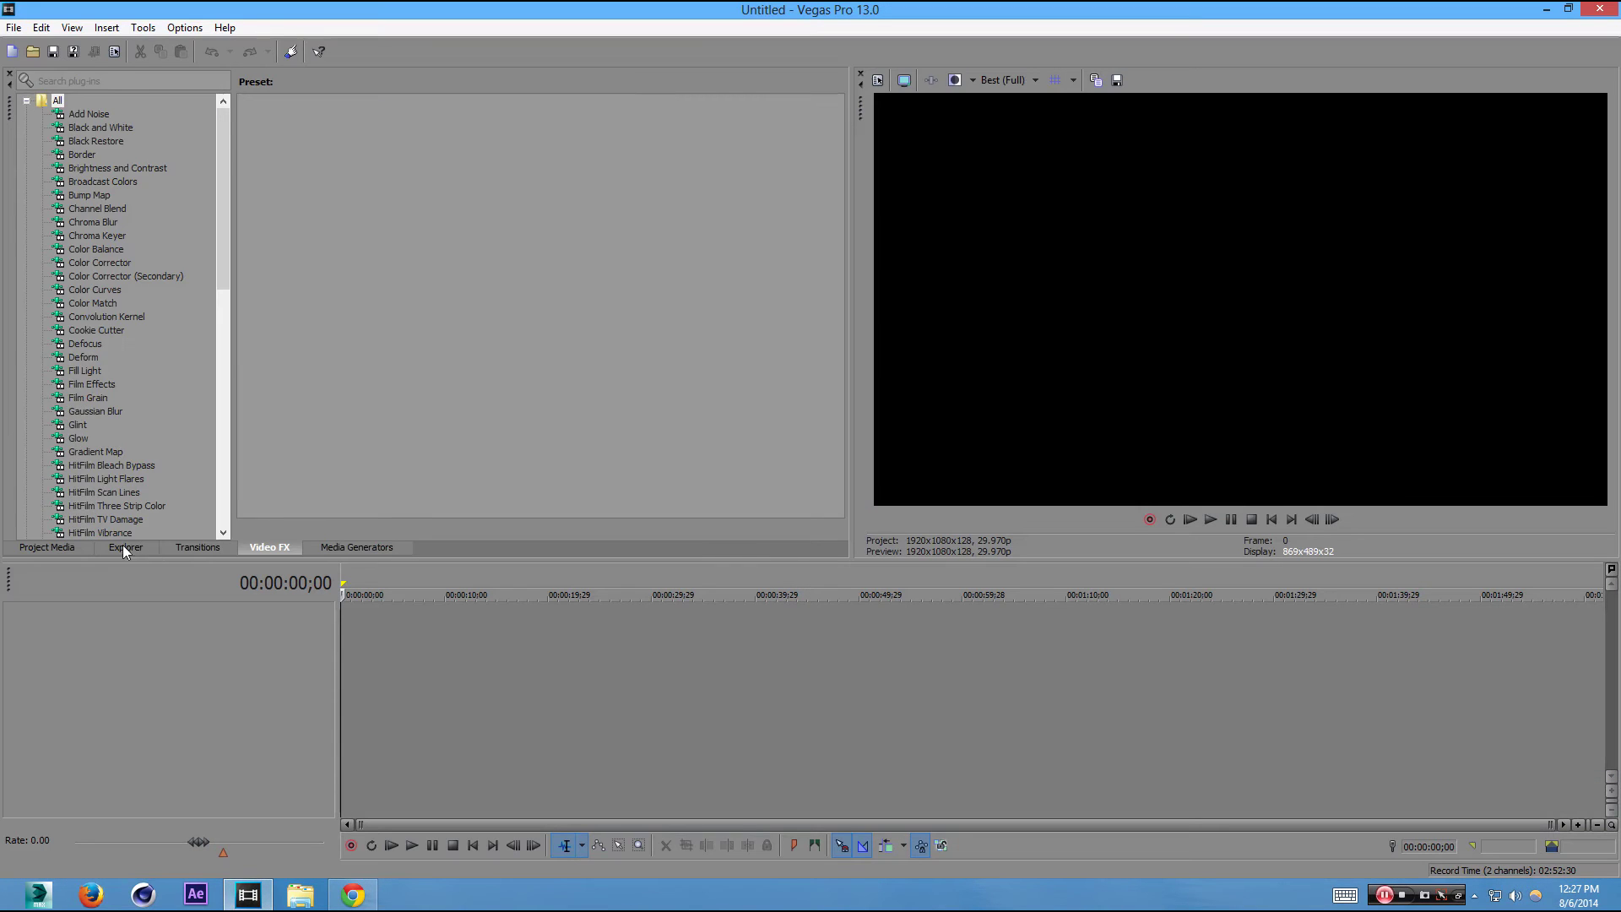
Step: Drag maxresdefault.jpg from the Desktop onto the start of a new video track
left_click(123, 549)
left_click_drag(341, 133, 306, 625)
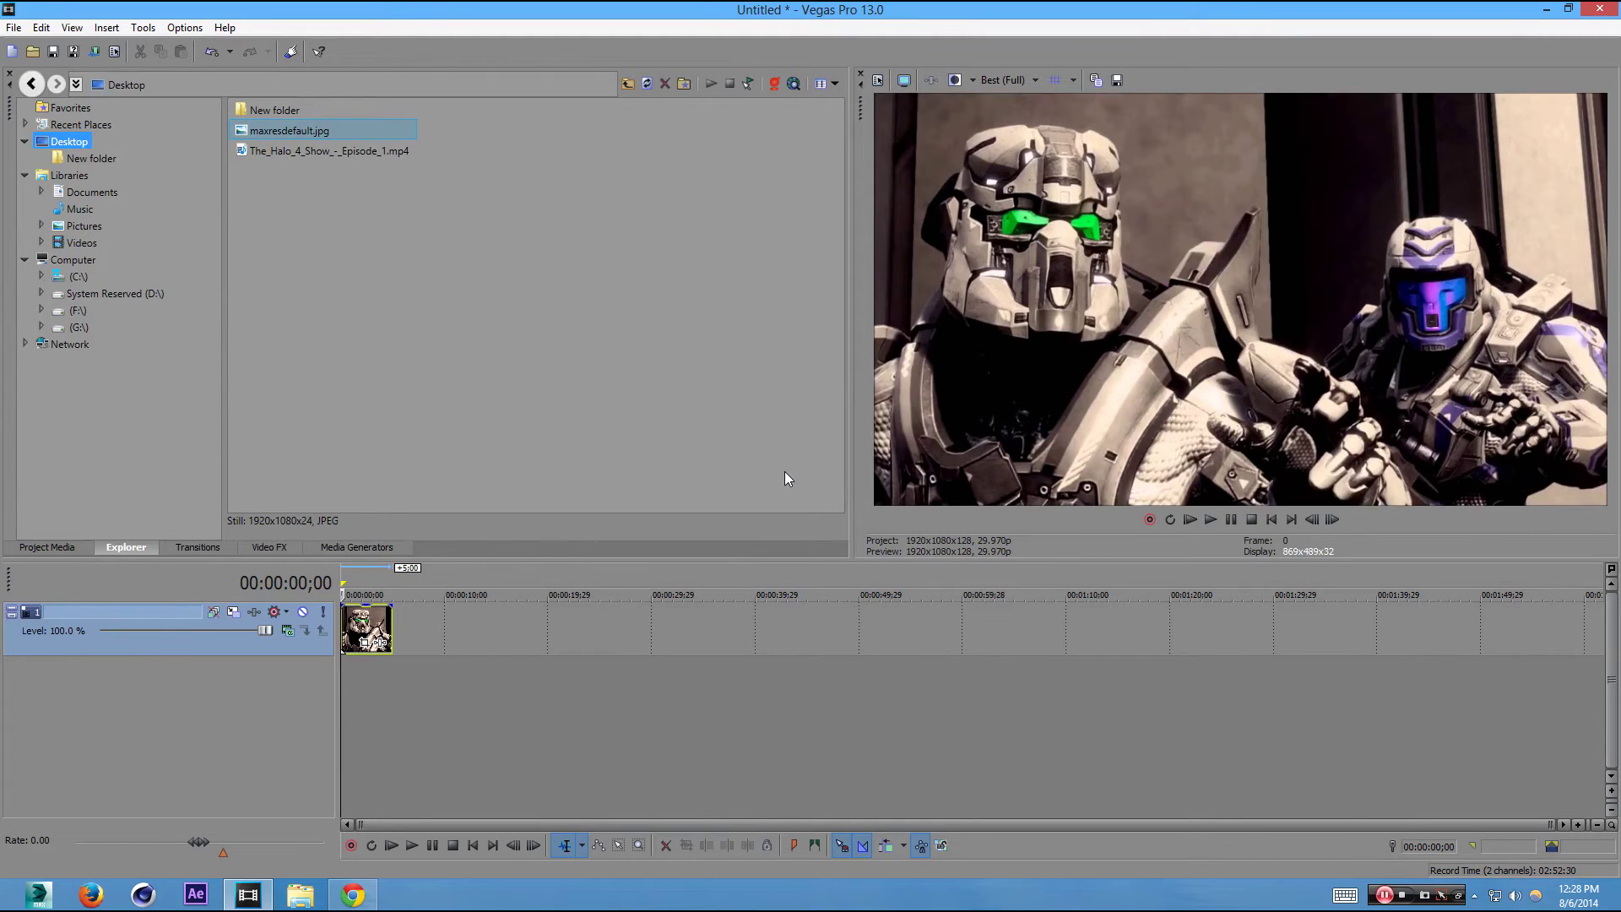
Step: Insert a video track above, paste a copy of the image clip, and open its Pan/Crop at 00:00:00;29
right_click(443, 705)
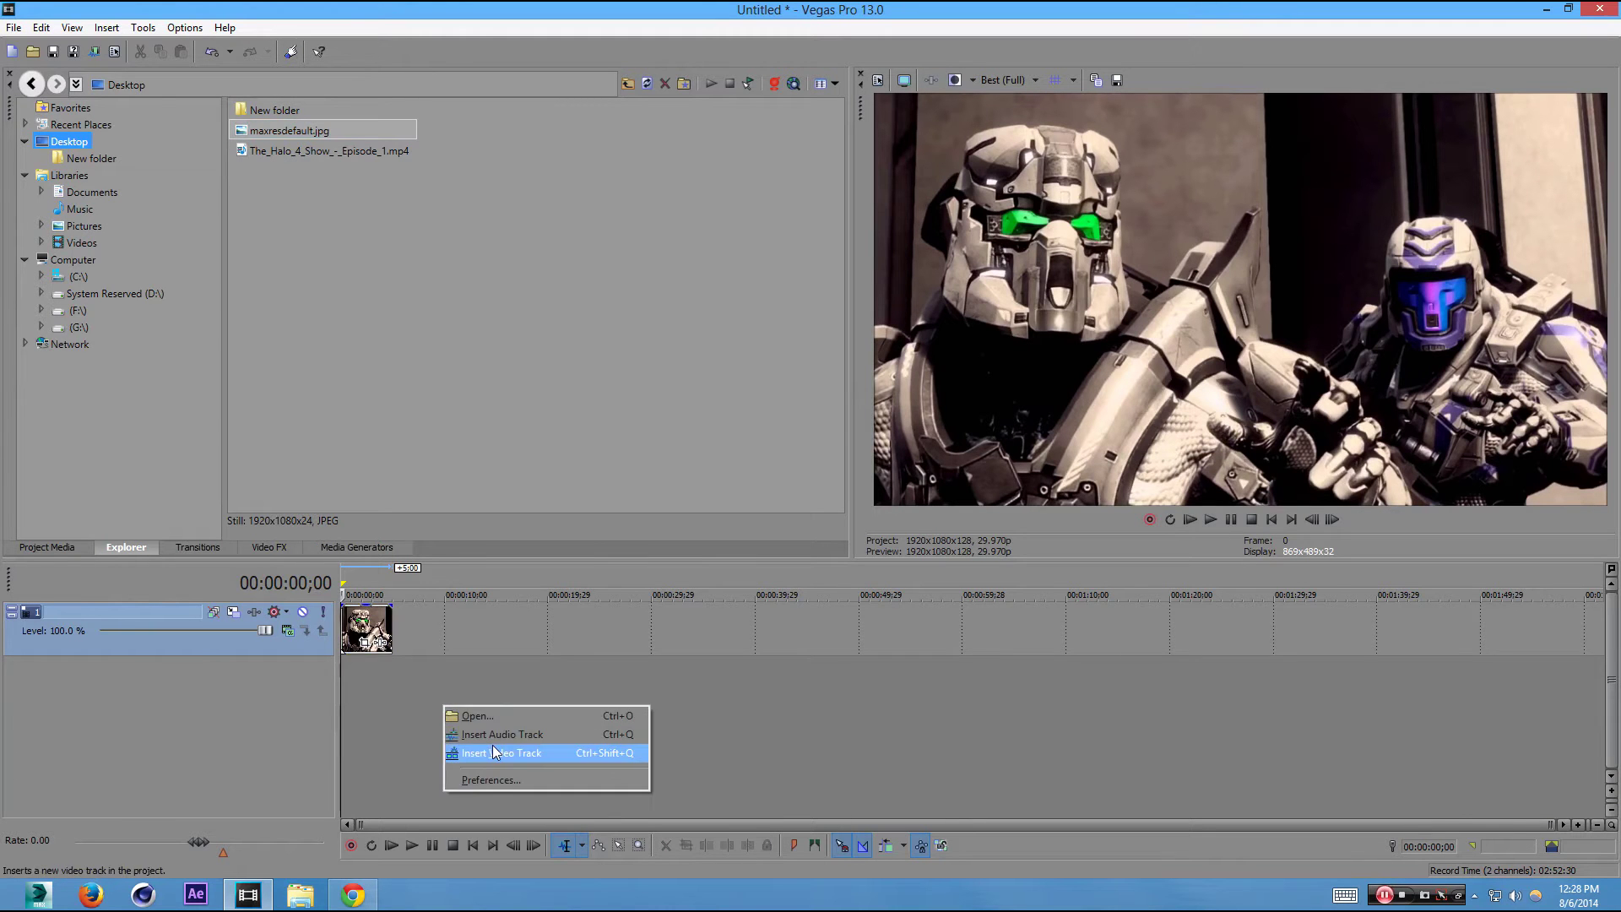
left_click(493, 745)
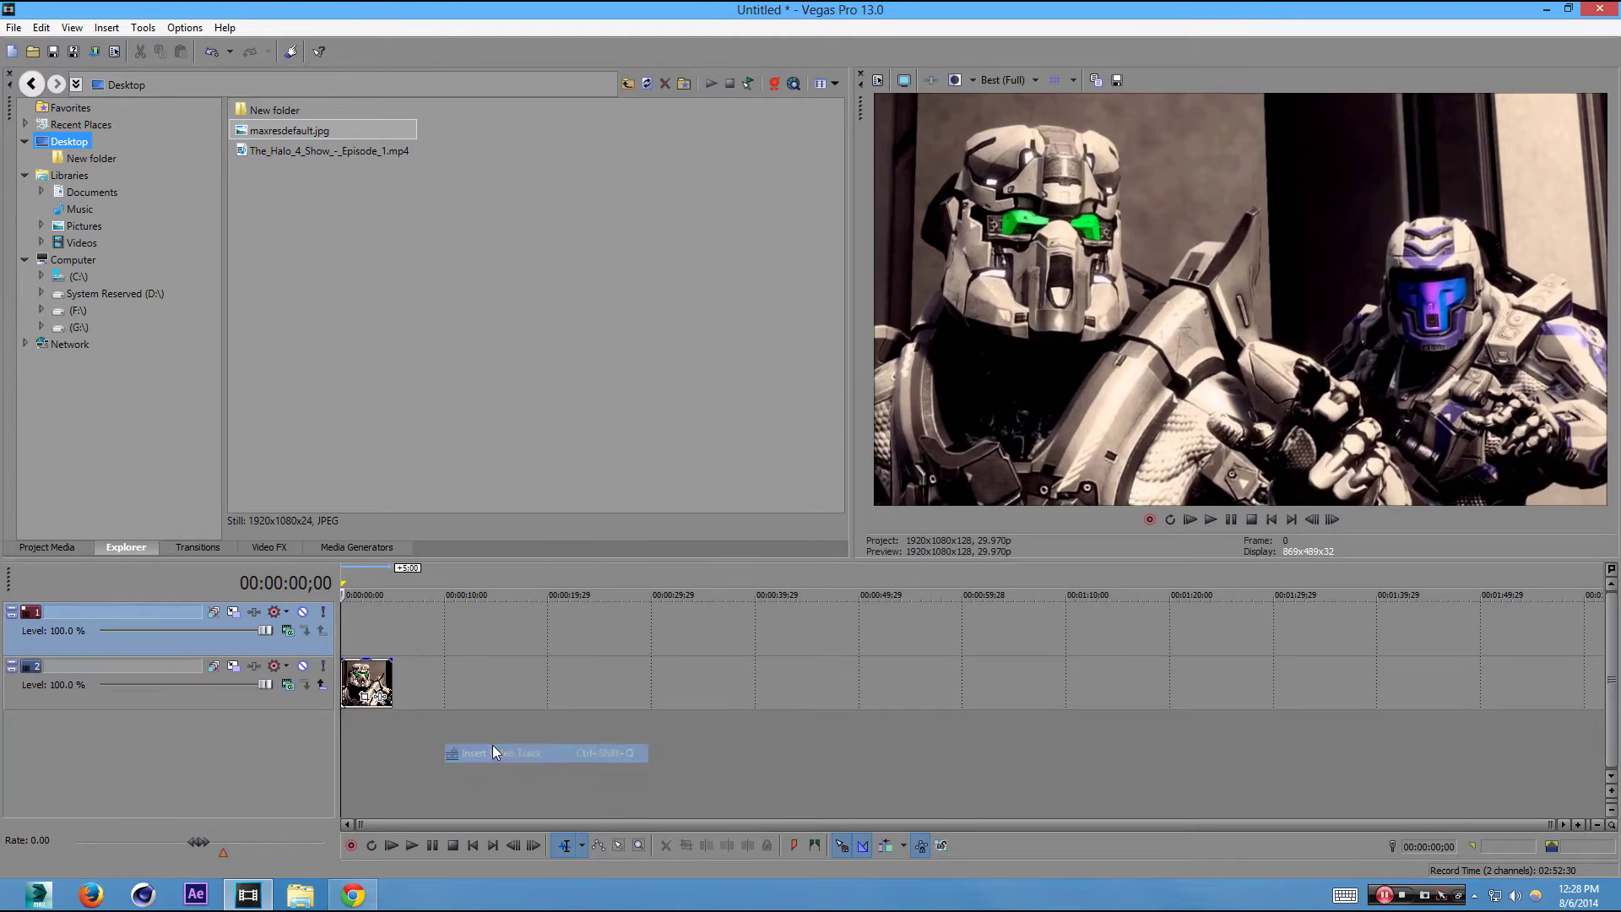
right_click(370, 689)
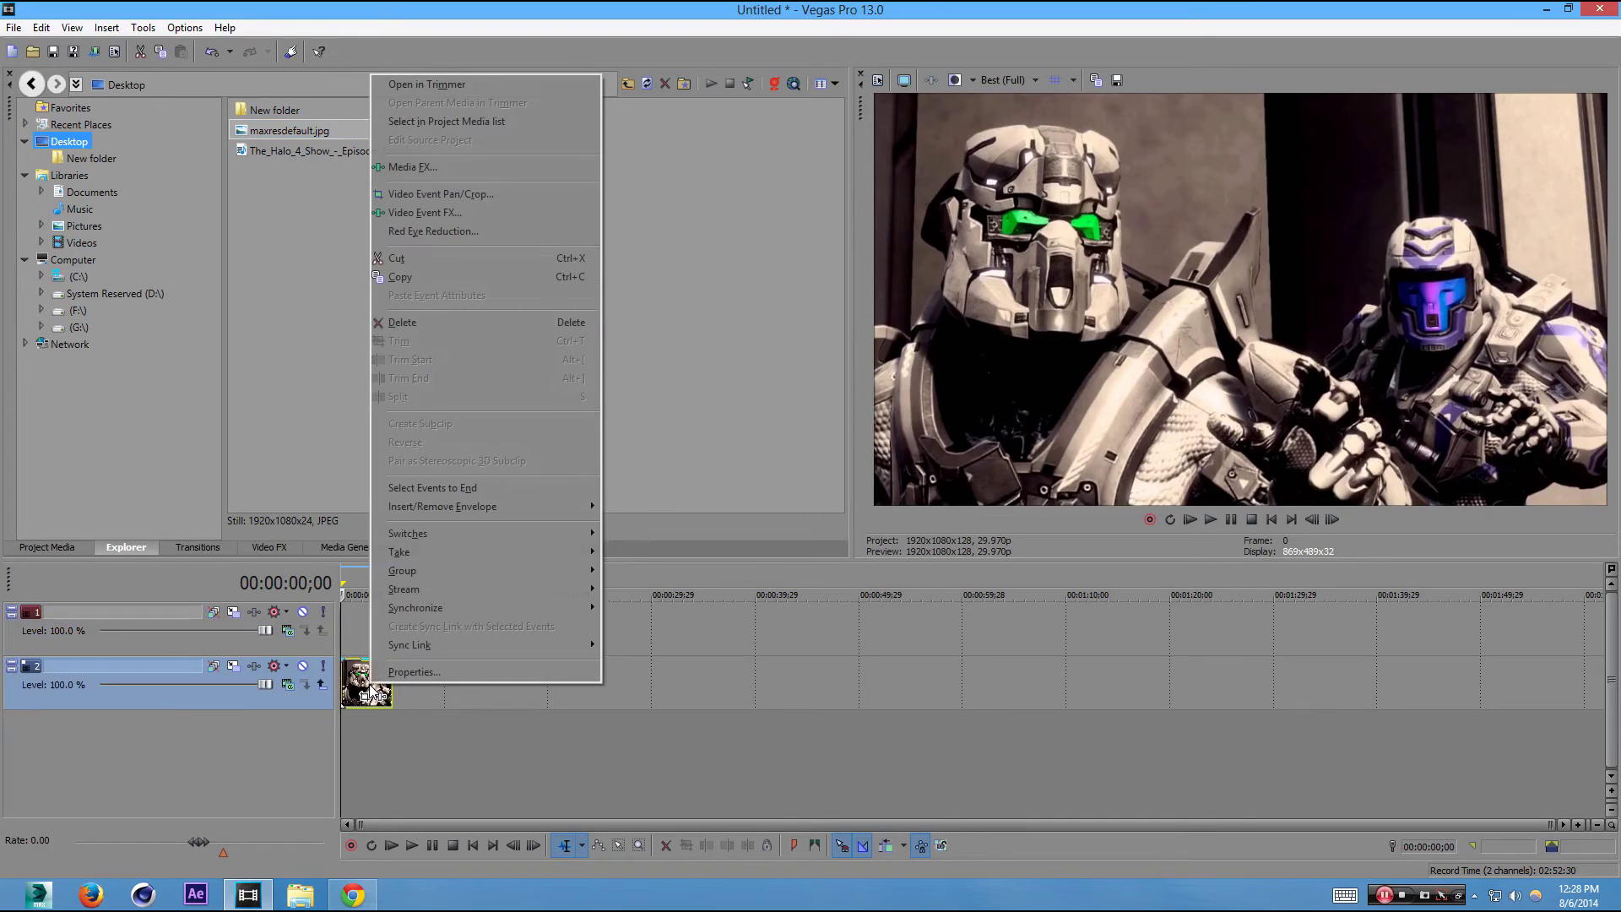
left_click(500, 277)
right_click(351, 638)
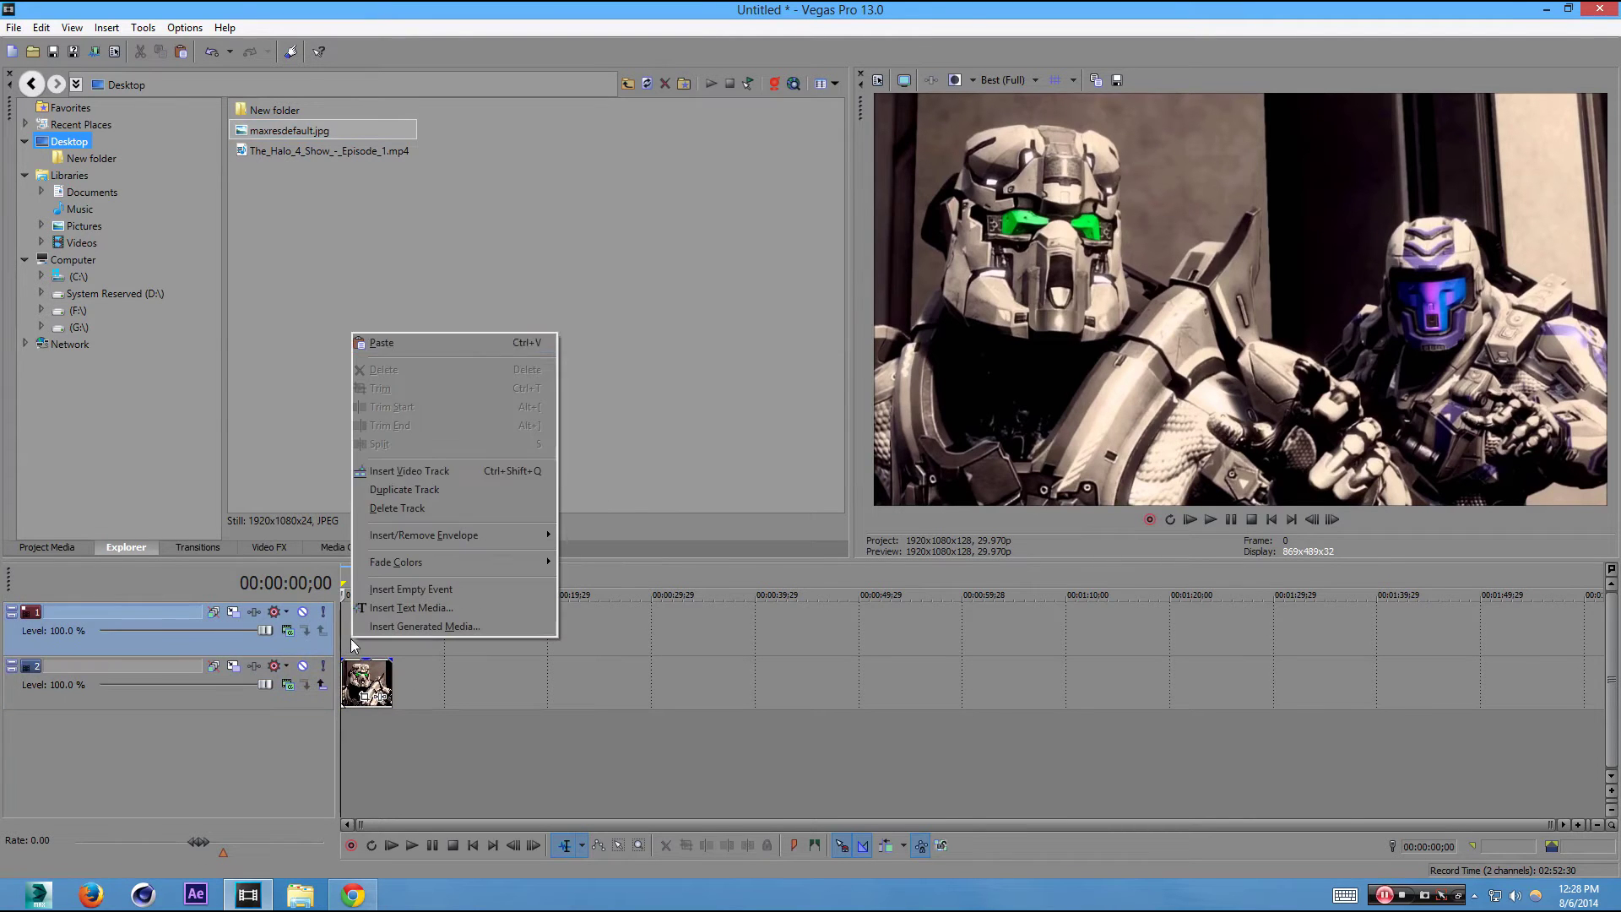
left_click(426, 348)
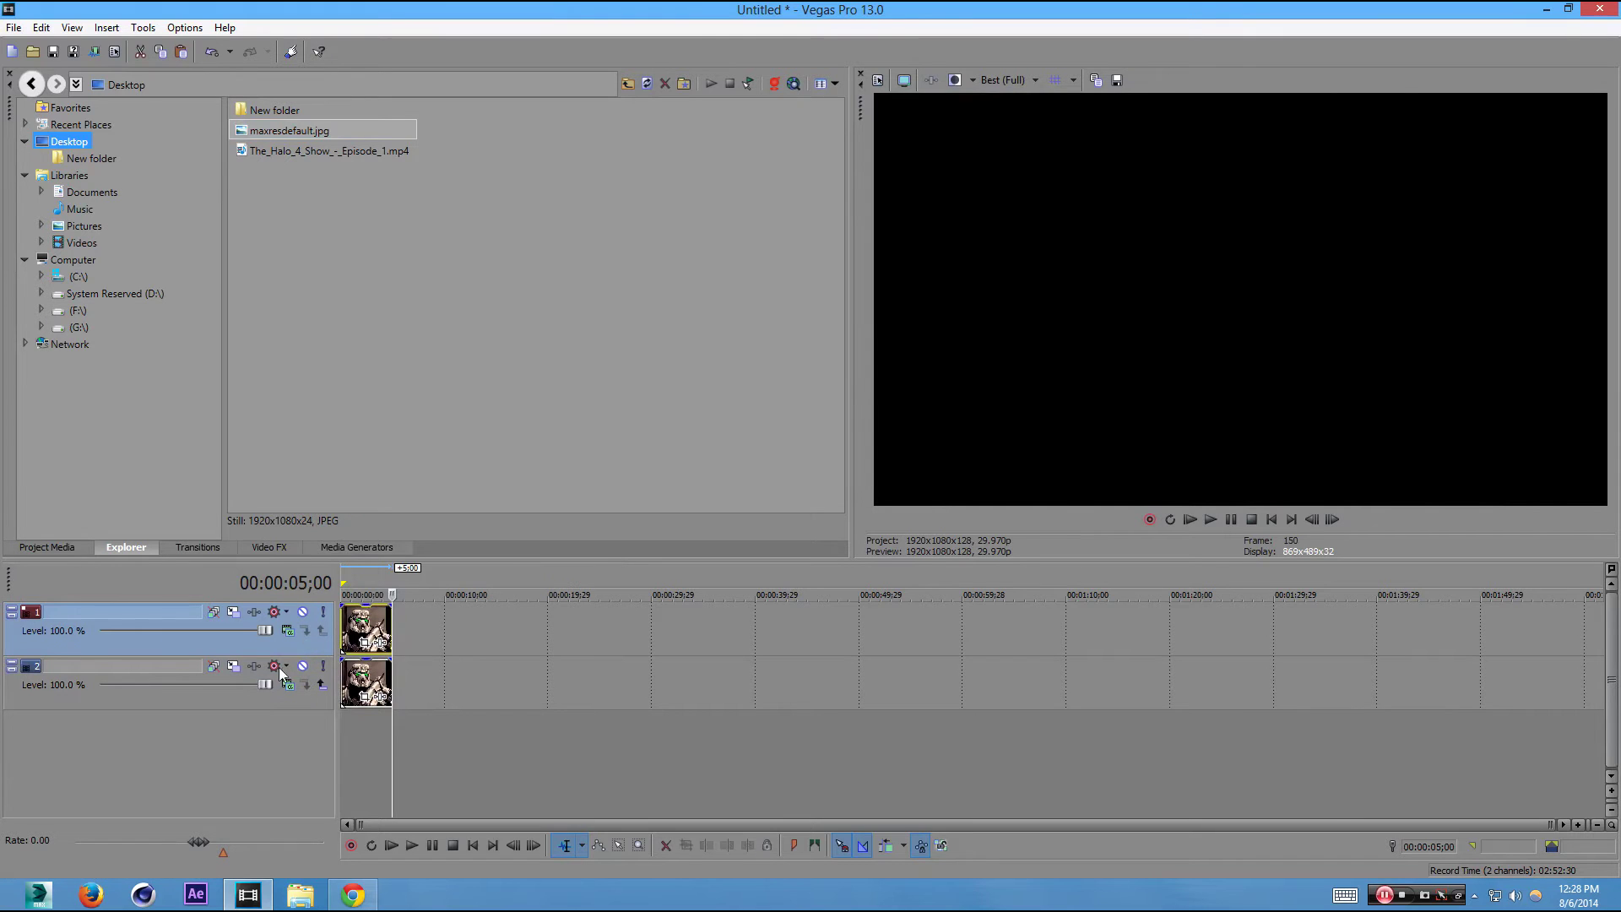
left_click(351, 578)
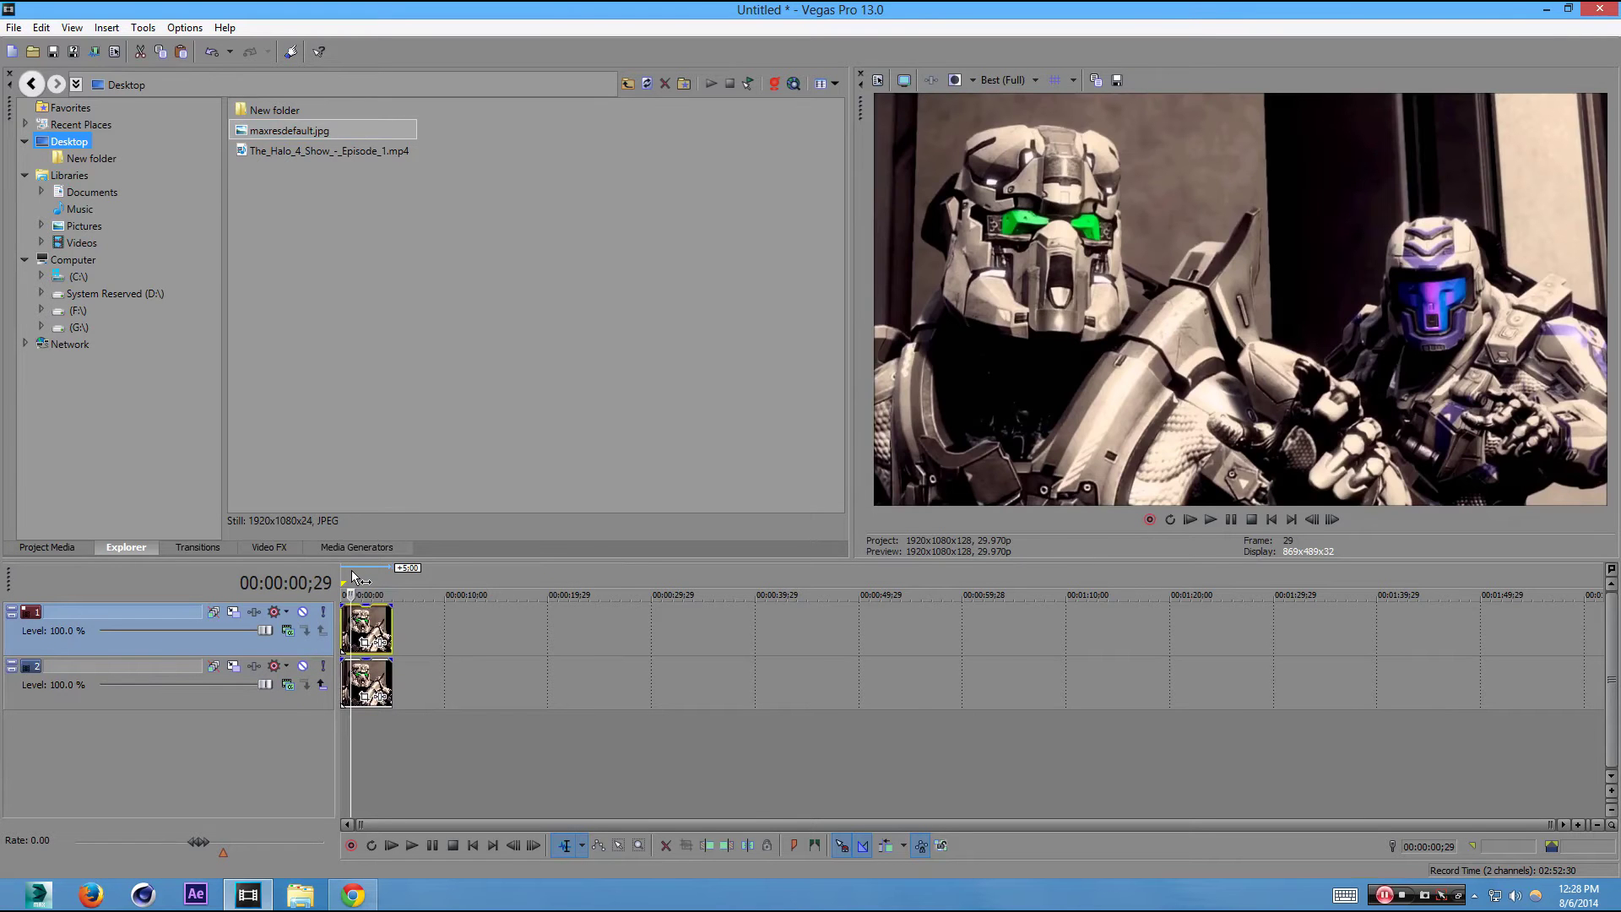
left_click(366, 646)
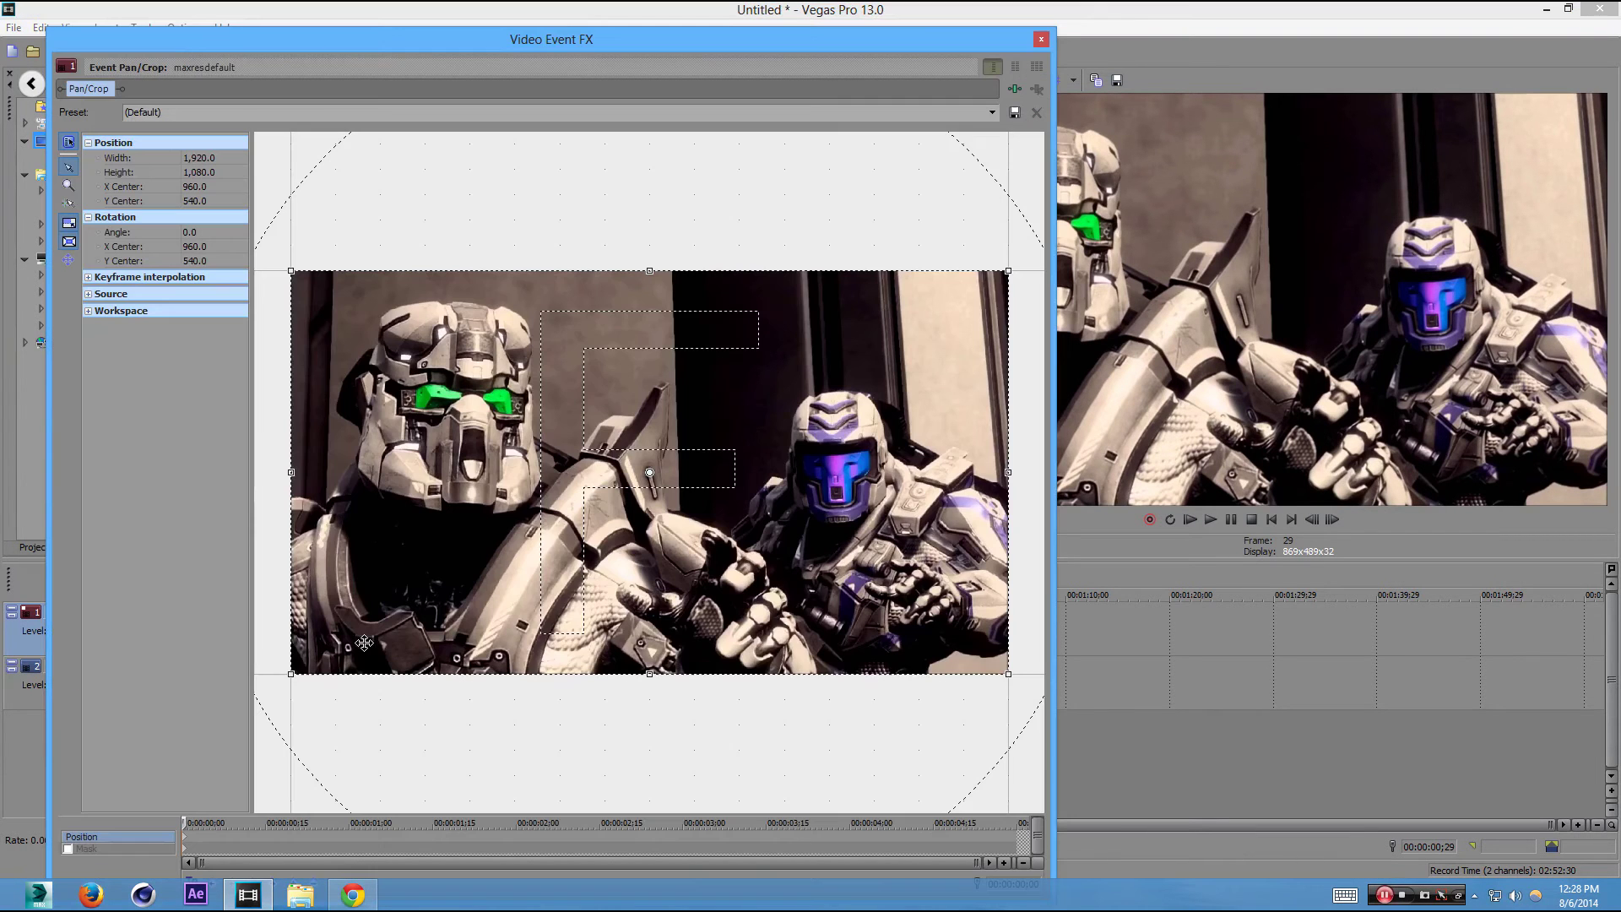
Step: Enable Mask and trace the figure's left side and helmet with pen points
left_click(70, 848)
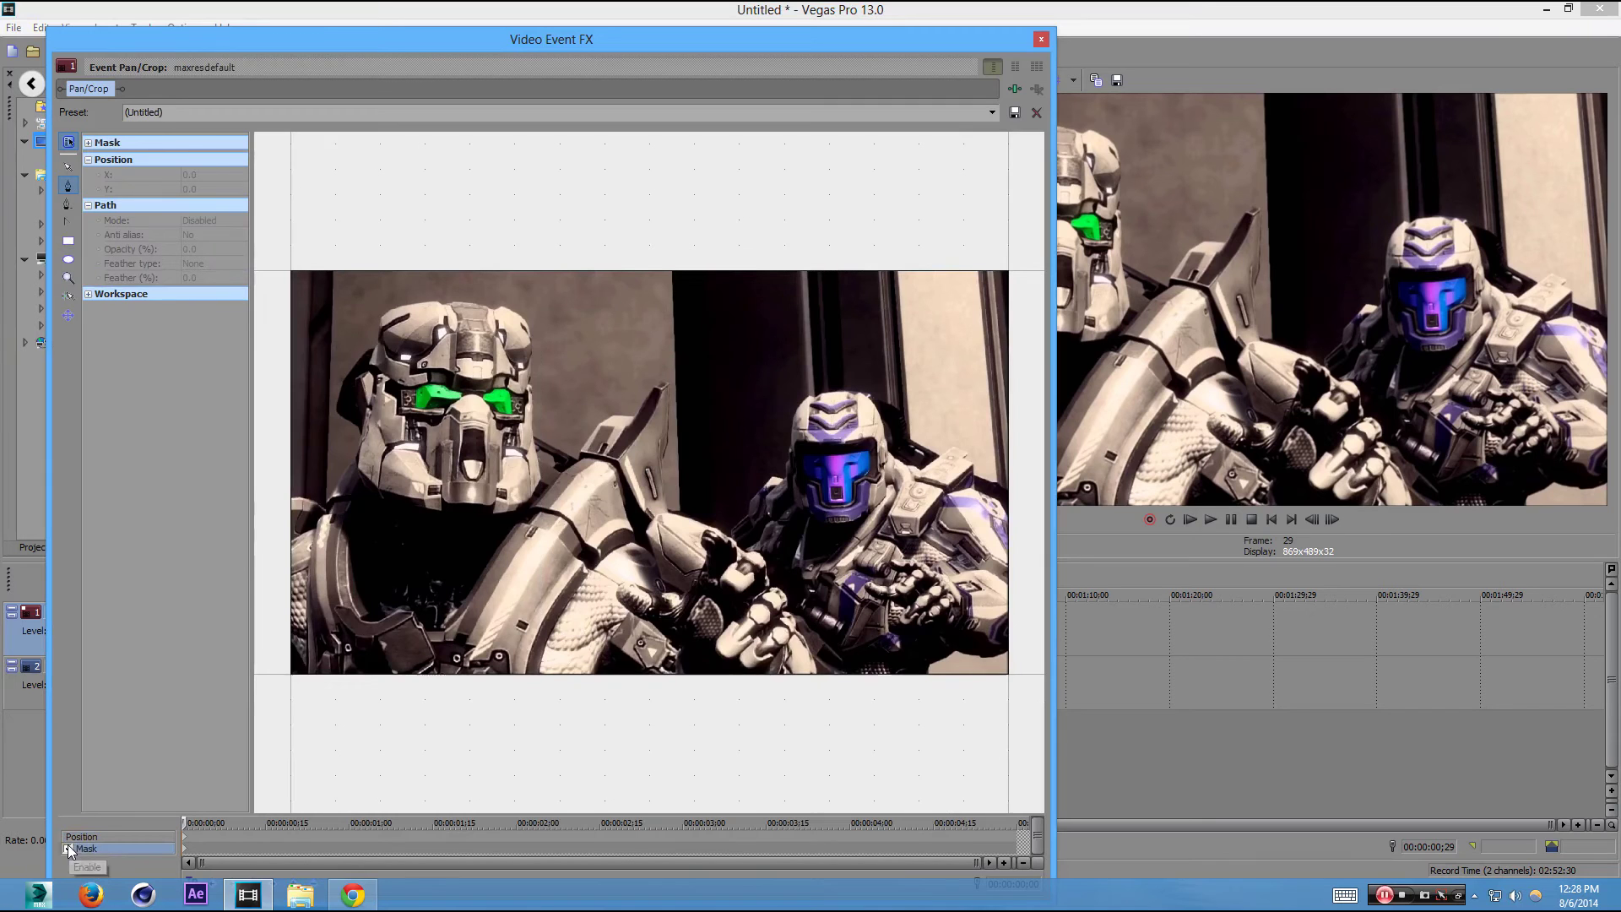
left_click(284, 495)
left_click(310, 493)
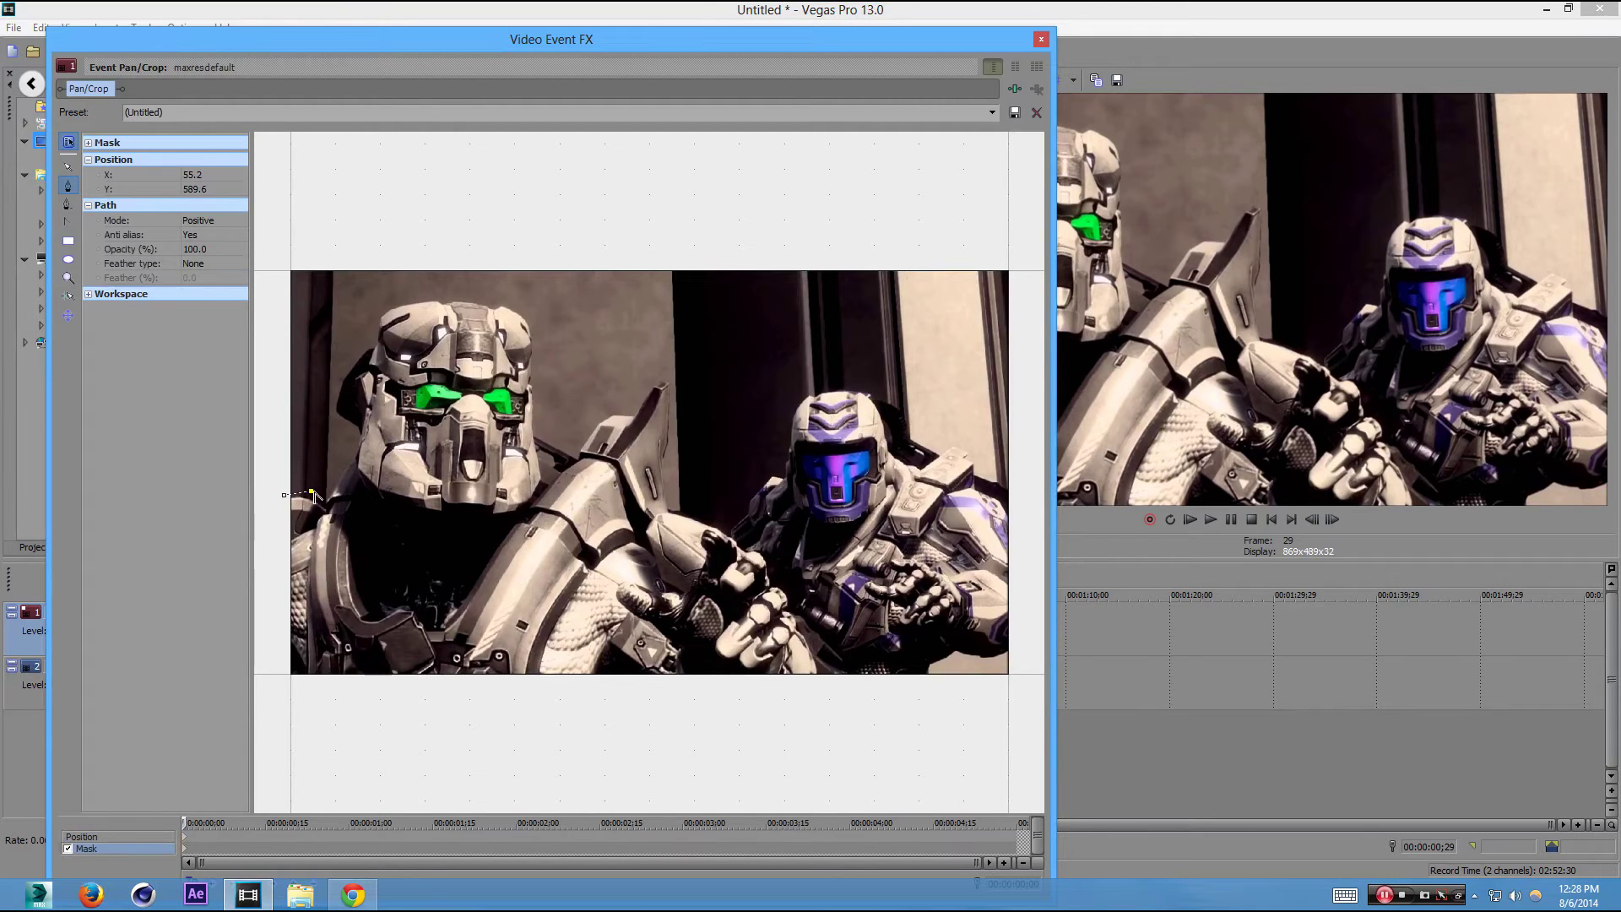
left_click(333, 480)
left_click(353, 452)
left_click(341, 422)
left_click(330, 412)
left_click(344, 370)
left_click(351, 352)
left_click(367, 344)
left_click(374, 309)
left_click(410, 292)
left_click(458, 296)
left_click(488, 293)
left_click(524, 302)
left_click(541, 325)
left_click(537, 346)
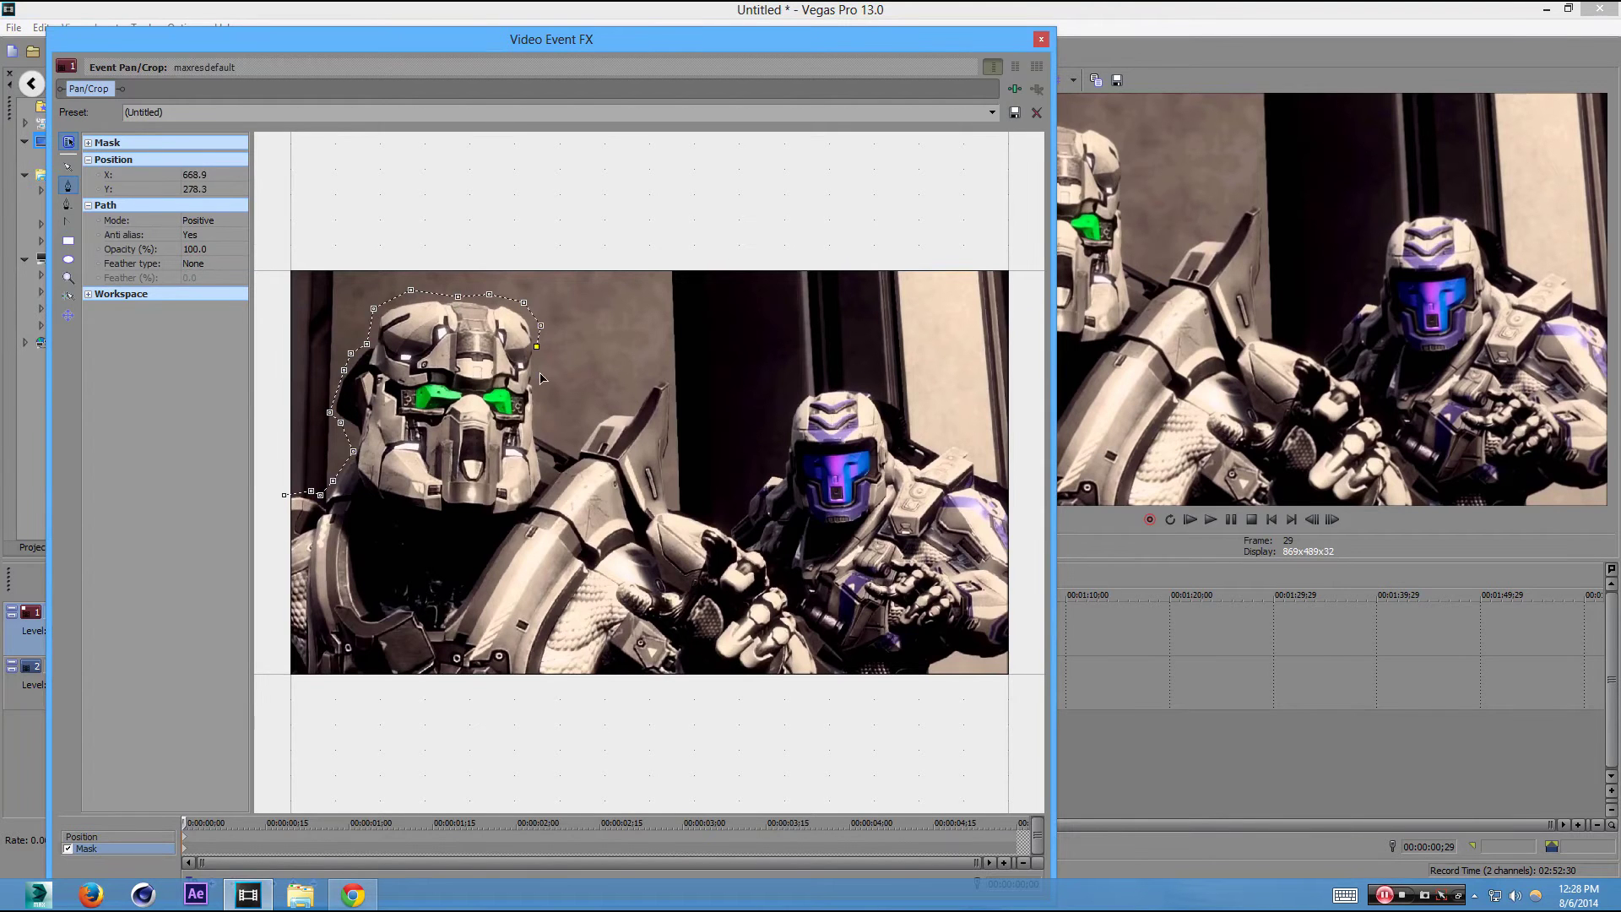
left_click(540, 374)
left_click(538, 403)
Step: Continue the mask outline along the shoulder and arm, running it below the image bottom
left_click(545, 419)
left_click(557, 434)
left_click(573, 438)
left_click(590, 409)
left_click(626, 391)
left_click(649, 381)
left_click(666, 371)
left_click(680, 373)
left_click(677, 404)
left_click(669, 435)
key("ctrl+z")
left_click(678, 438)
left_click(669, 463)
left_click(677, 469)
left_click(686, 483)
left_click(696, 497)
left_click(714, 505)
left_click(728, 515)
left_click(748, 543)
left_click(776, 569)
left_click(793, 593)
left_click(817, 658)
left_click(832, 694)
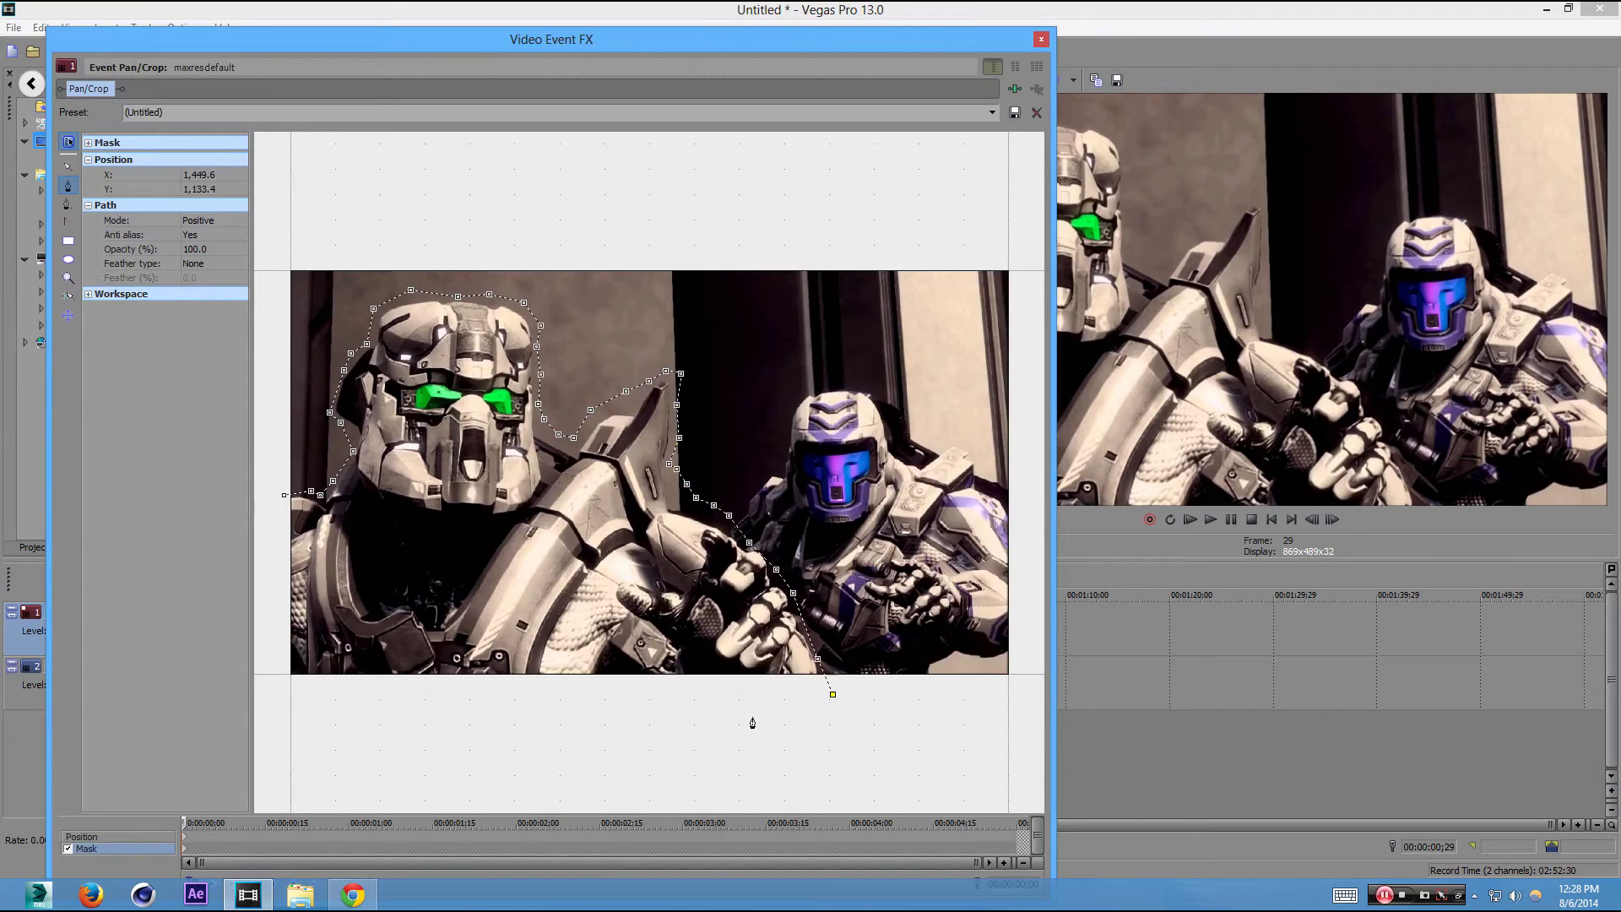
left_click(314, 715)
left_click(294, 712)
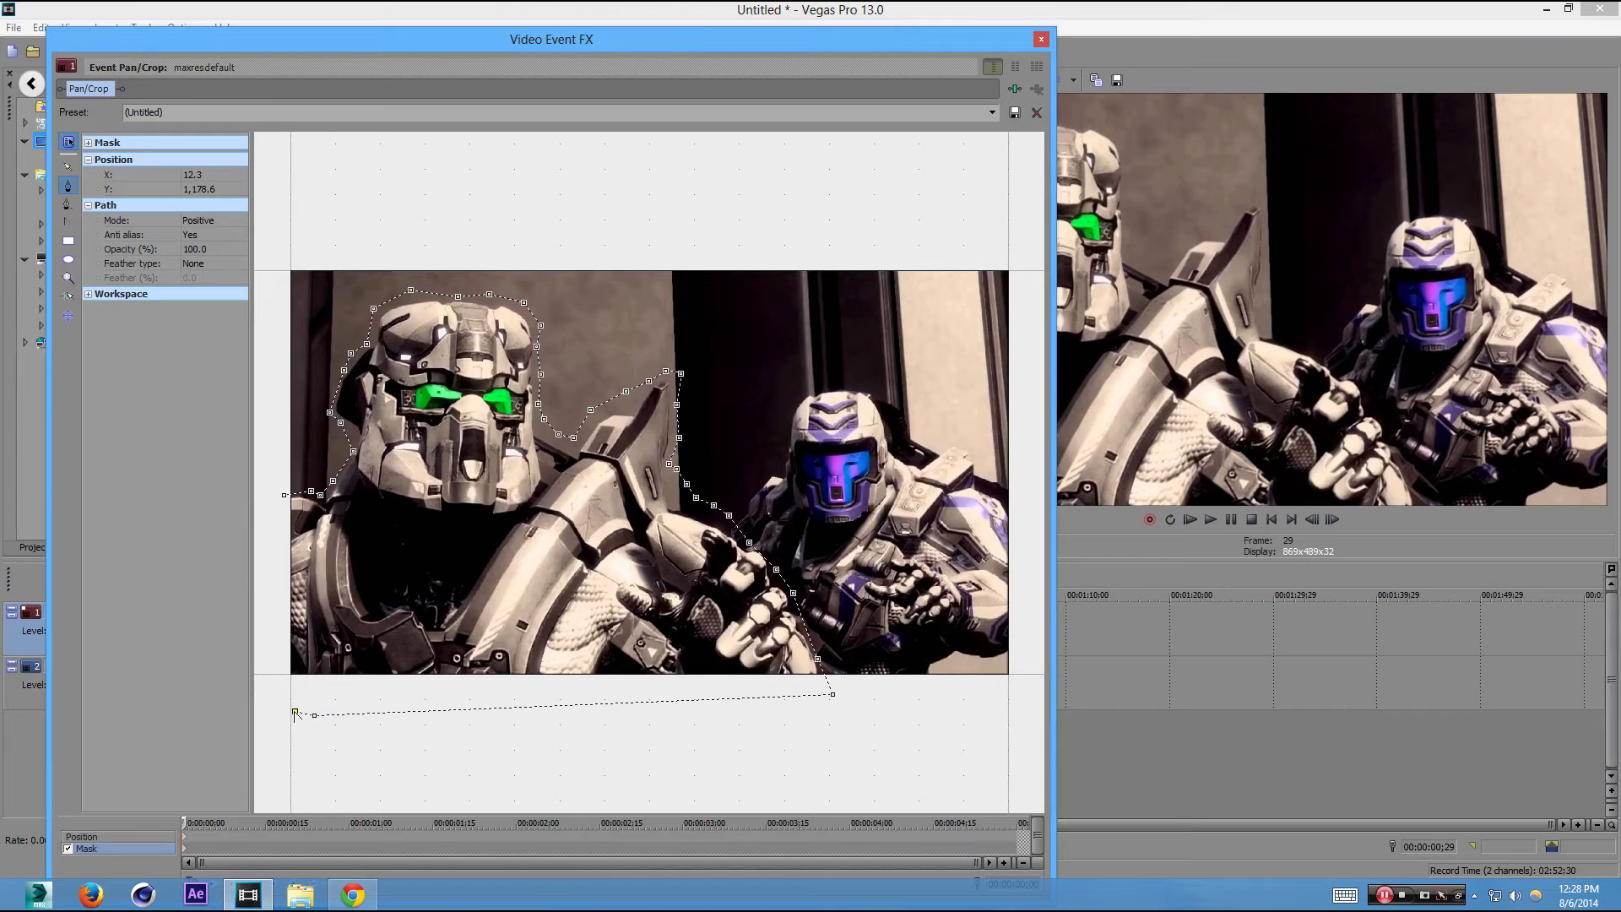
Step: Close the mask path and set its feather type to Both at 4.0%
left_click(285, 496)
left_click(271, 525)
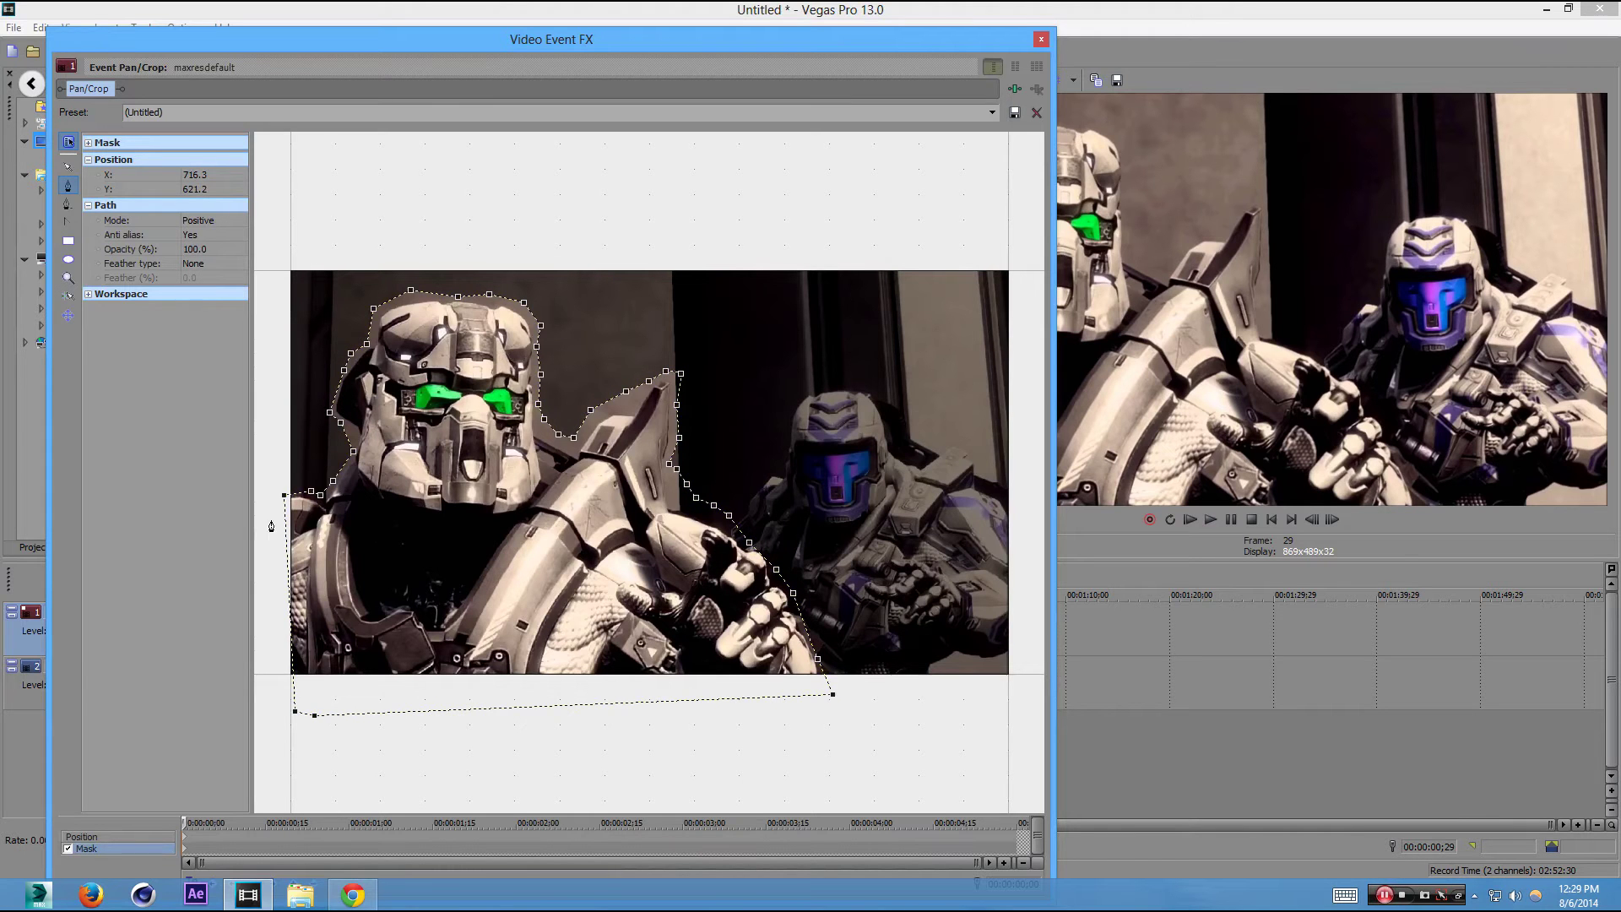
left_click(205, 264)
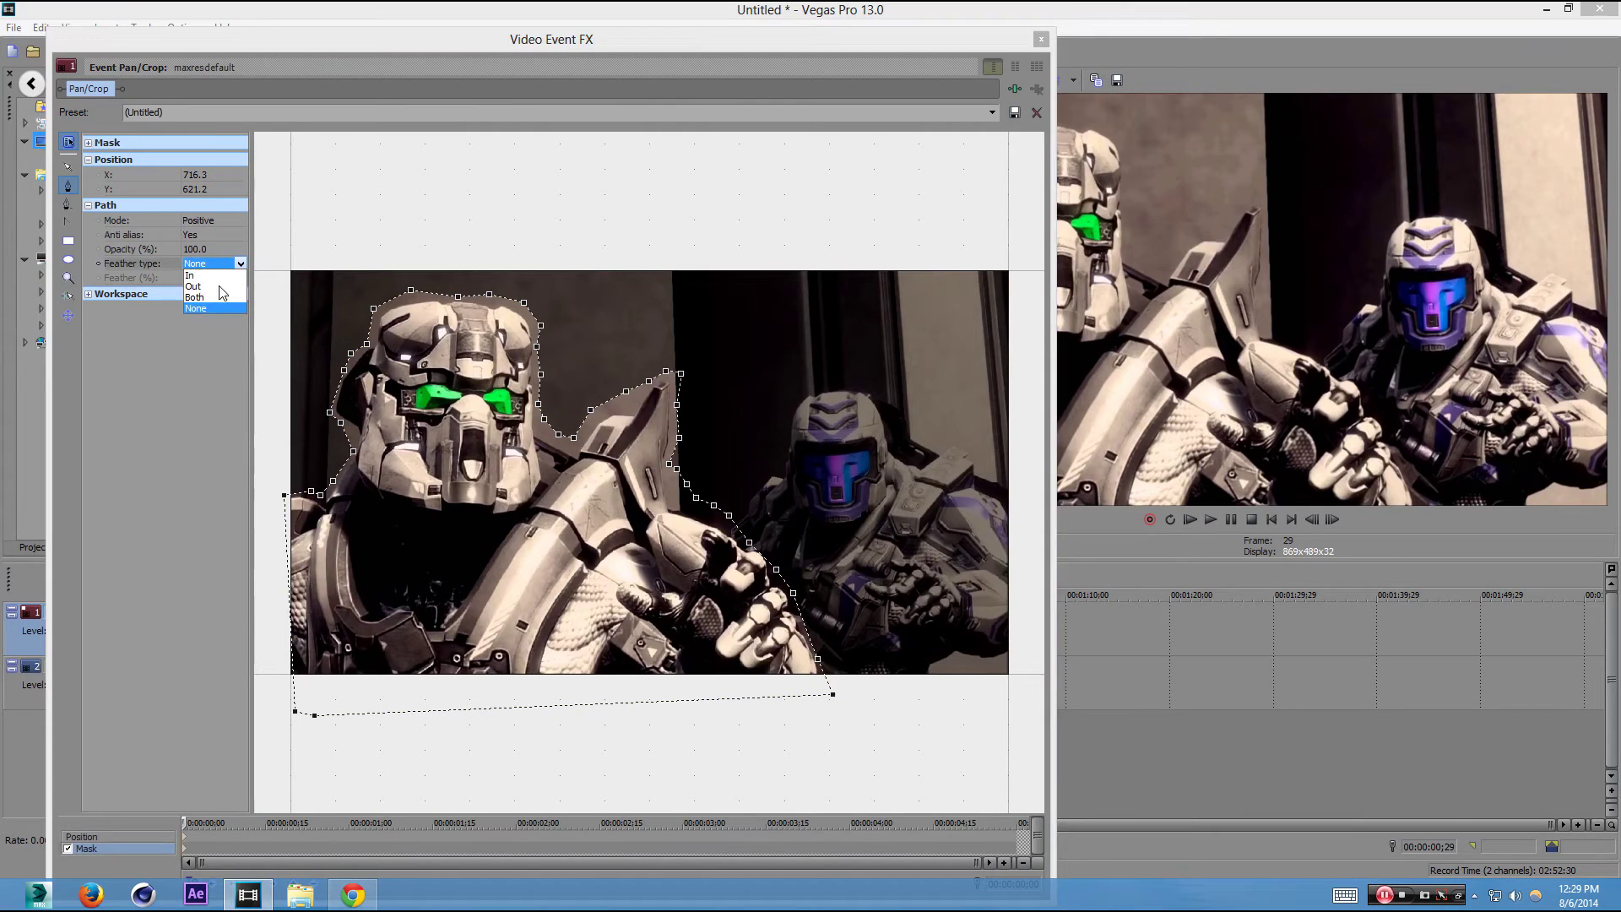
left_click(219, 297)
left_click(226, 277)
left_click(227, 276)
left_click(228, 276)
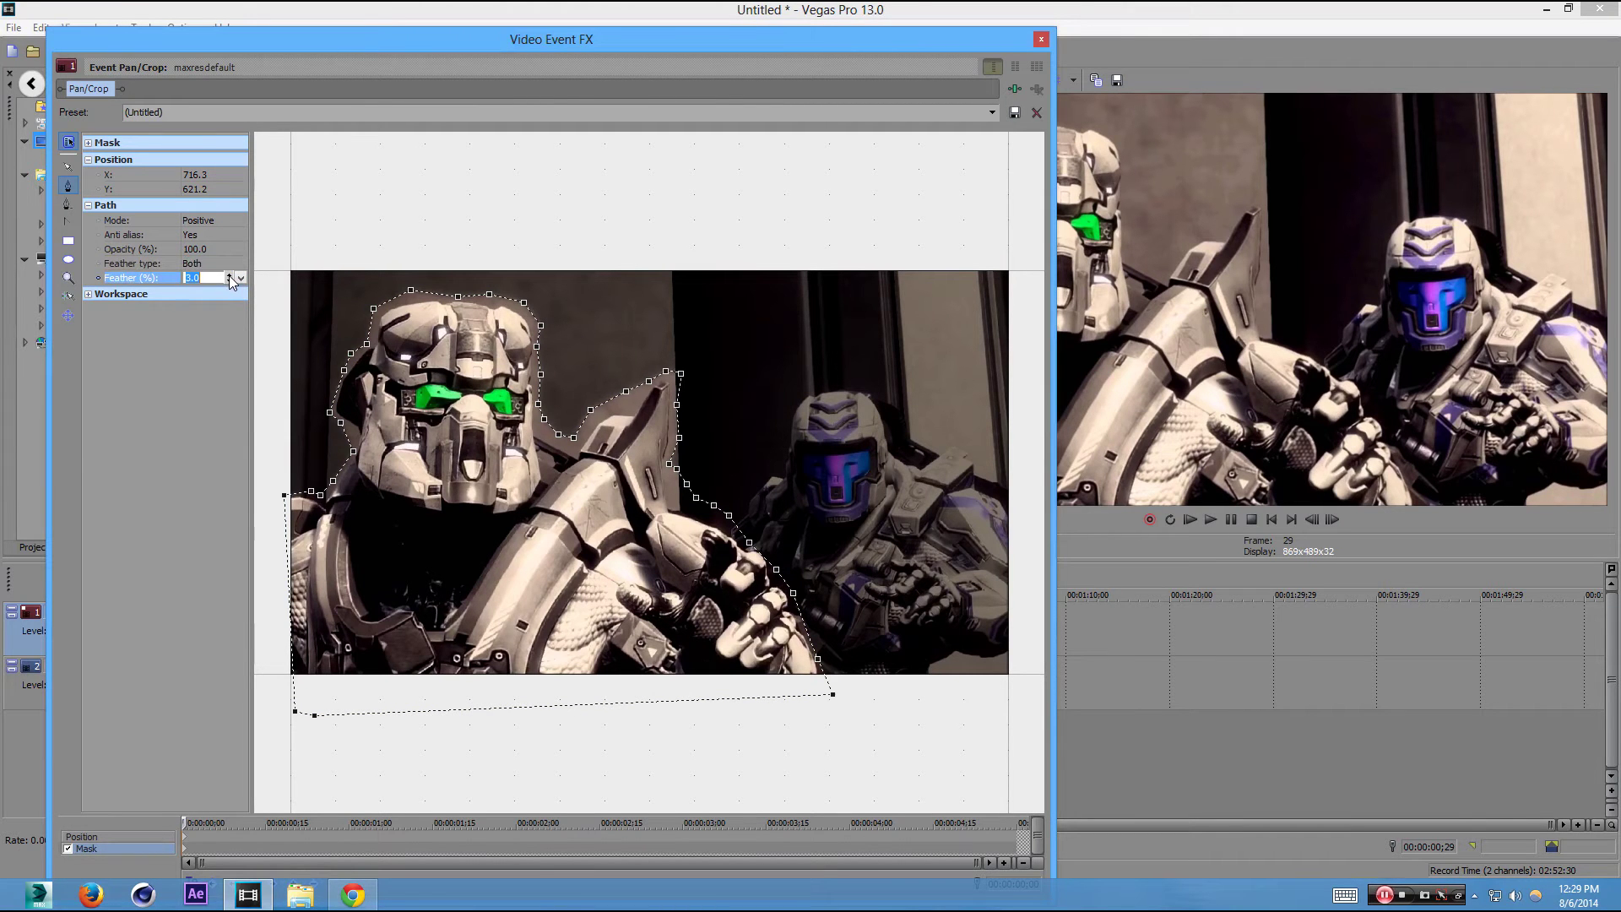
left_click(228, 274)
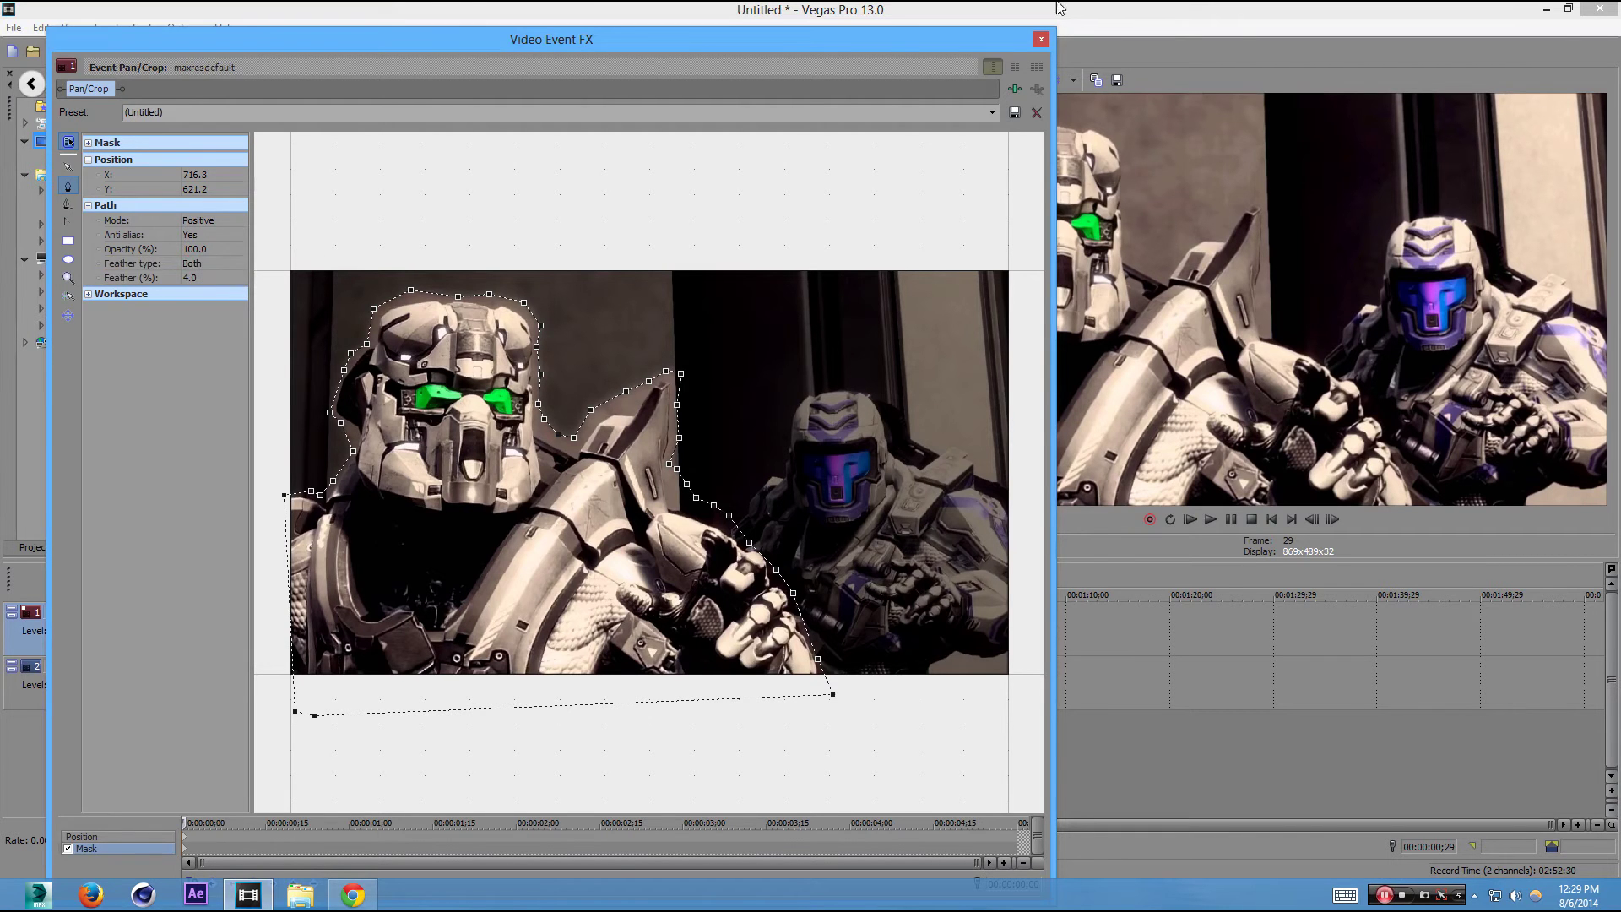
Step: Drag the Gaussian Blur Medium Blur preset from Video FX onto the track 2 image clip
left_click(1041, 39)
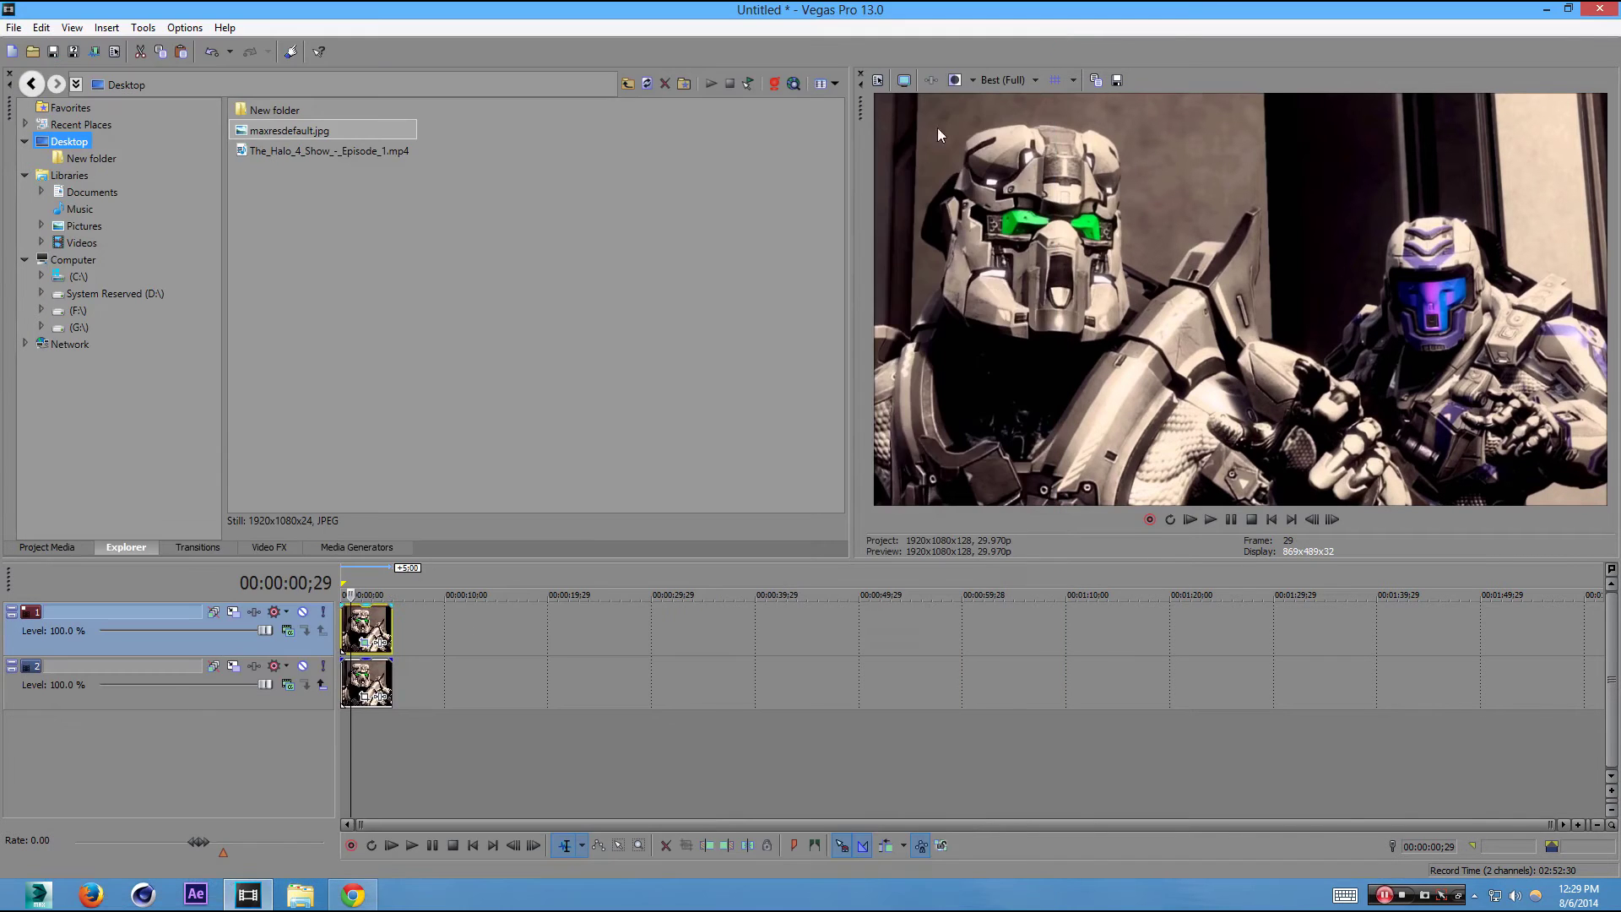
left_click(272, 548)
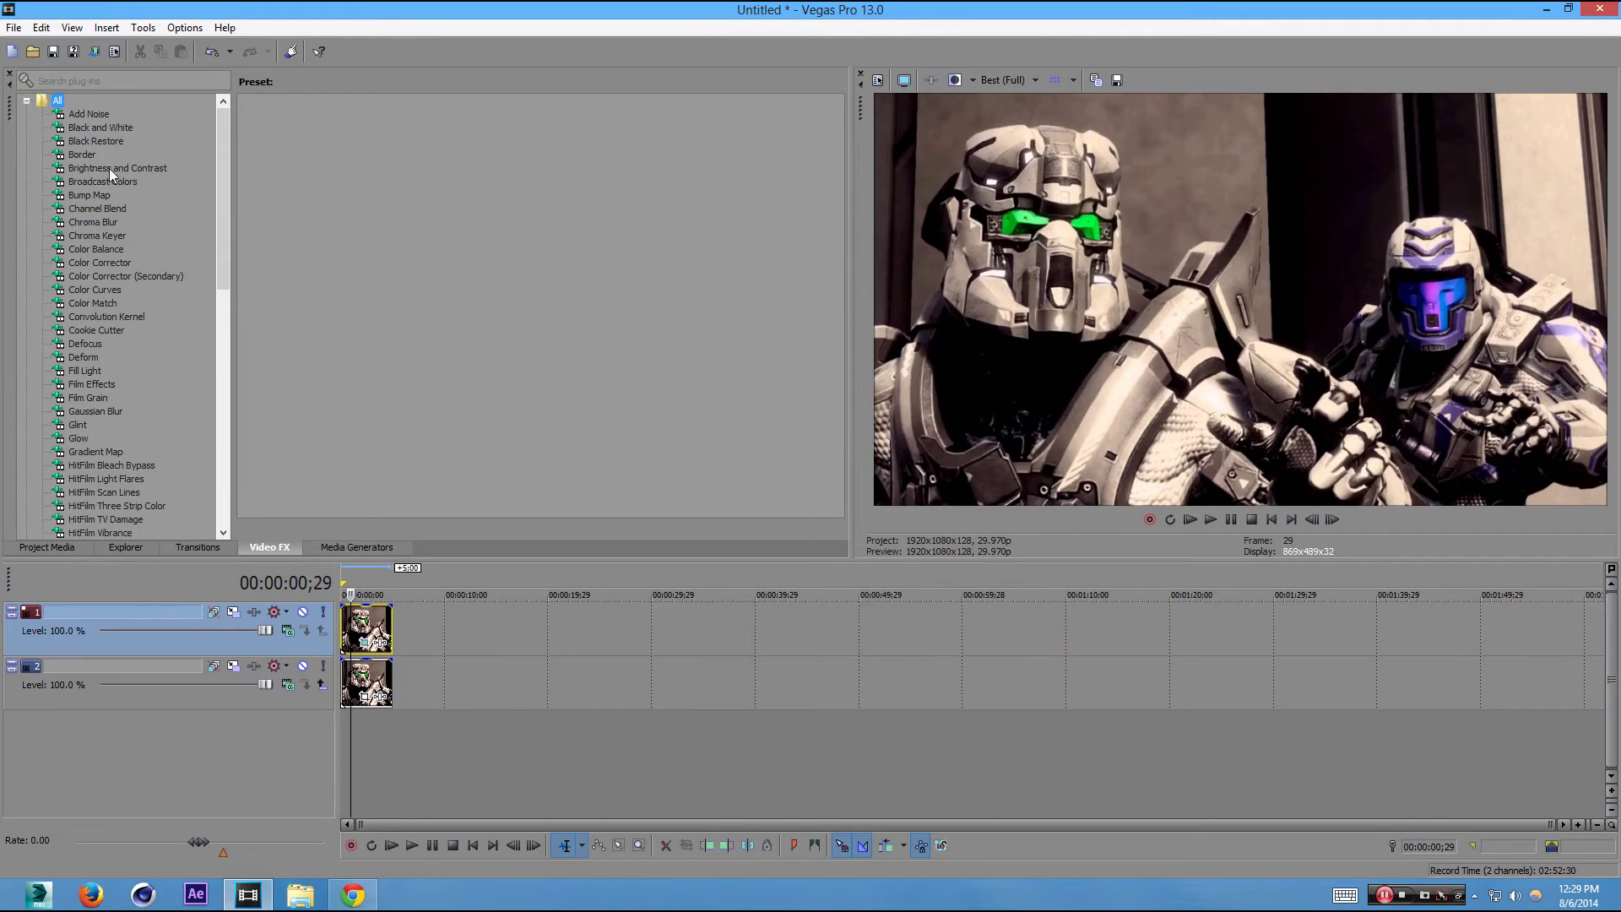
left_click(118, 223)
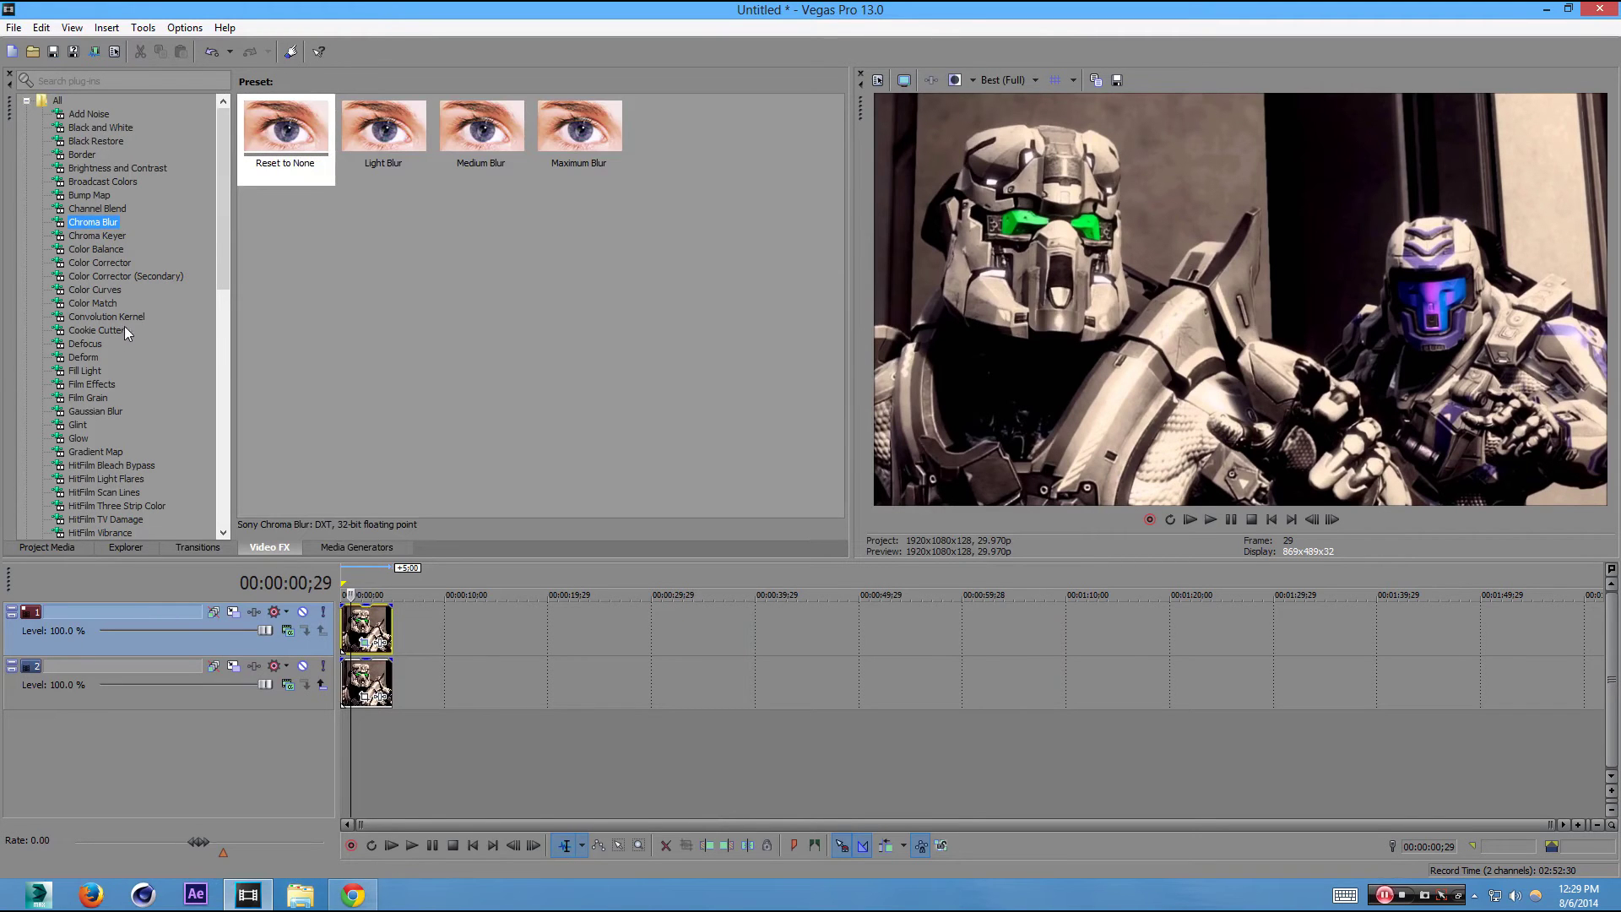
left_click(111, 413)
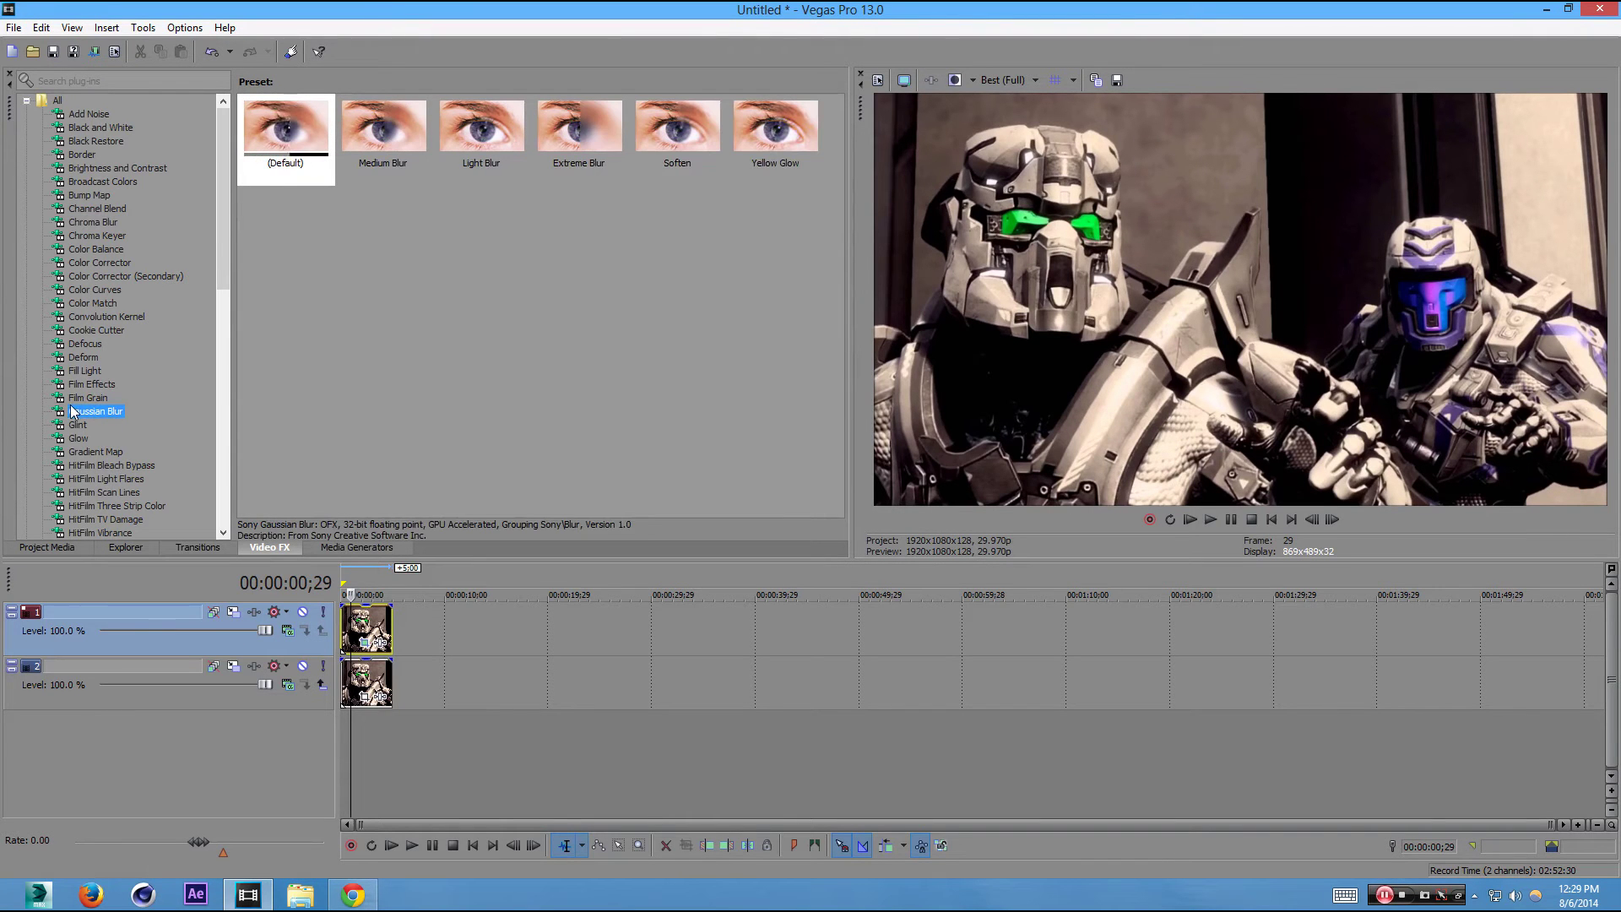
left_click_drag(376, 133, 361, 687)
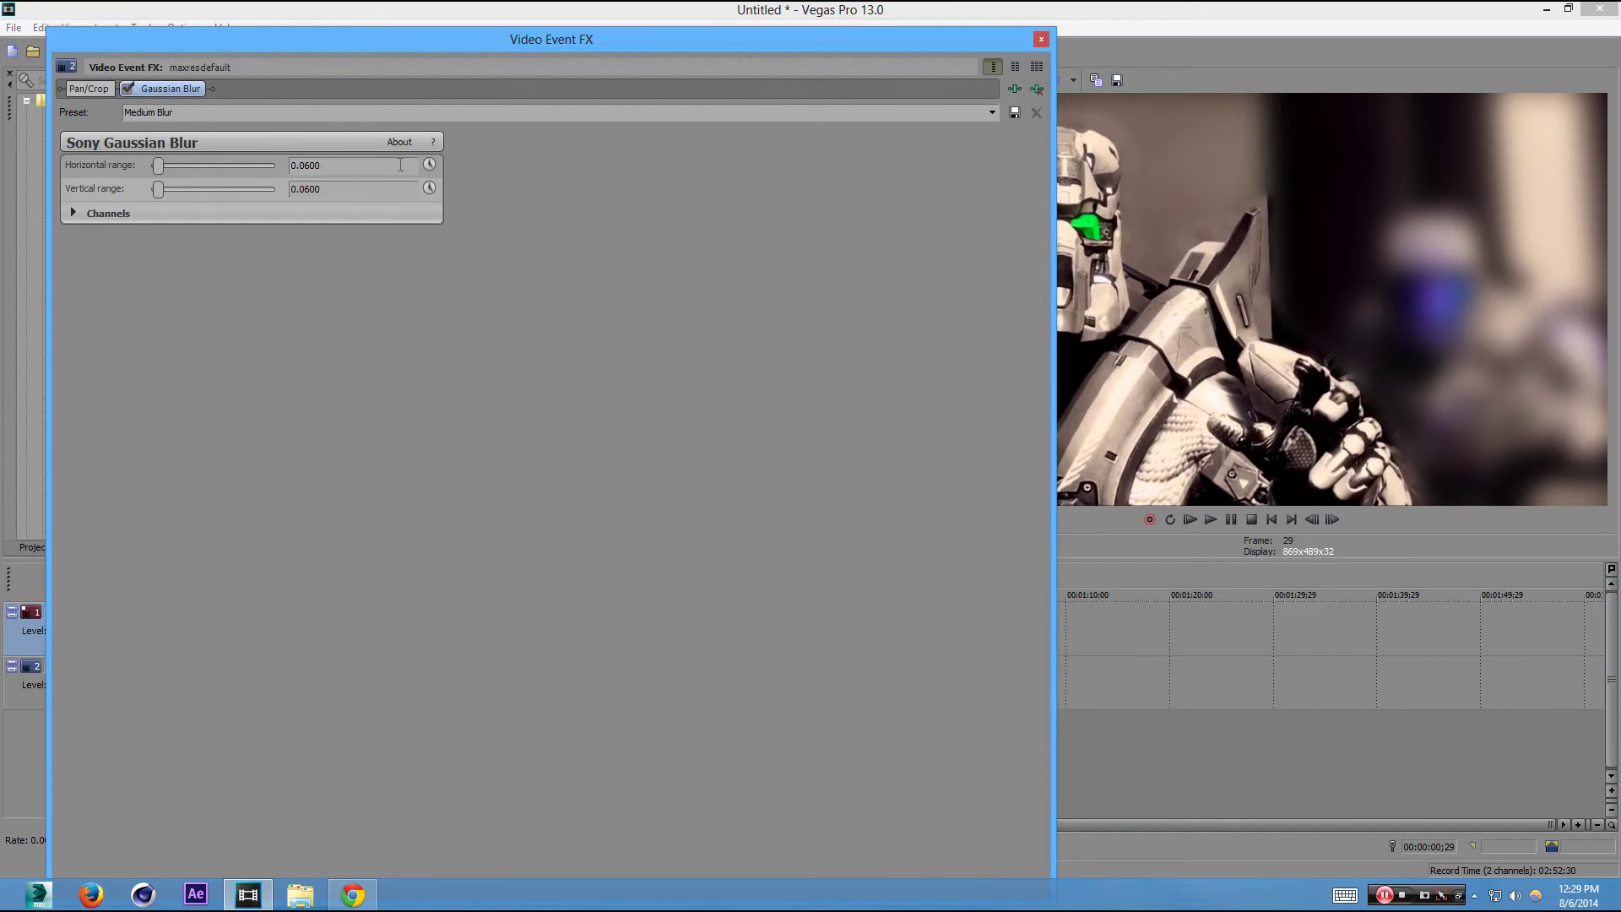
Step: Lower the Gaussian Blur vertical range to 0.0200
left_click(363, 187)
key("BackSpace")
key("BackSpace")
key("BackSpace")
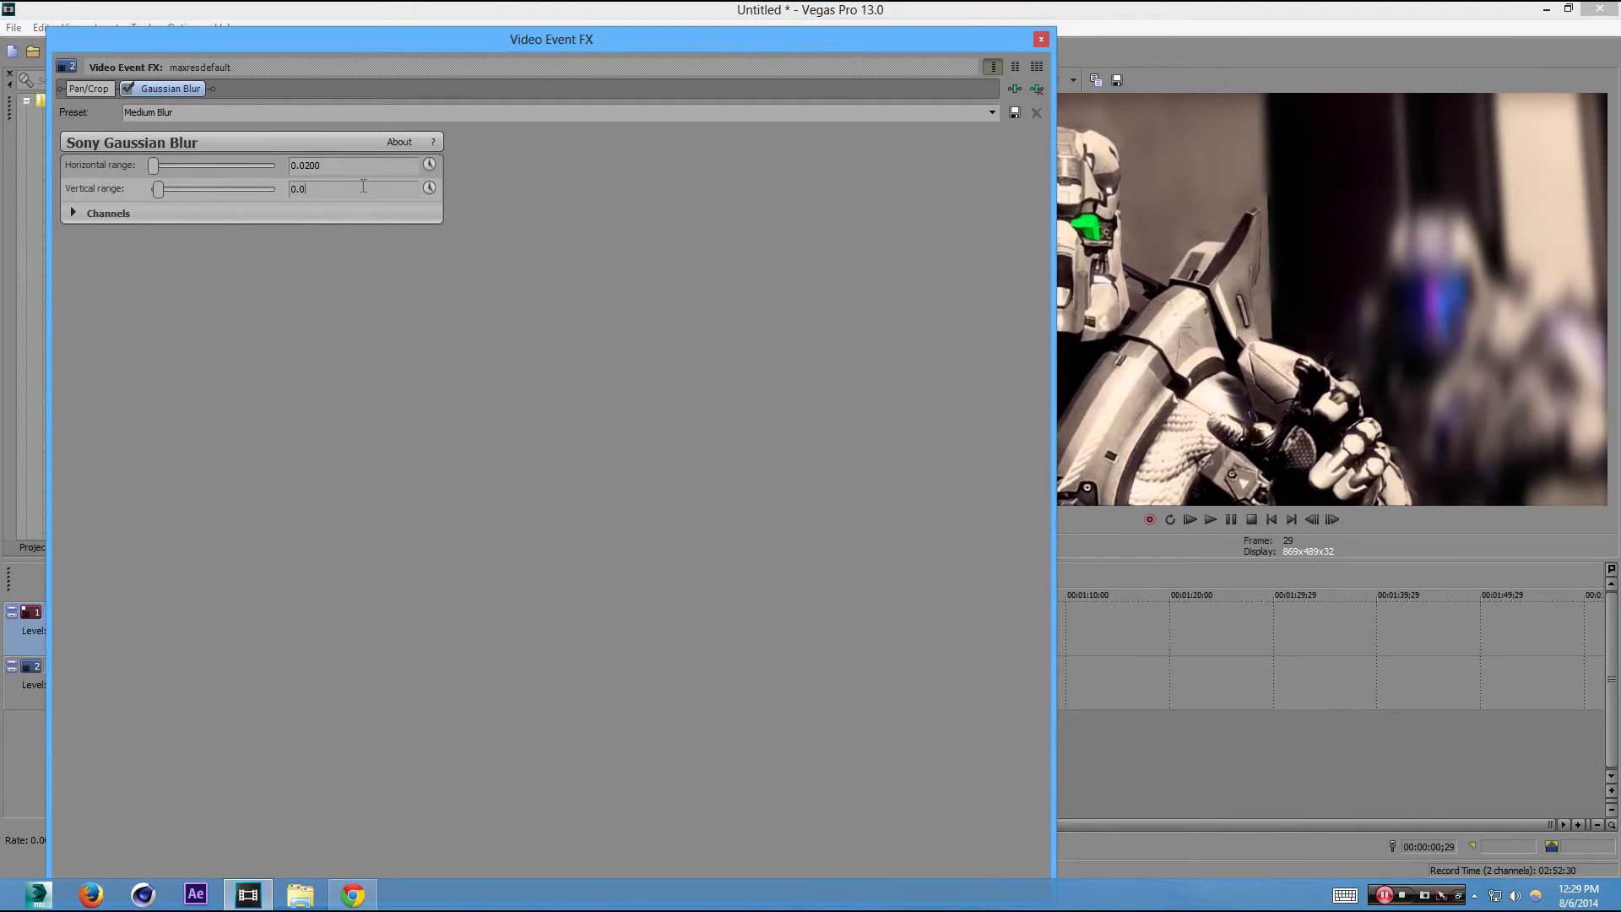
type("200")
left_click(408, 163)
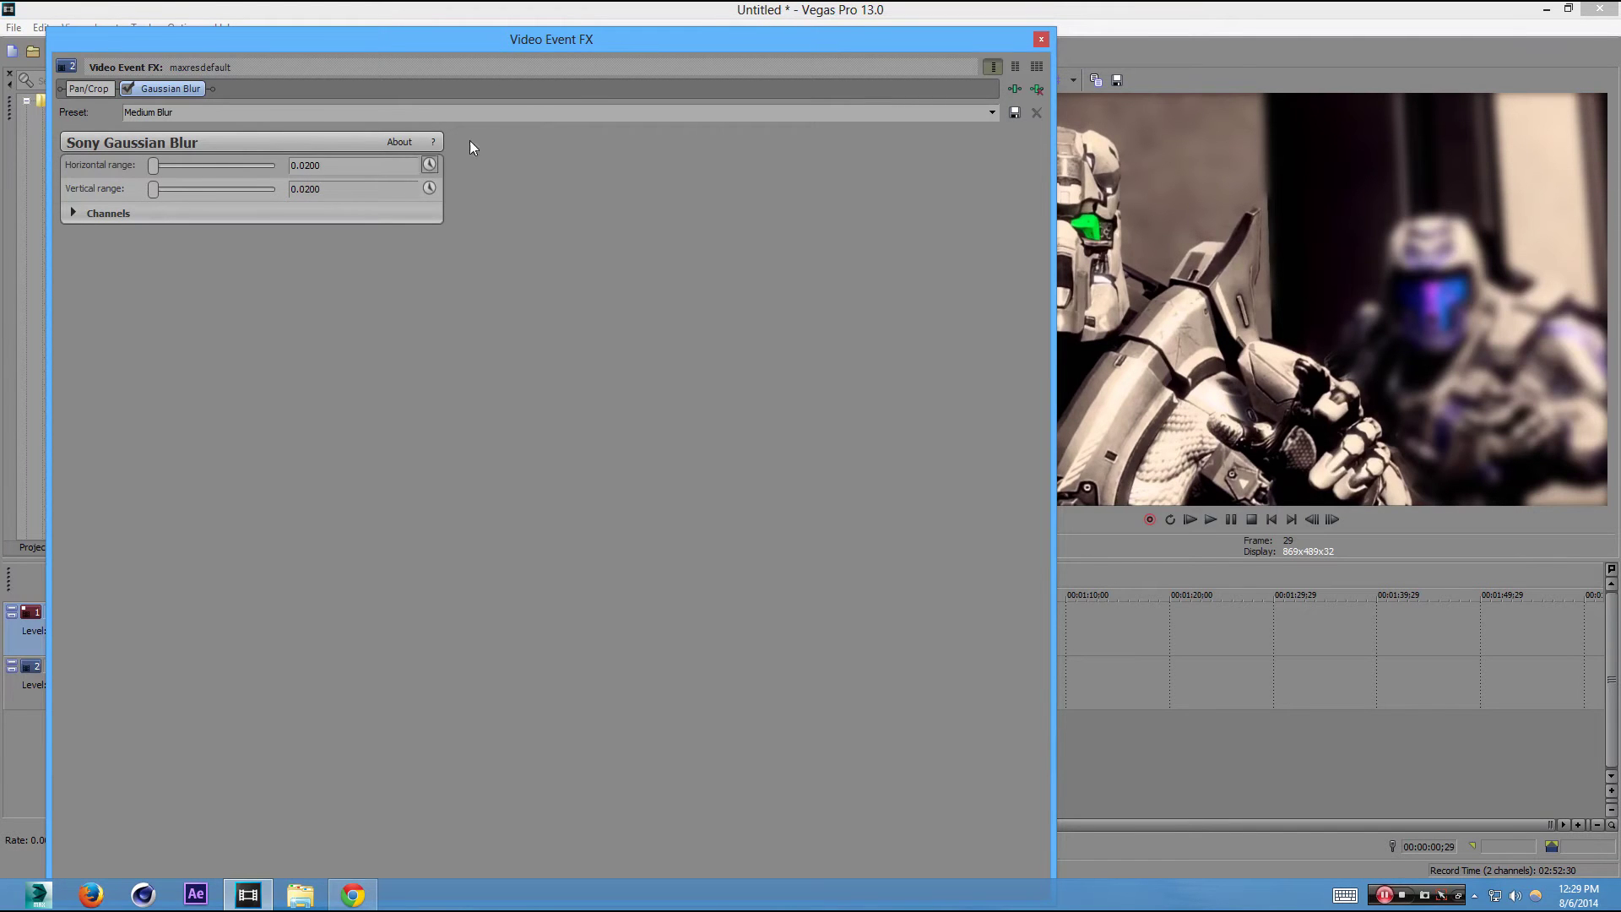
left_click_drag(751, 12, 793, 246)
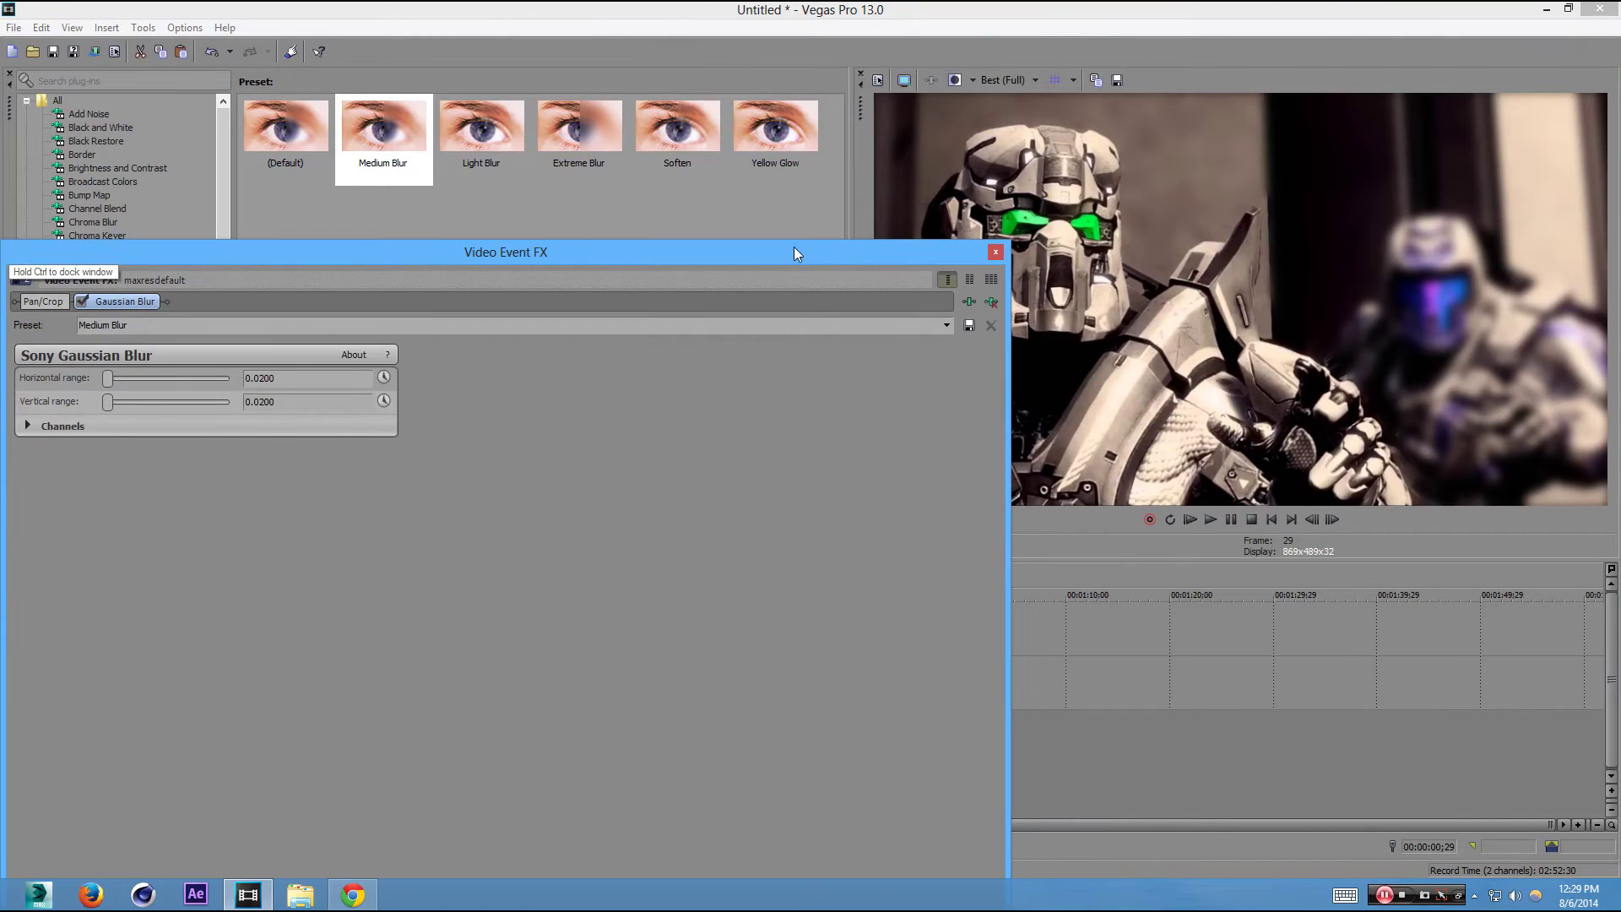
Step: Set horizontal and vertical blur ranges to 0.0100 and close the effect settings
left_click(332, 379)
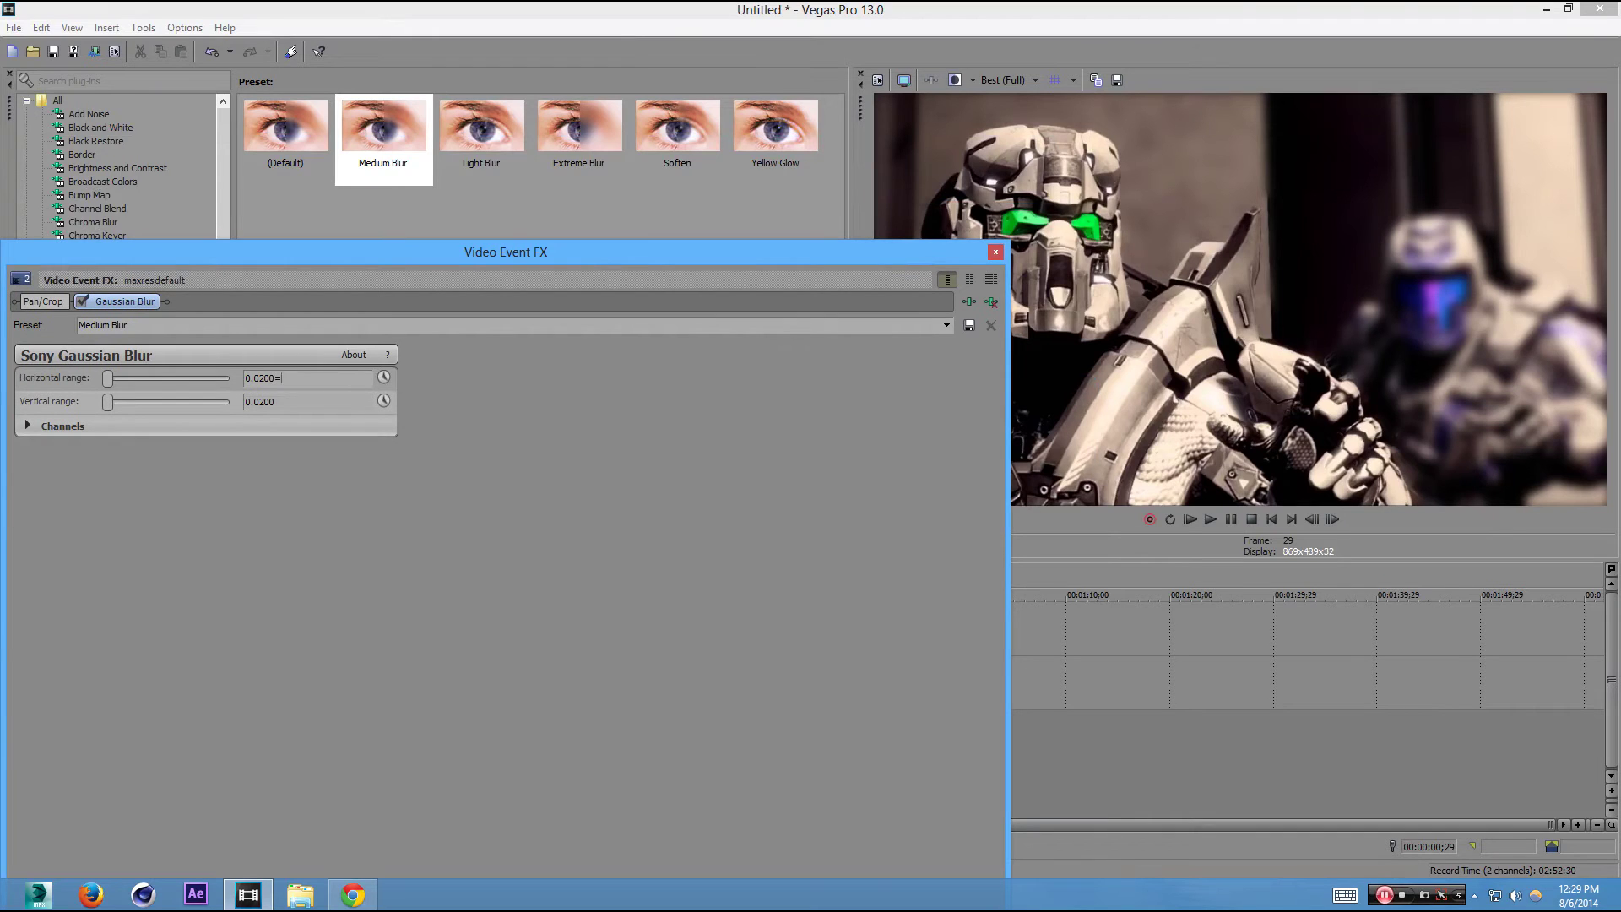
key("BackSpace")
key("BackSpace")
type("10")
left_click(362, 400)
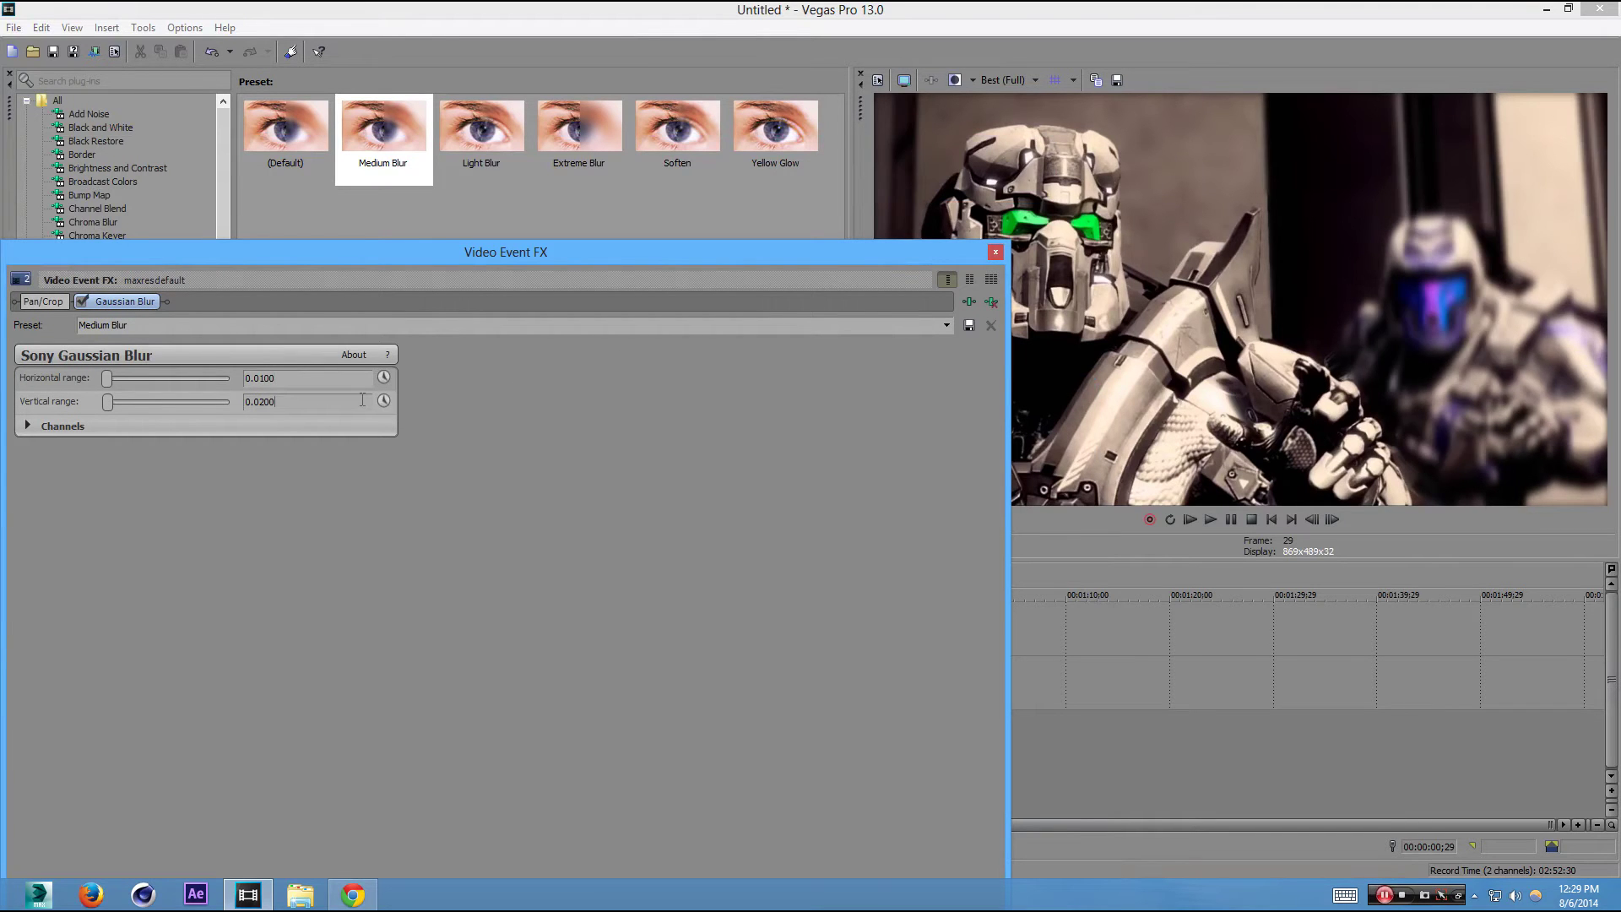
key("BackSpace")
key("BackSpace")
type("100")
left_click(338, 377)
left_click(994, 251)
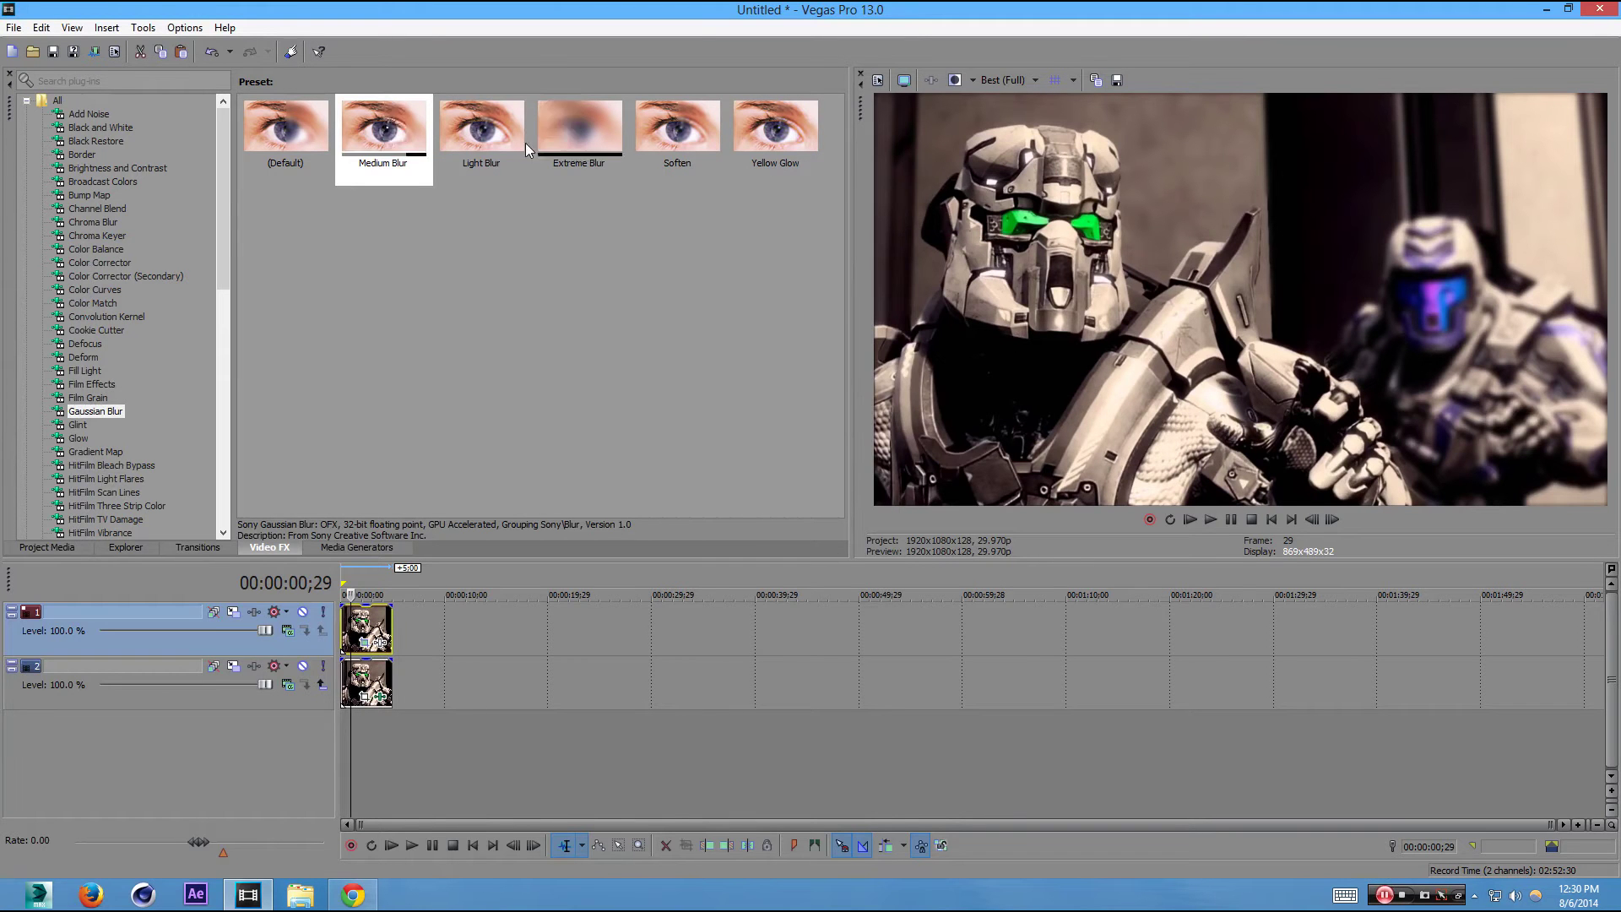
Step: Review the top clip's event effects twice, closing the windows each time
right_click(364, 629)
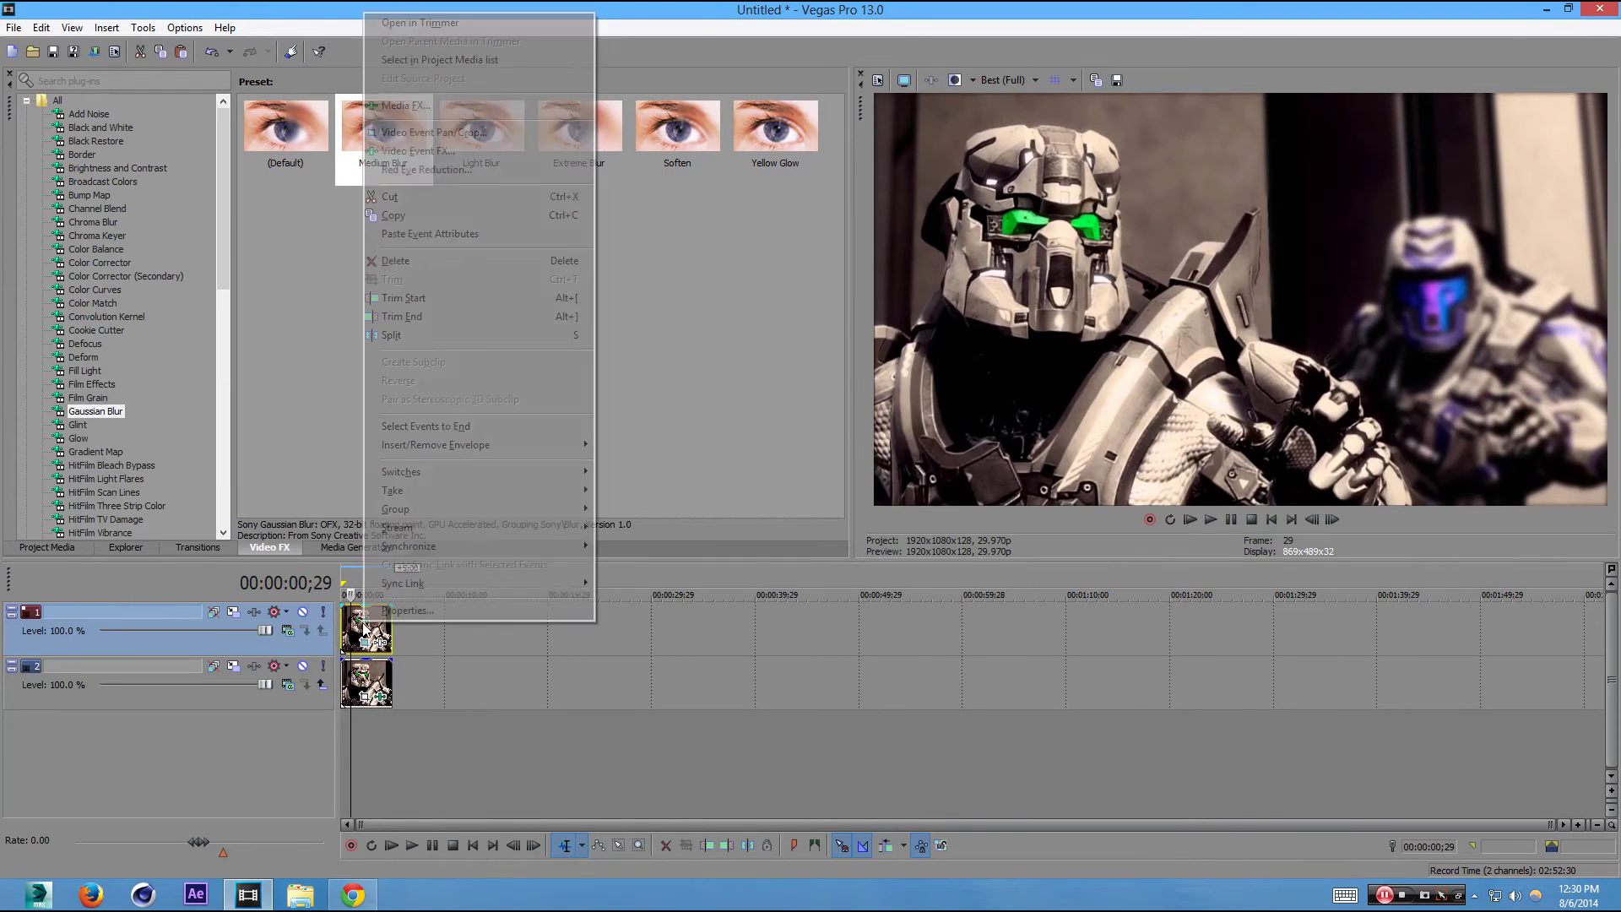
left_click(458, 150)
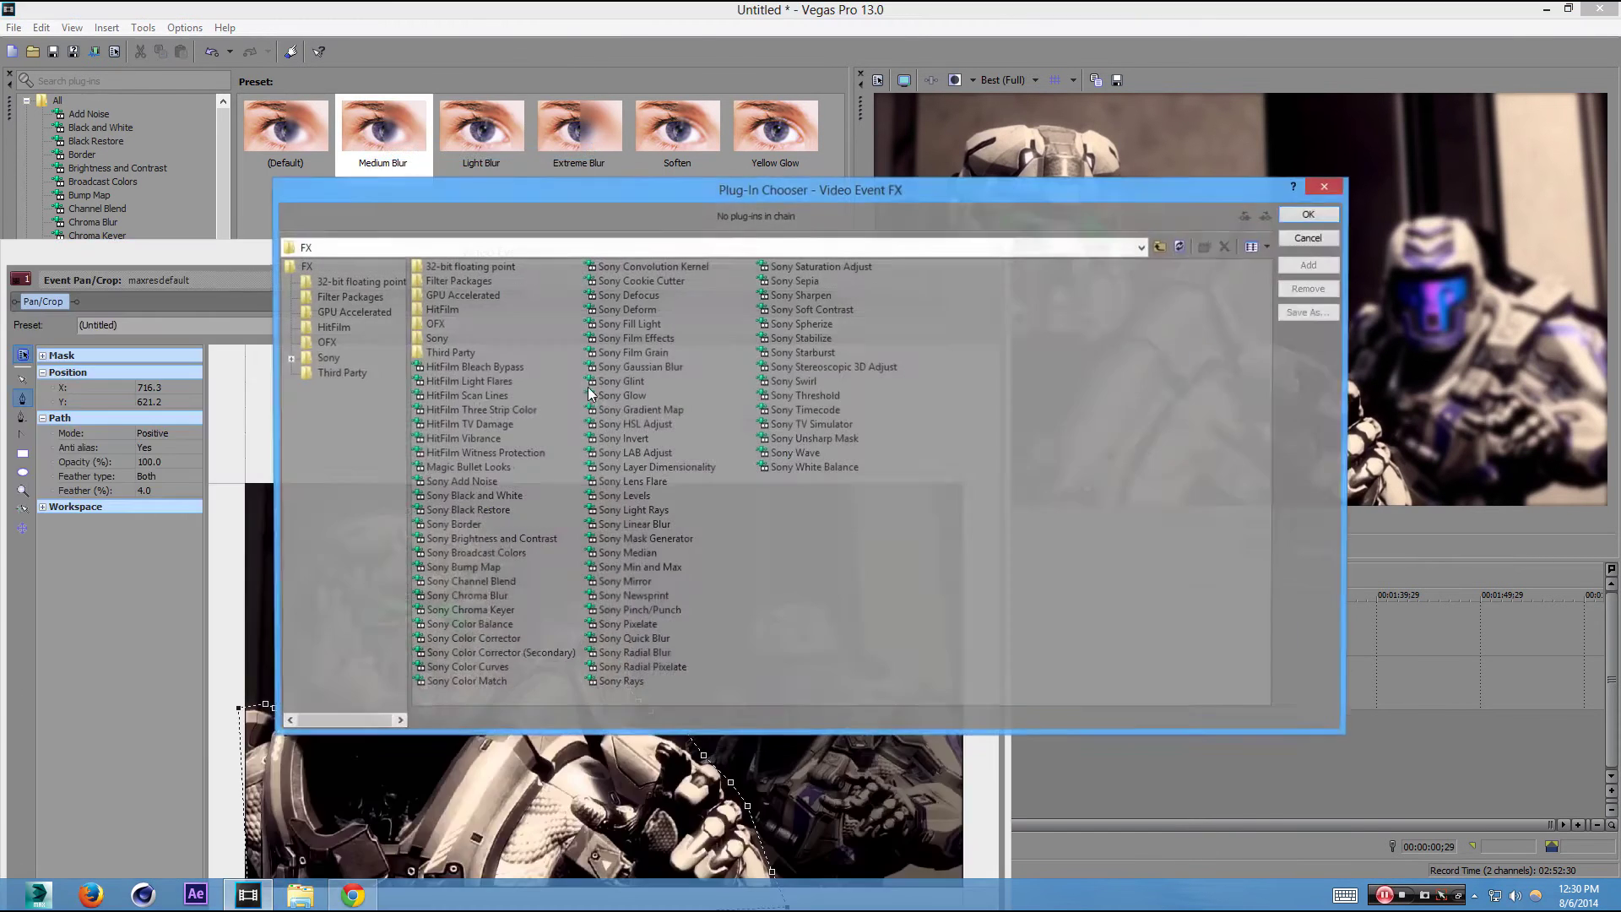
left_click(1337, 192)
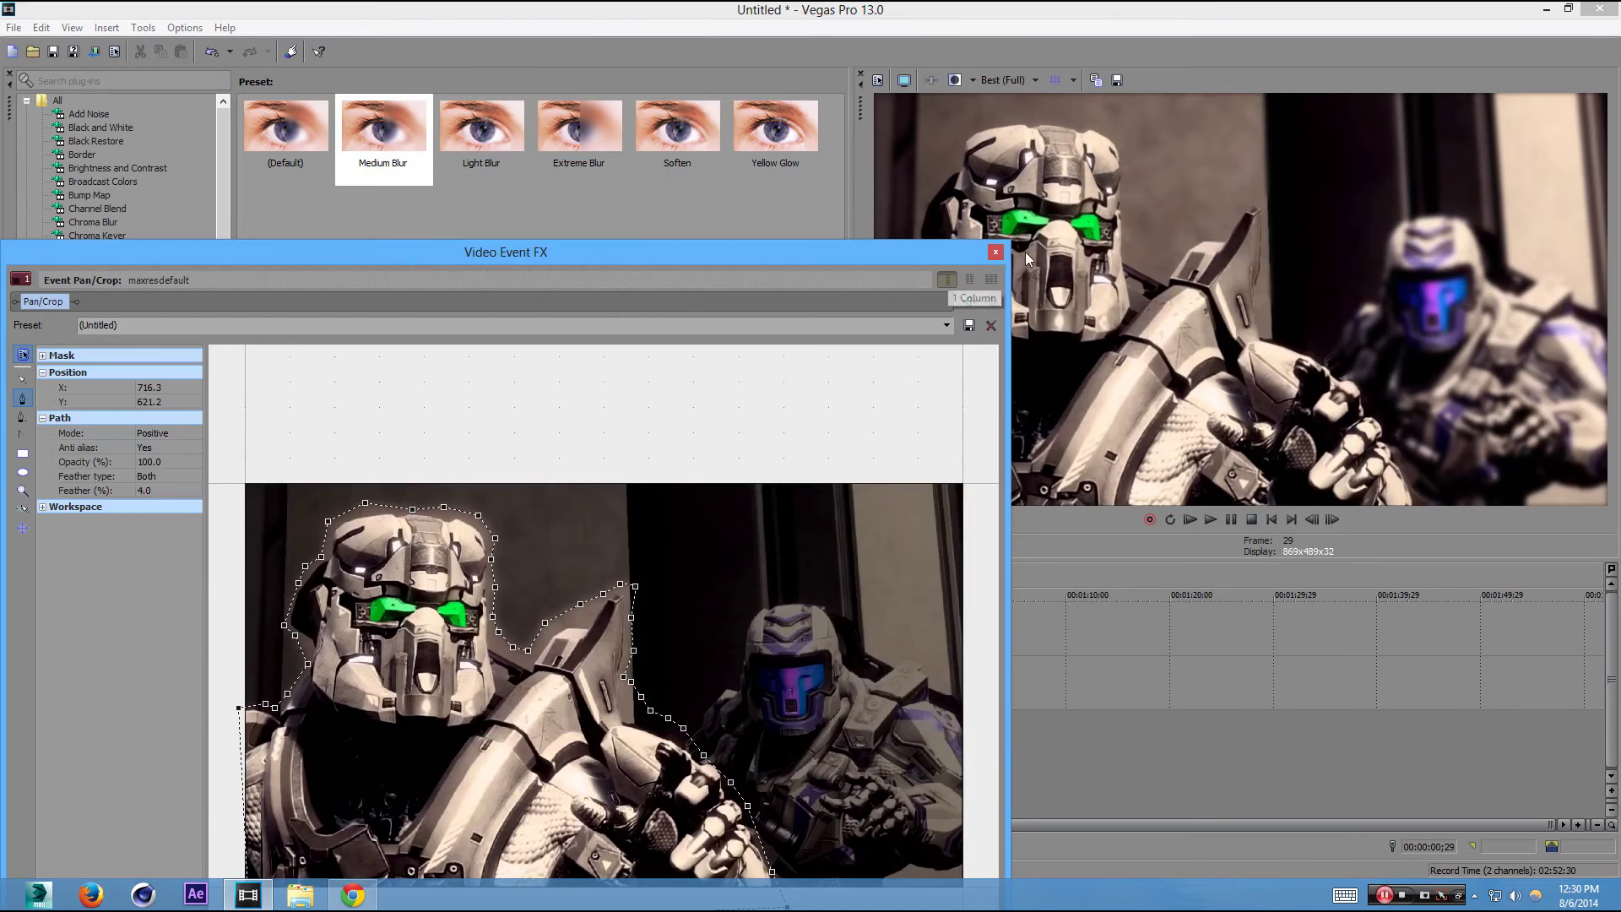
left_click(996, 253)
right_click(365, 626)
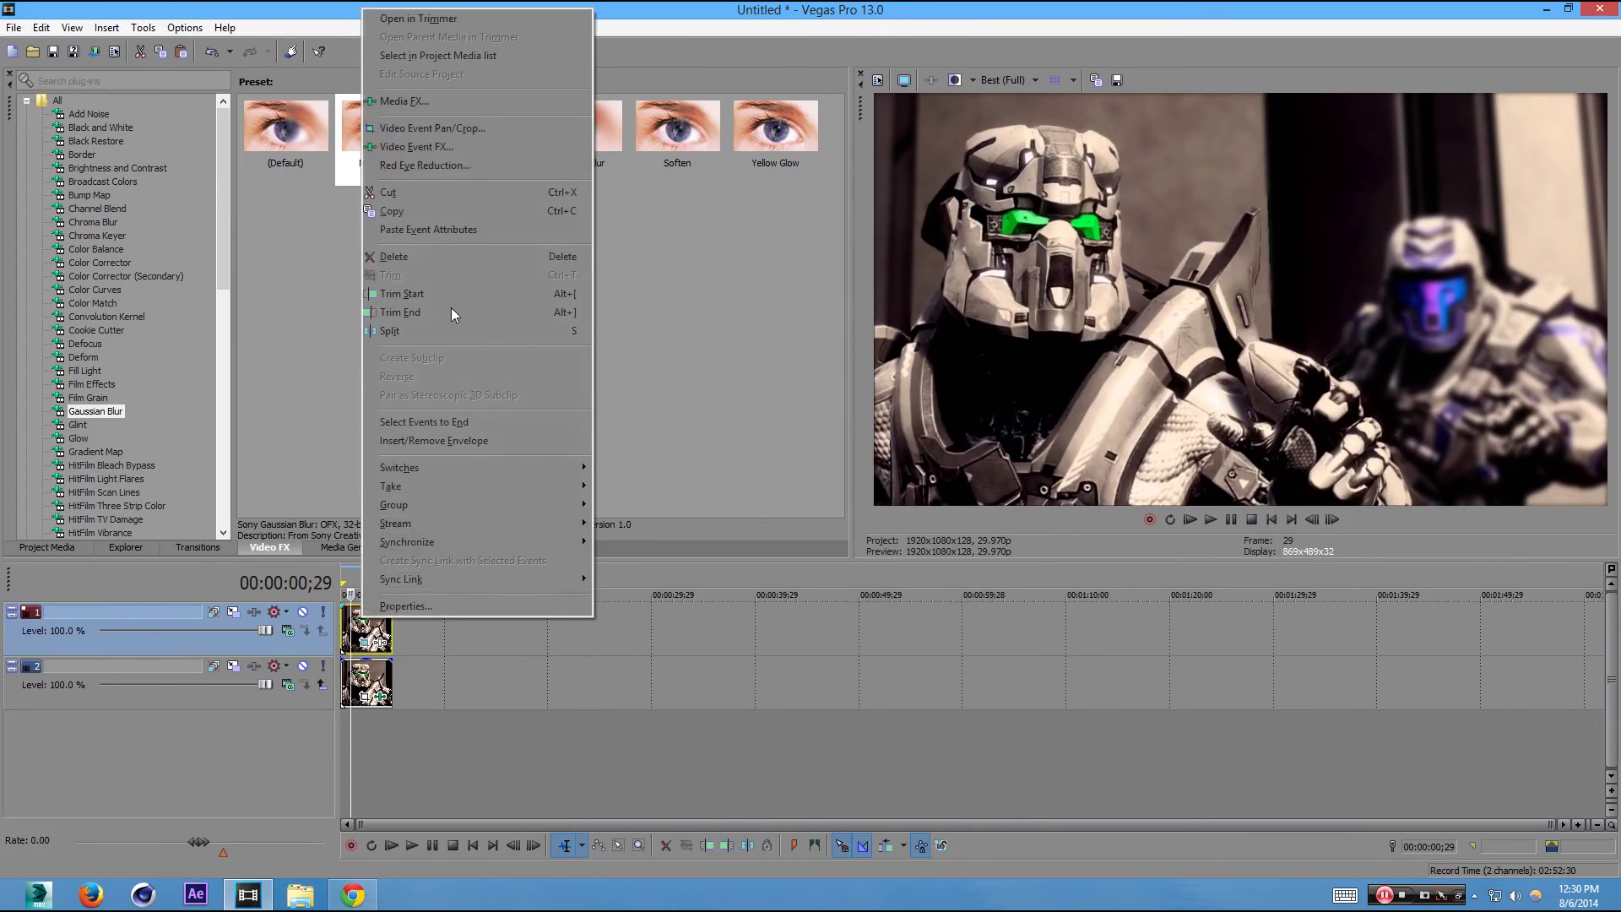
left_click(461, 150)
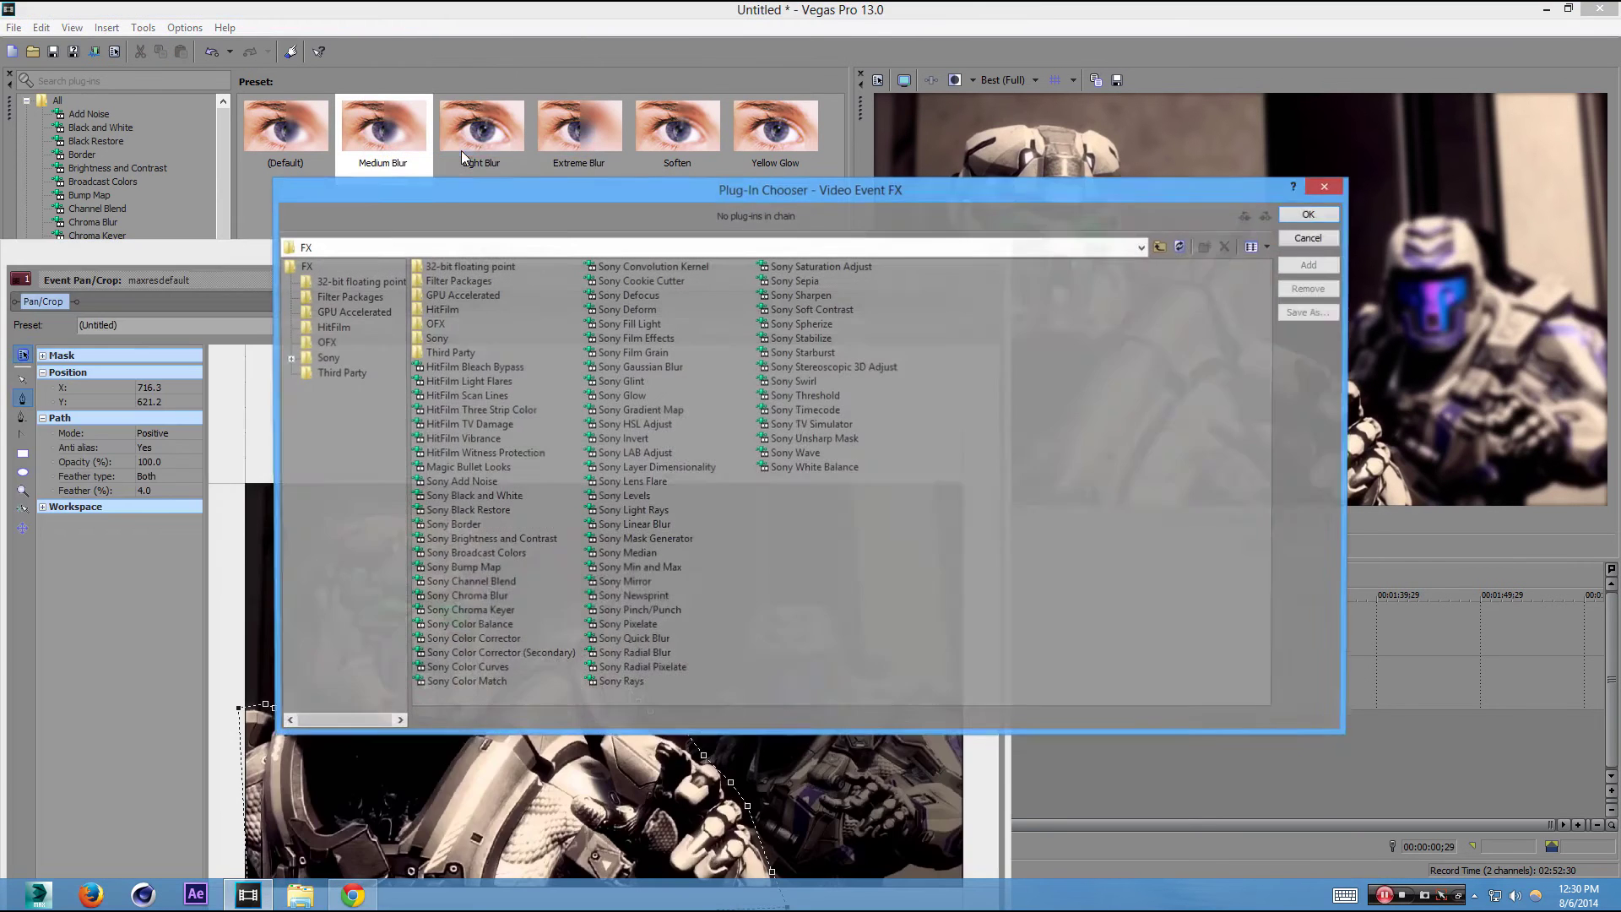
left_click(1340, 188)
left_click(1001, 255)
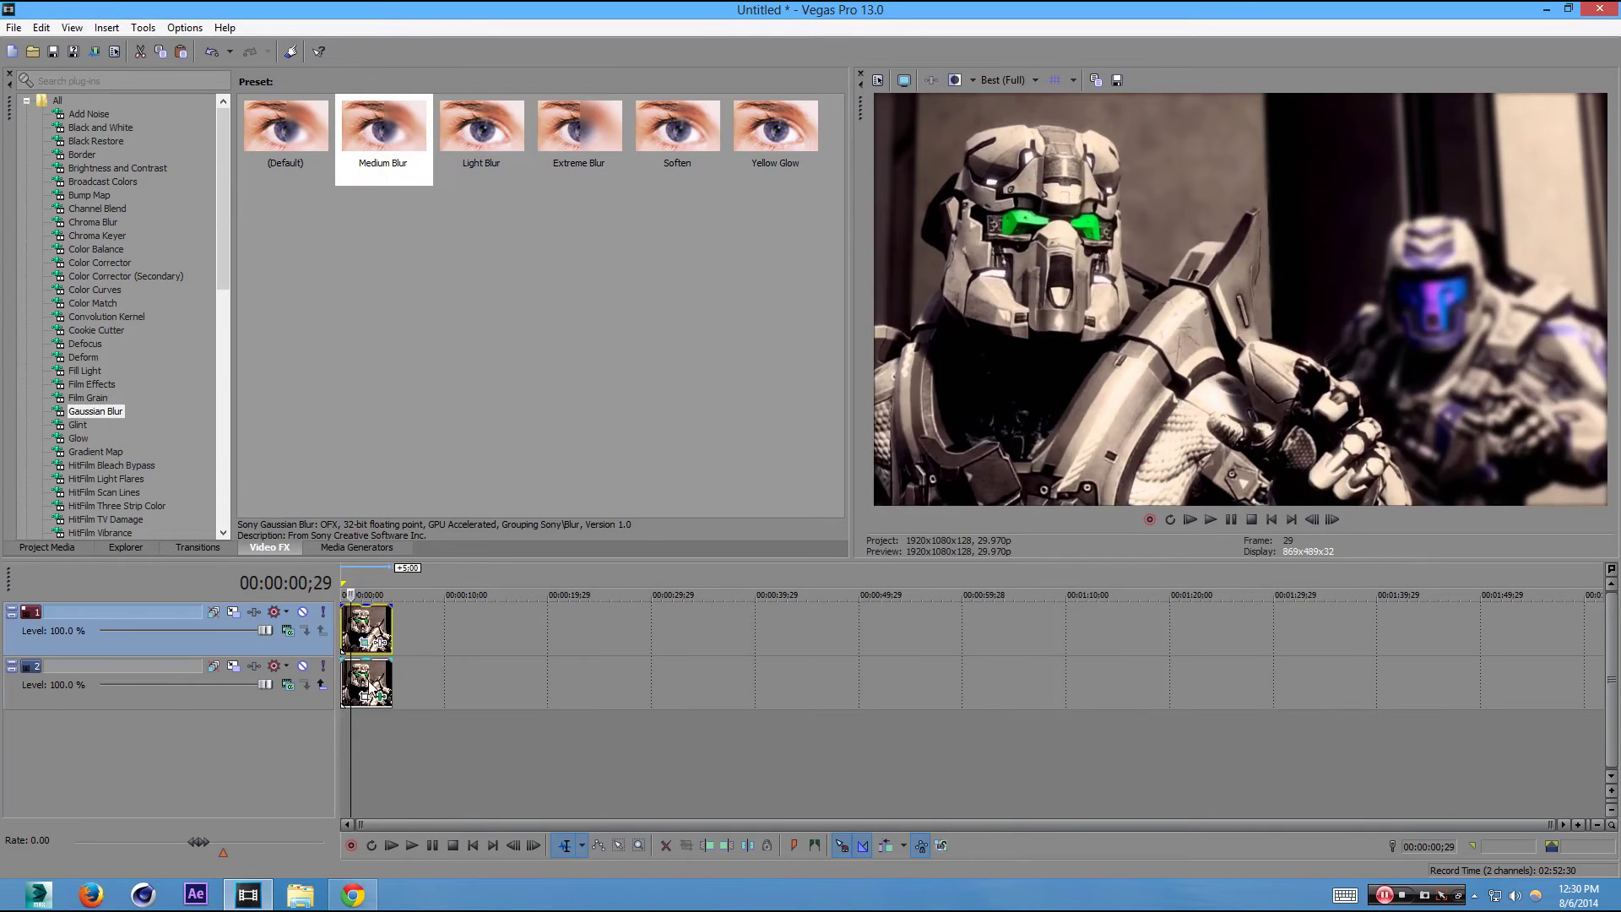
Step: Name the lower clip's Gaussian Blur settings as the new preset 'Perfect Focus'
right_click(369, 688)
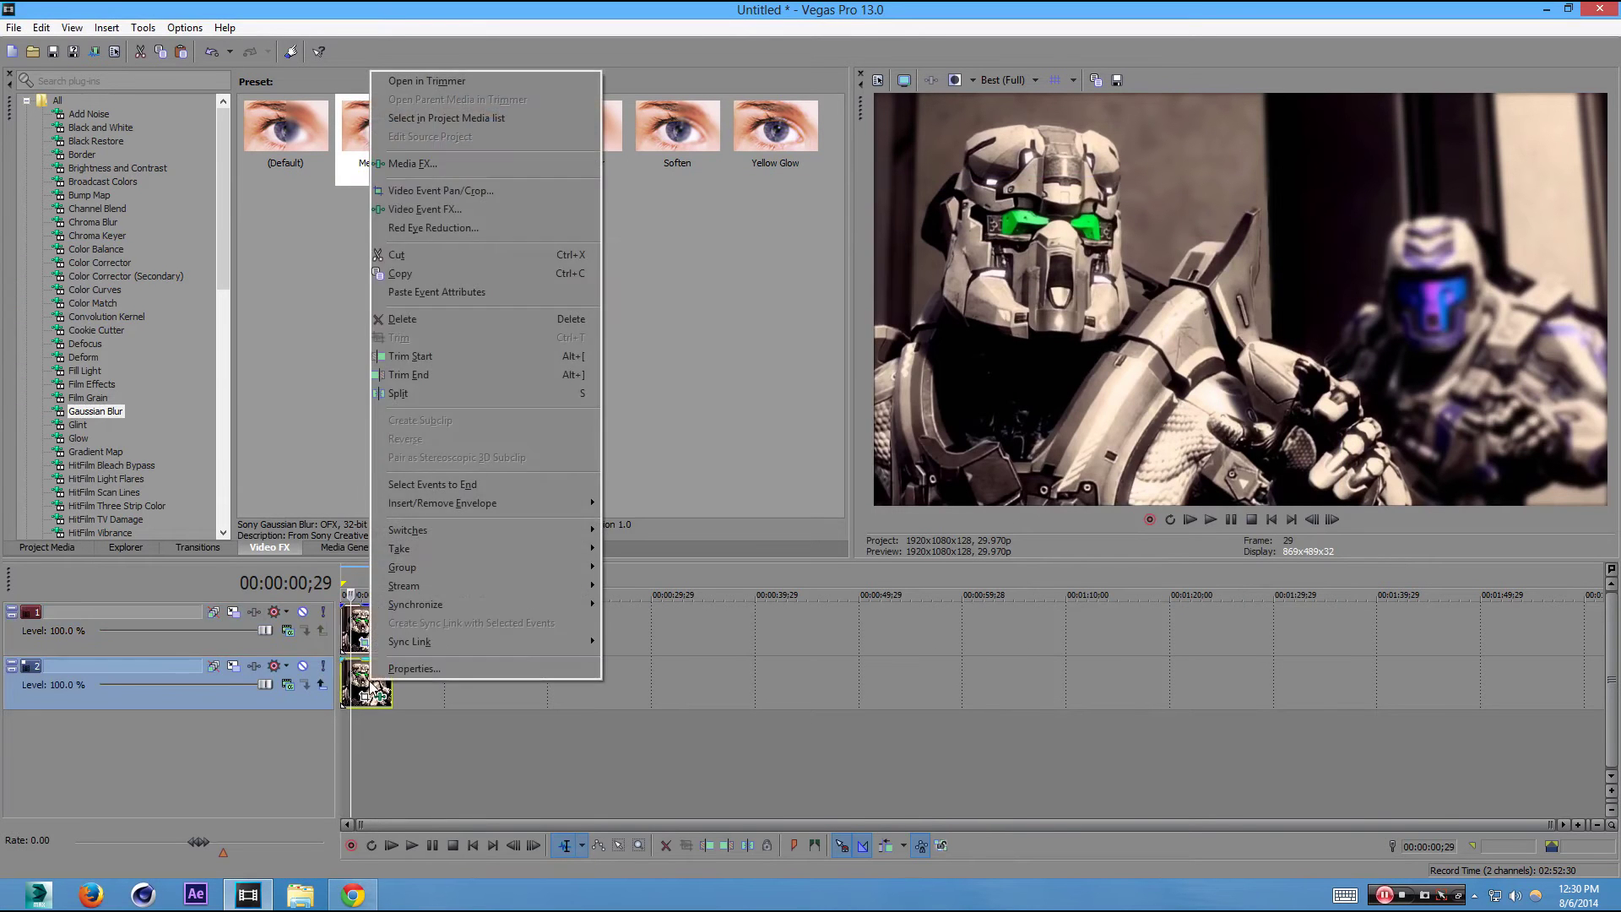
left_click(474, 210)
left_click_drag(513, 258, 630, 148)
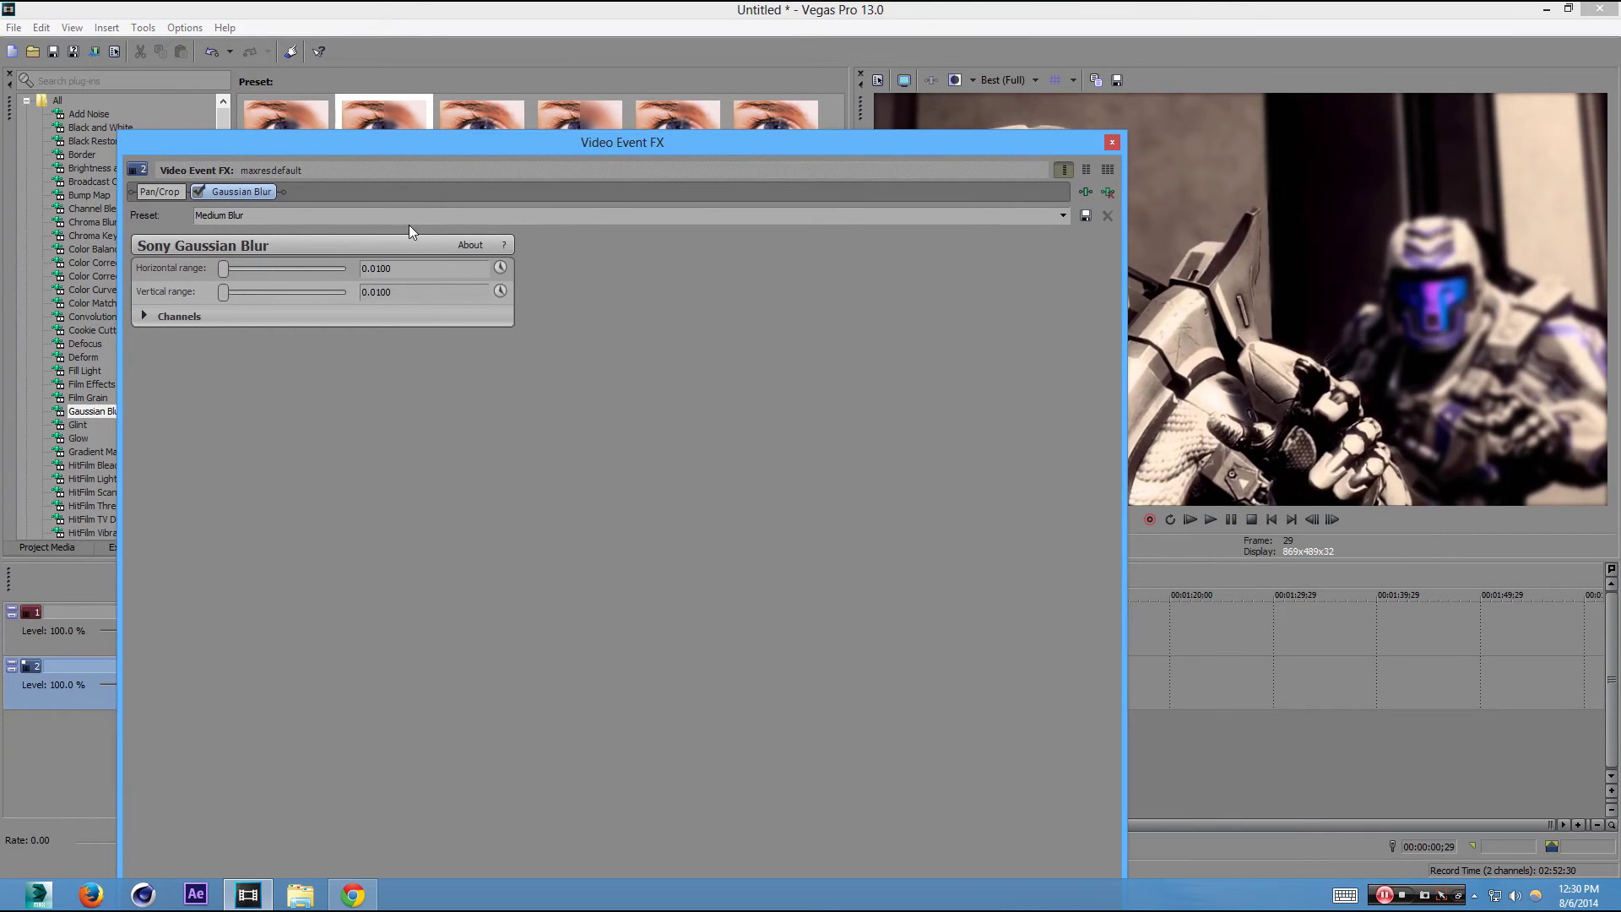
left_click(427, 209)
type("Perfect Focus")
left_click(1112, 142)
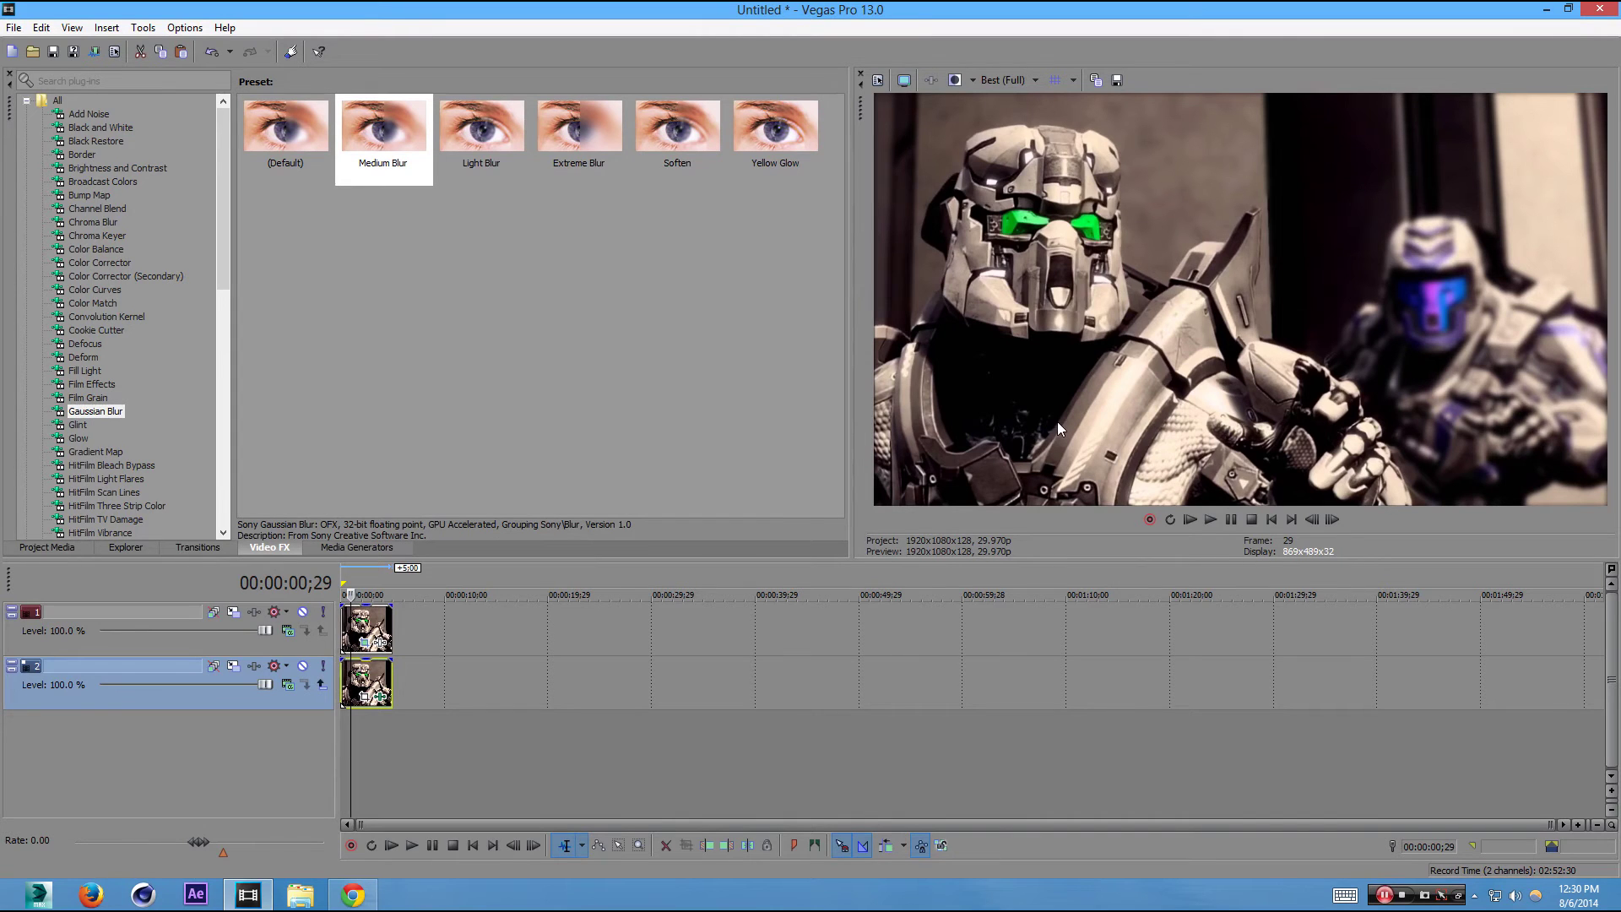
Step: Delete both armored-character image clips from tracks 1 and 2
left_click(355, 629)
key("Delete")
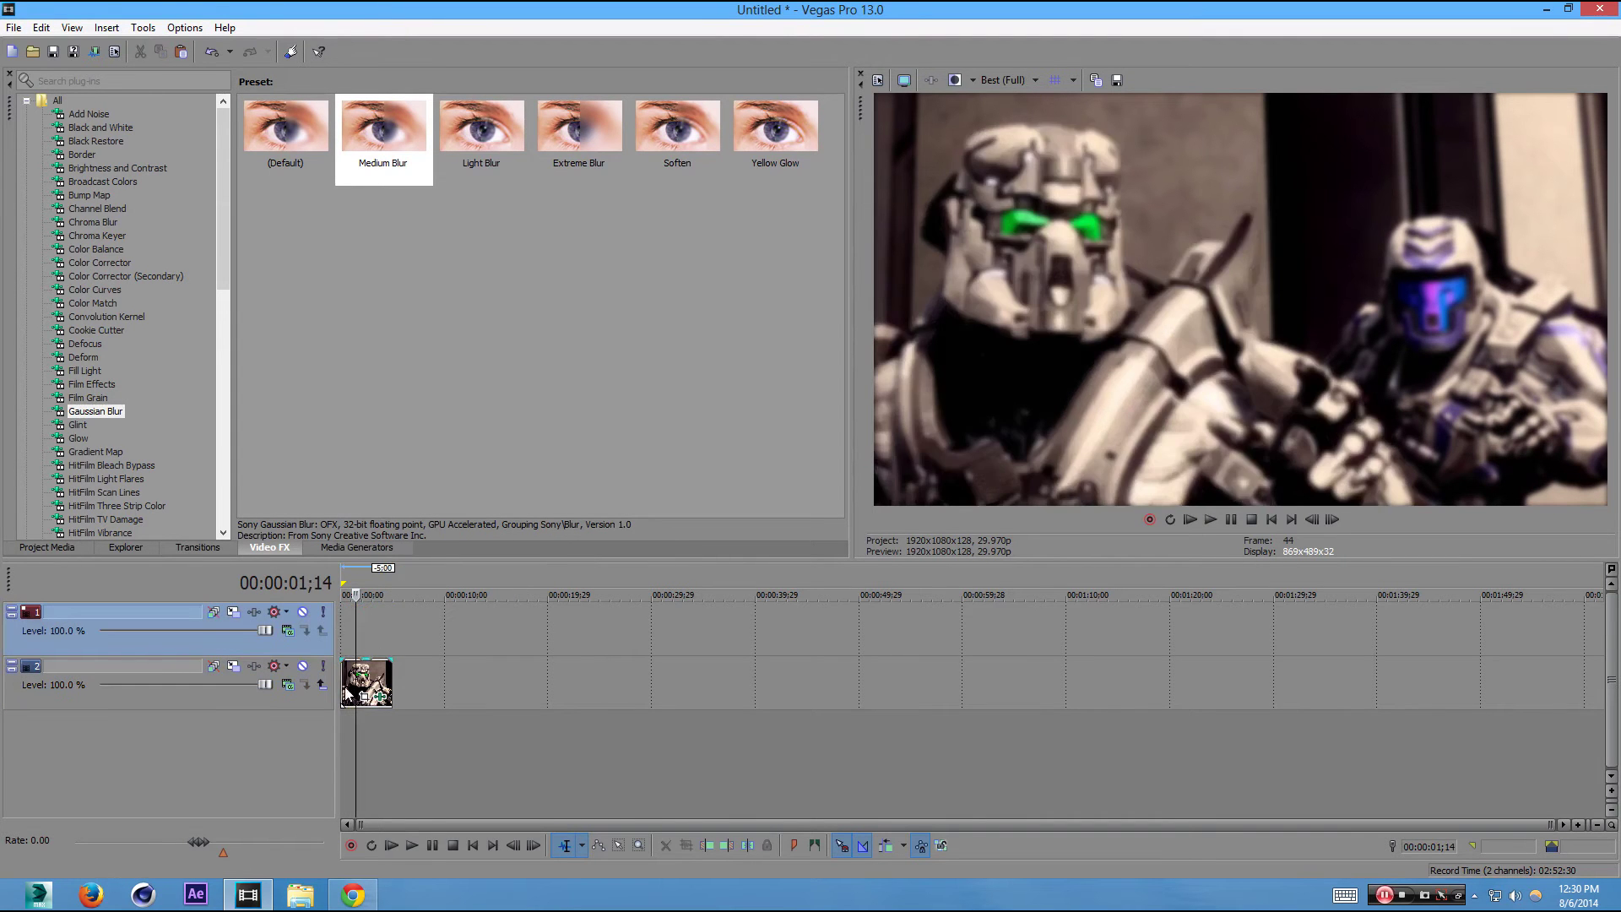
left_click(346, 692)
key("Delete")
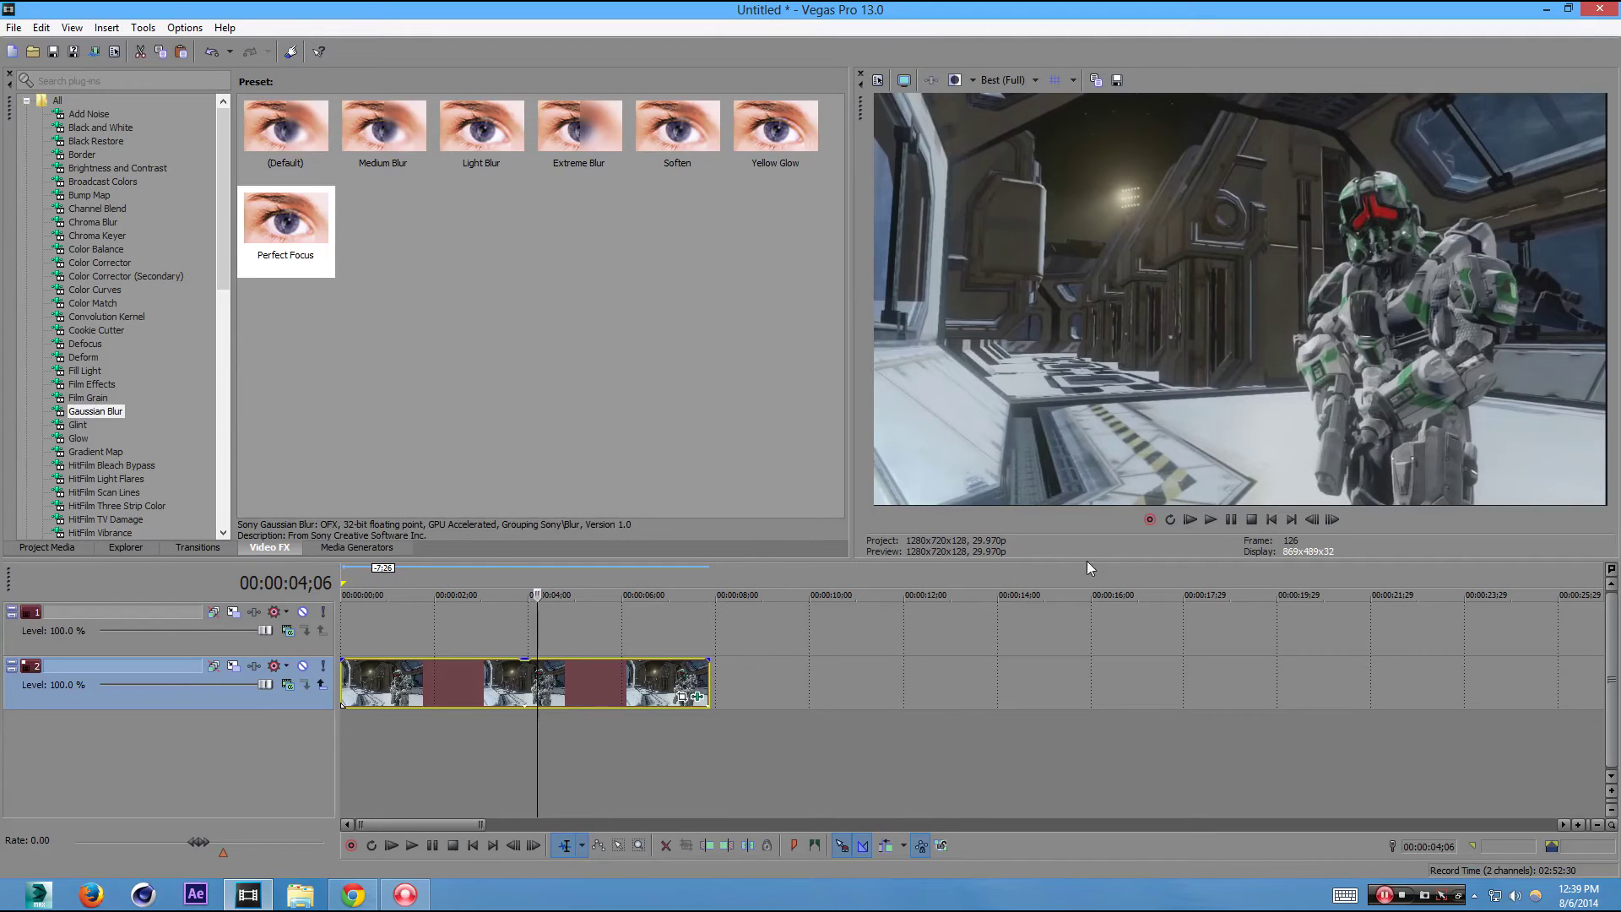
Step: Paste a copy of the track 2 corridor clip onto track 1 at the timeline start
right_click(585, 670)
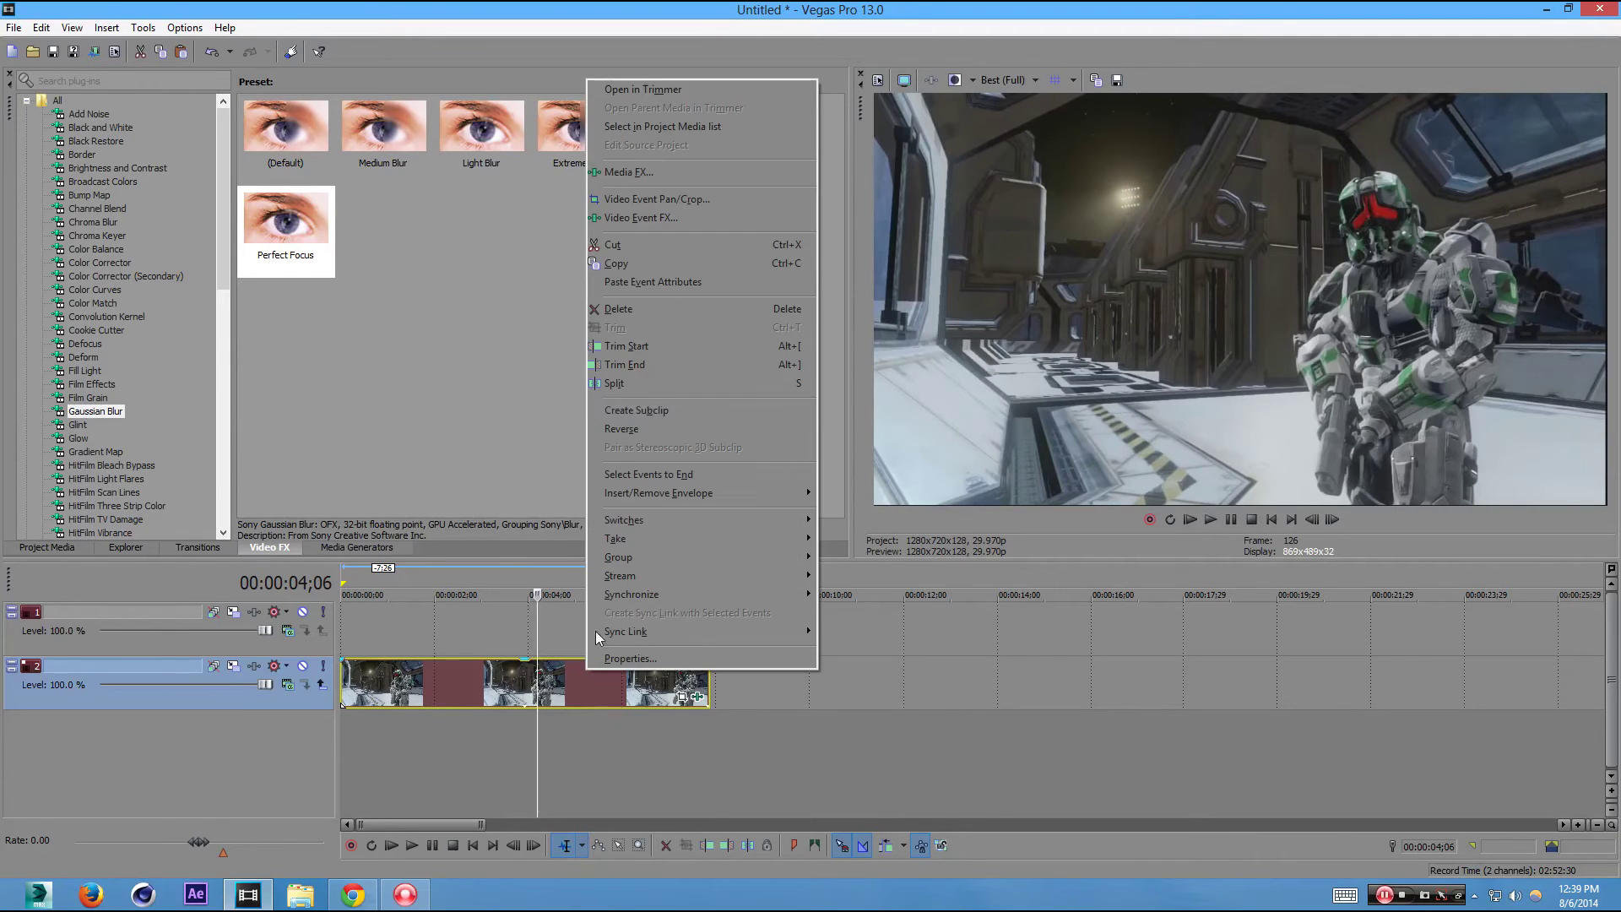
left_click(659, 268)
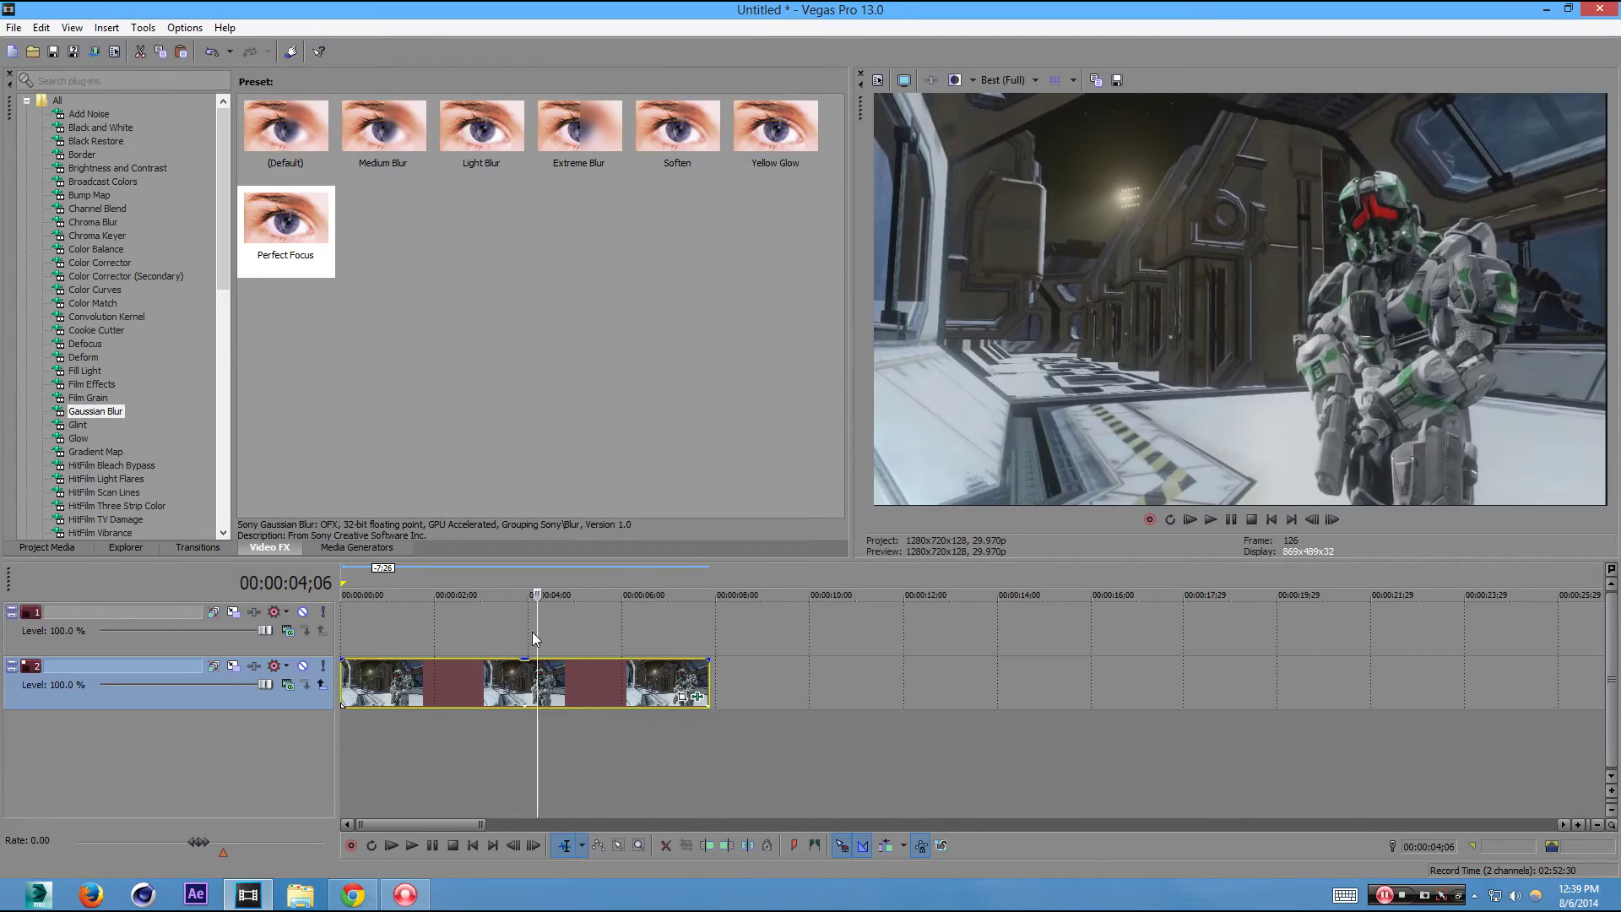
key("Home")
right_click(376, 636)
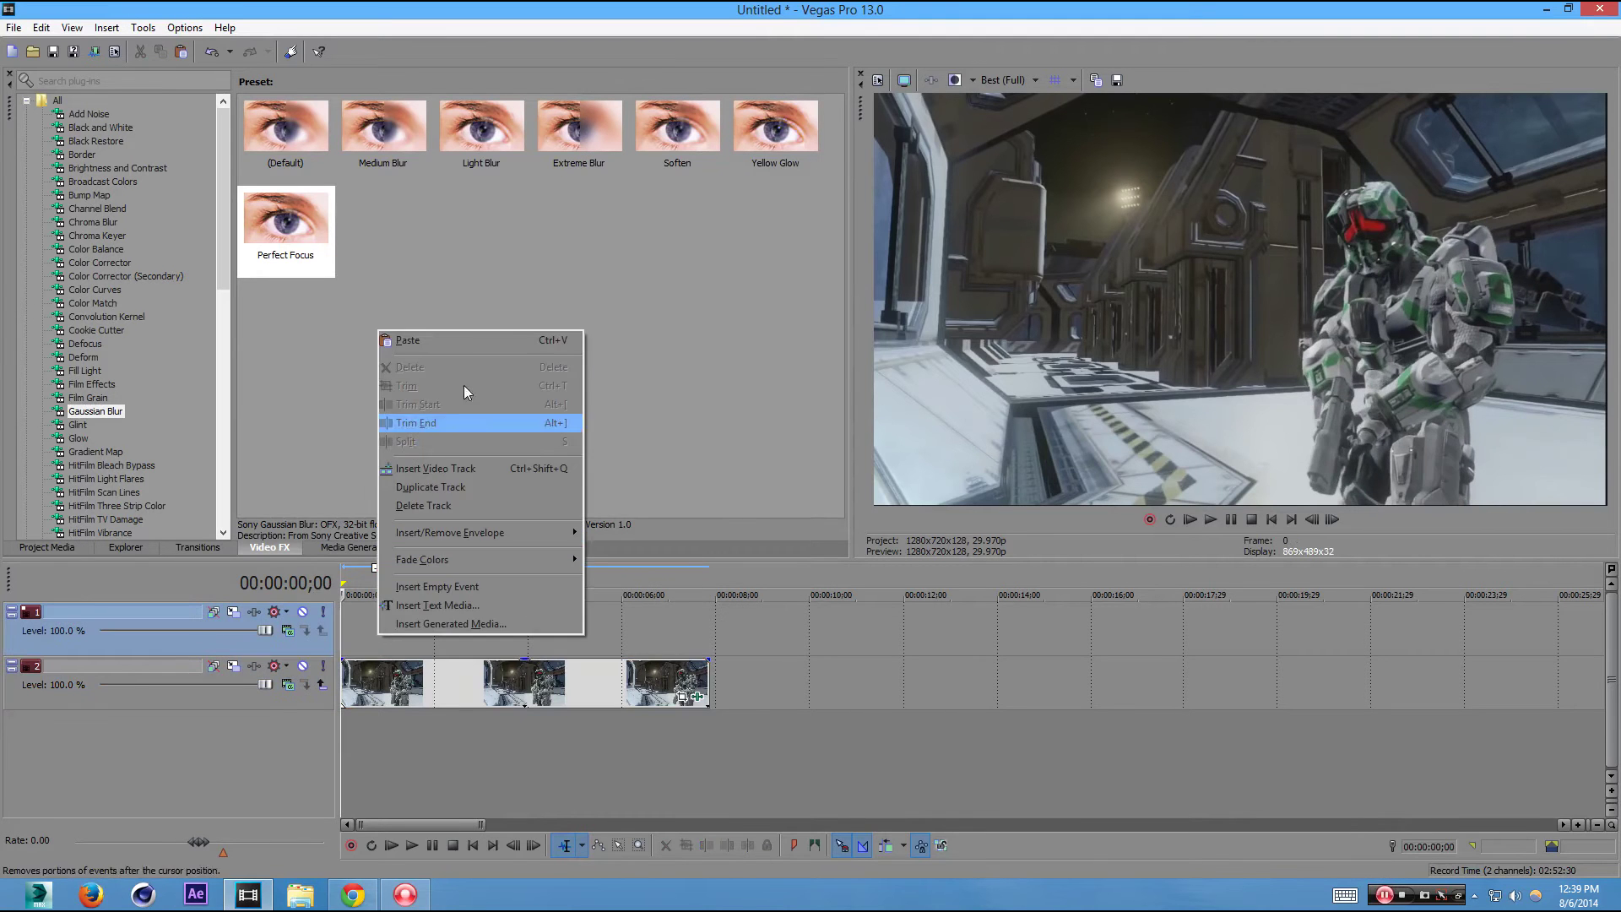
left_click(484, 339)
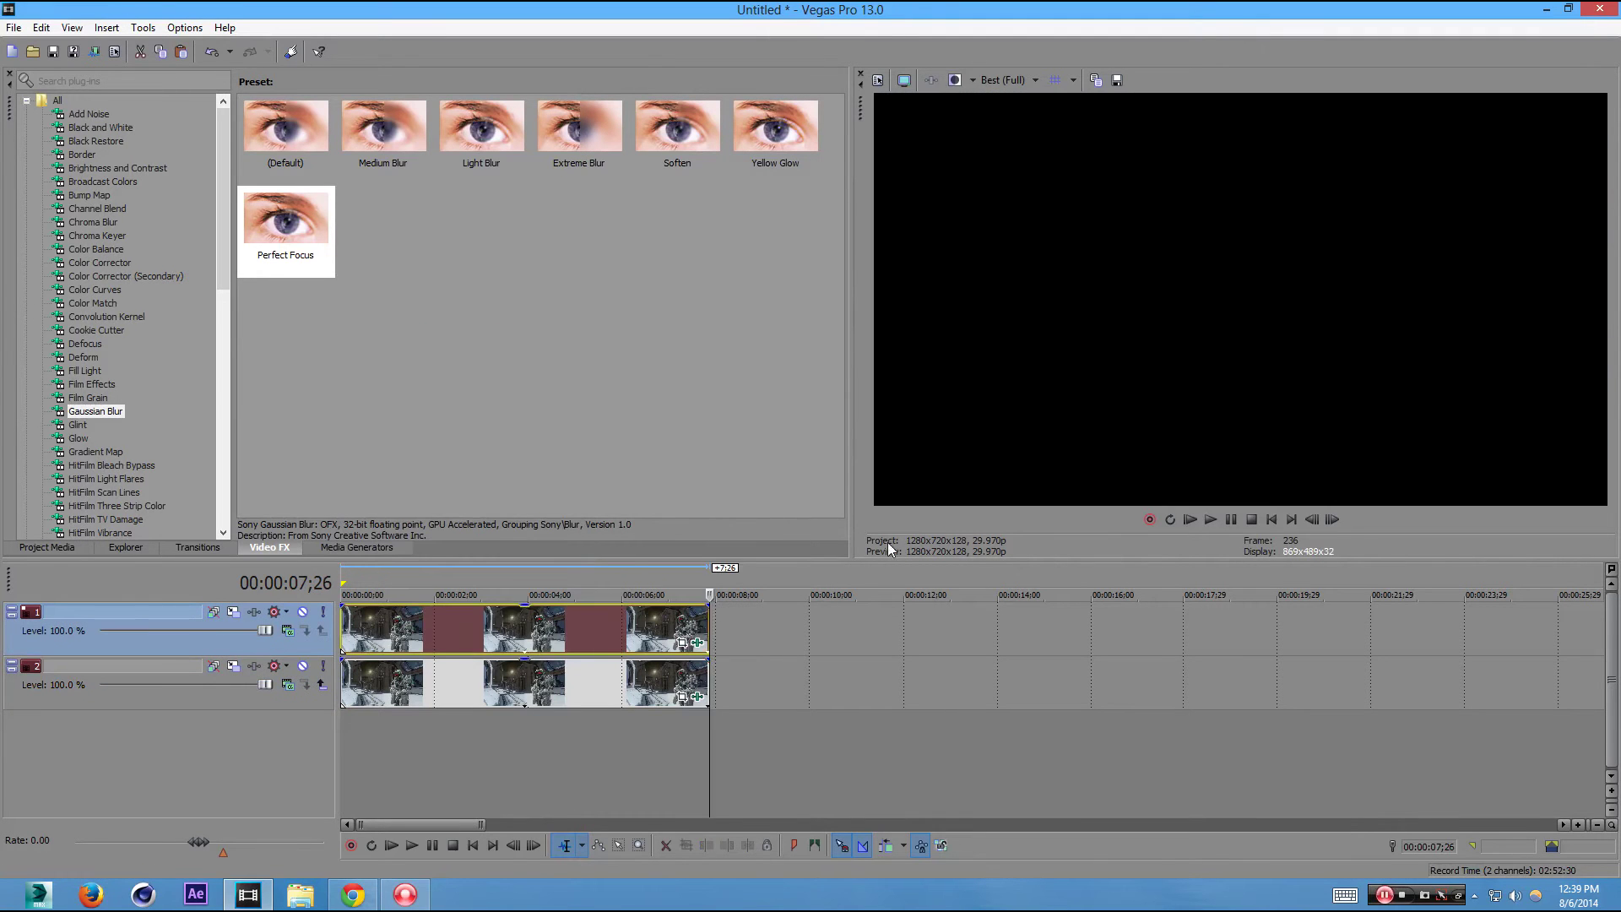
left_click(417, 580)
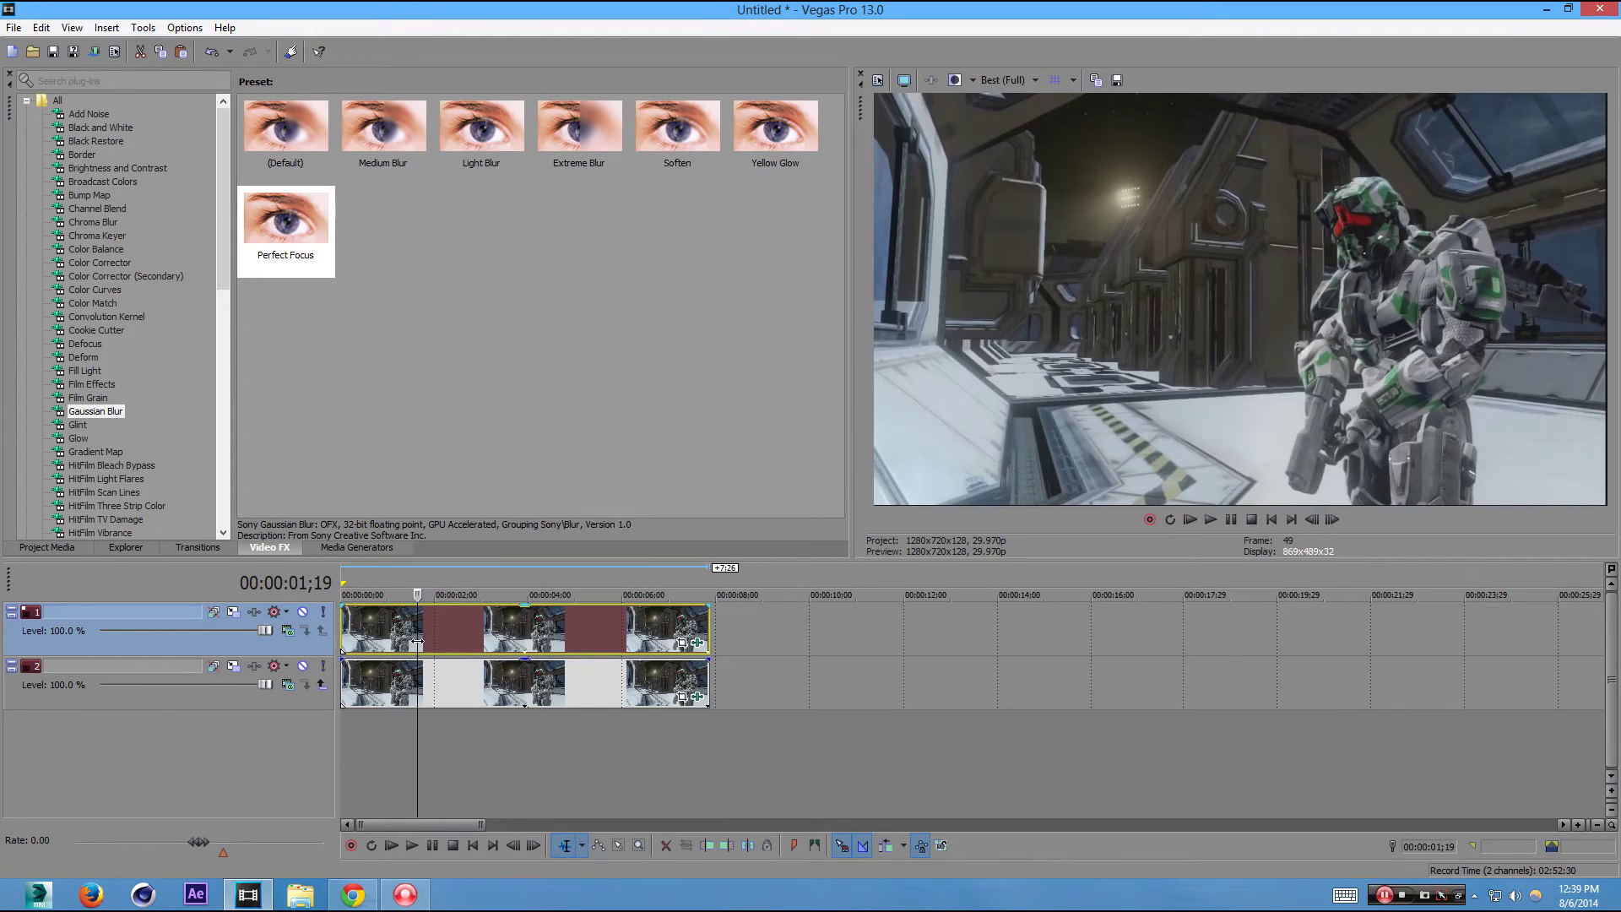
left_click_drag(417, 642, 621, 614)
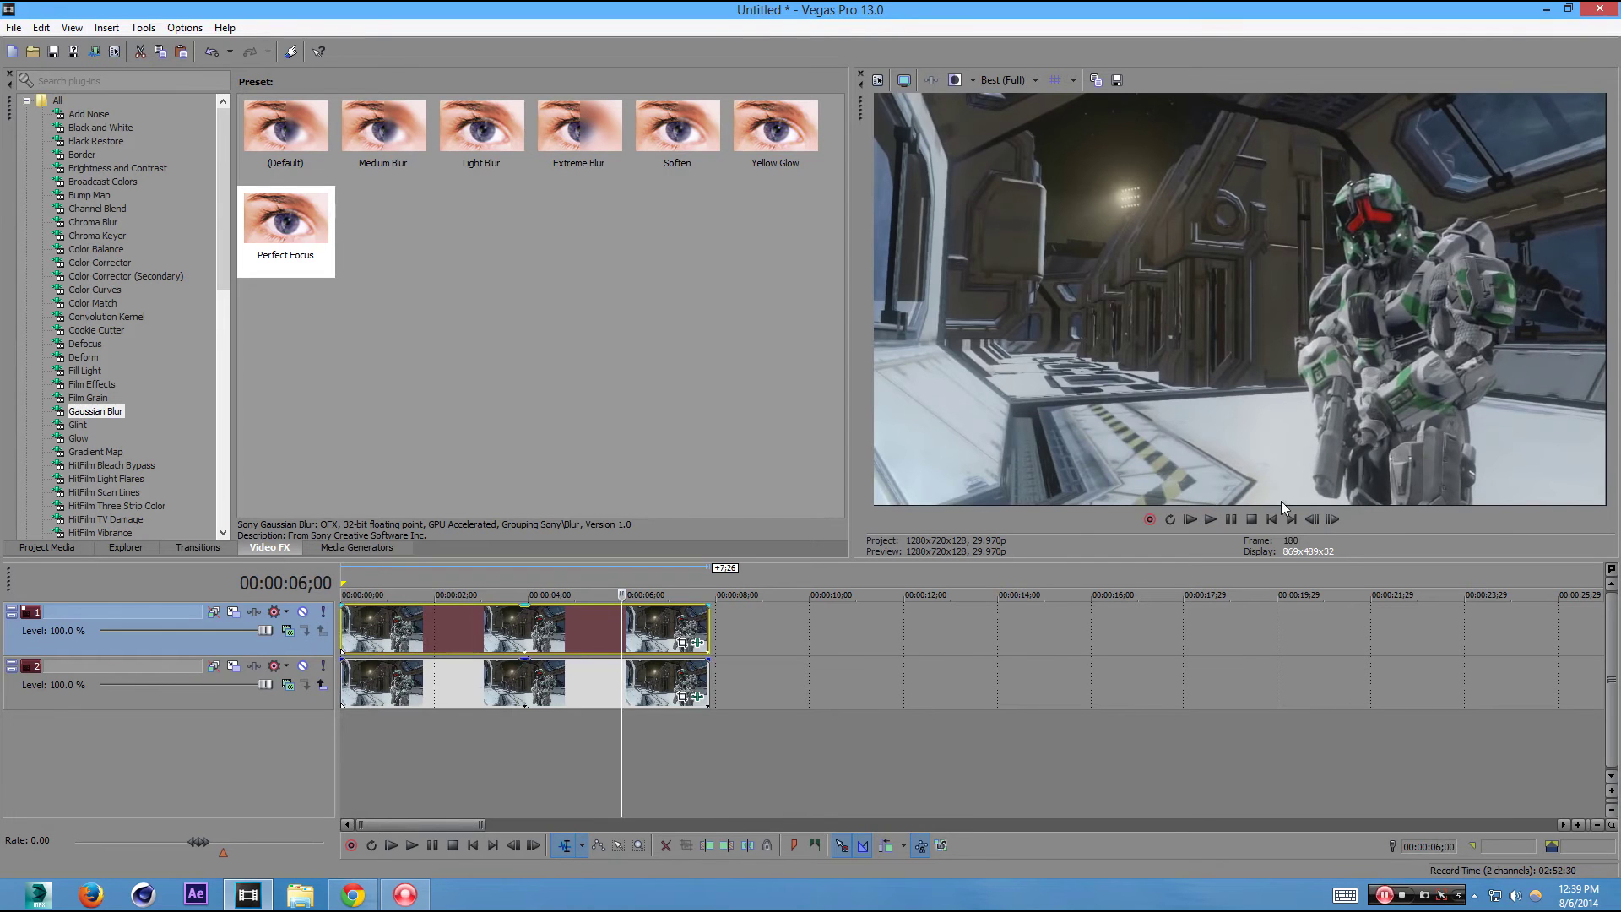
right_click(616, 636)
Step: Enable masking on the top clip and draw an elliptical mask over the armored character
left_click(722, 166)
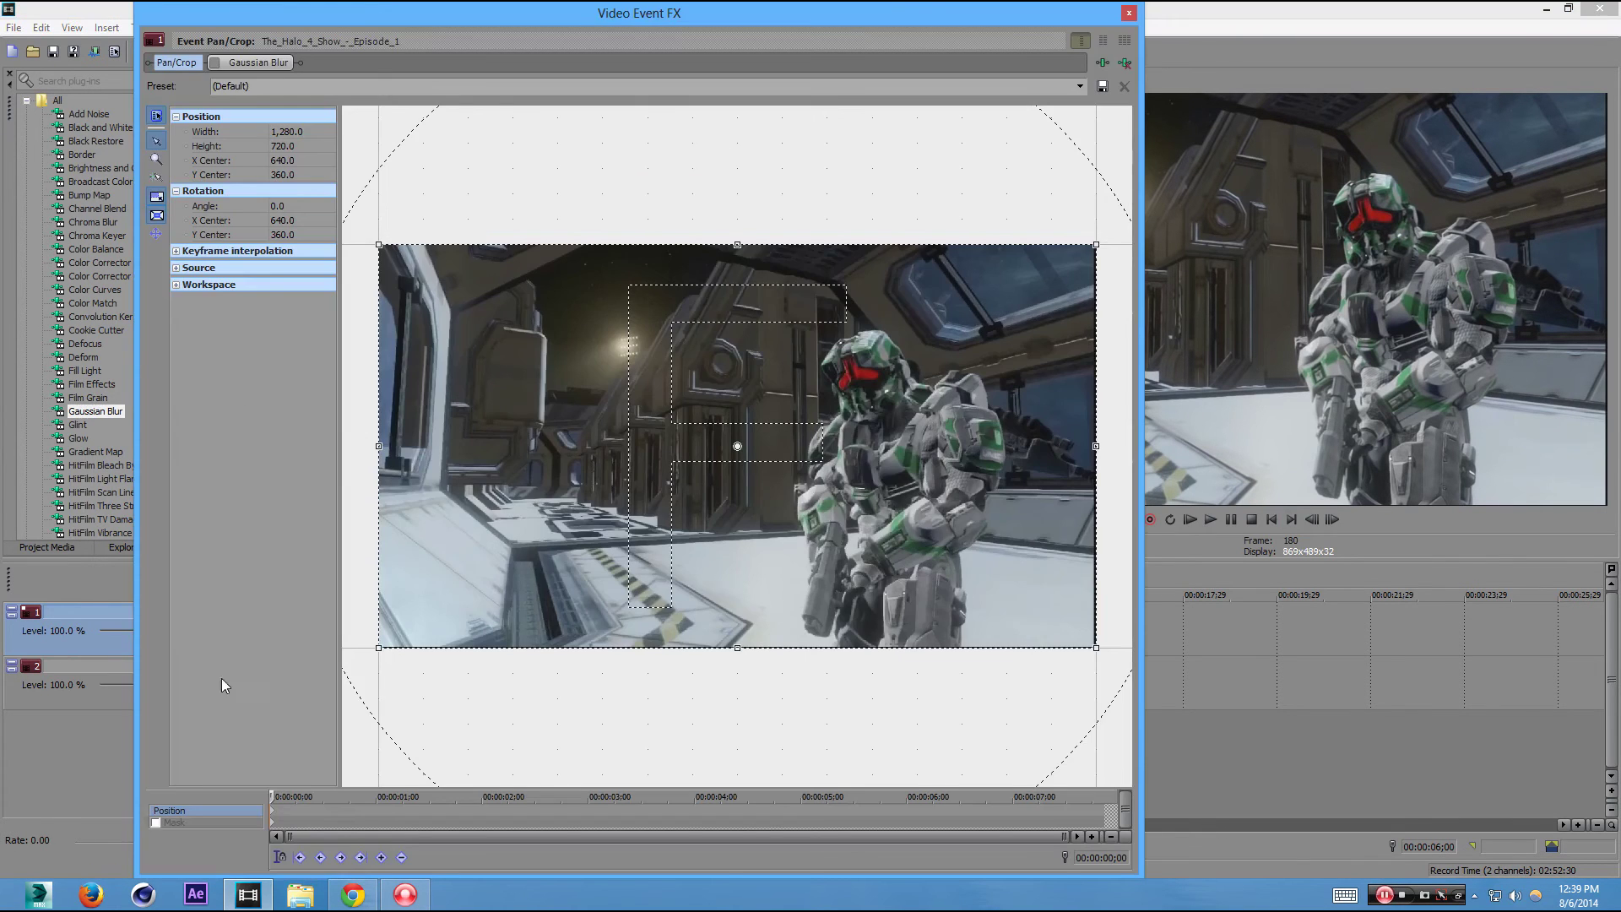
left_click(156, 822)
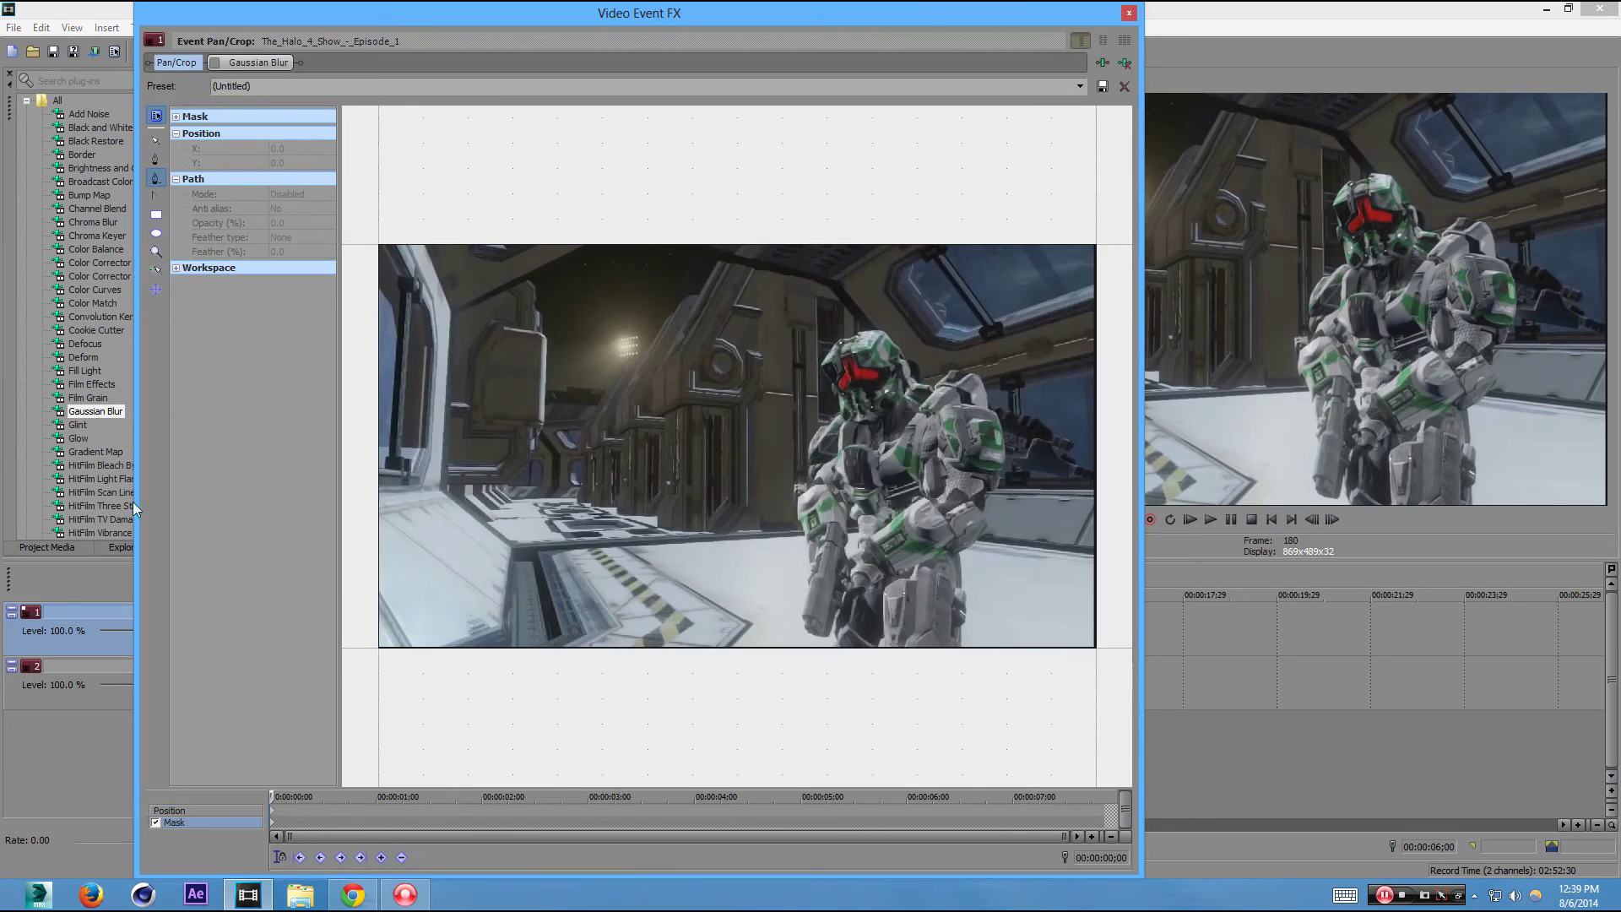
left_click(156, 234)
left_click_drag(779, 309, 1140, 810)
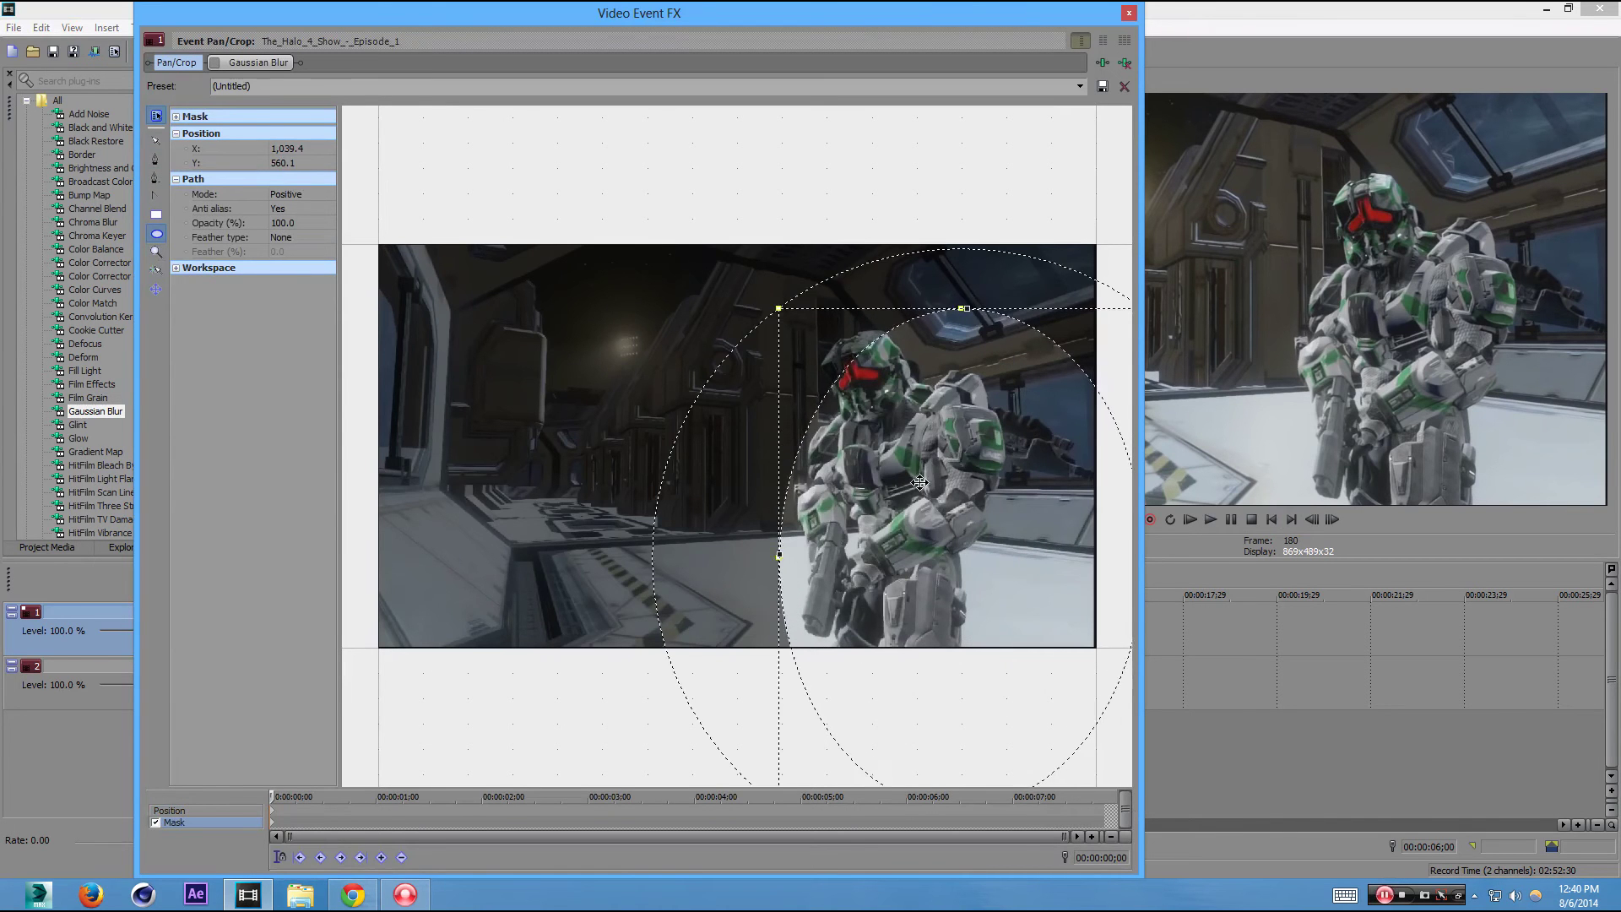
left_click_drag(917, 482, 899, 453)
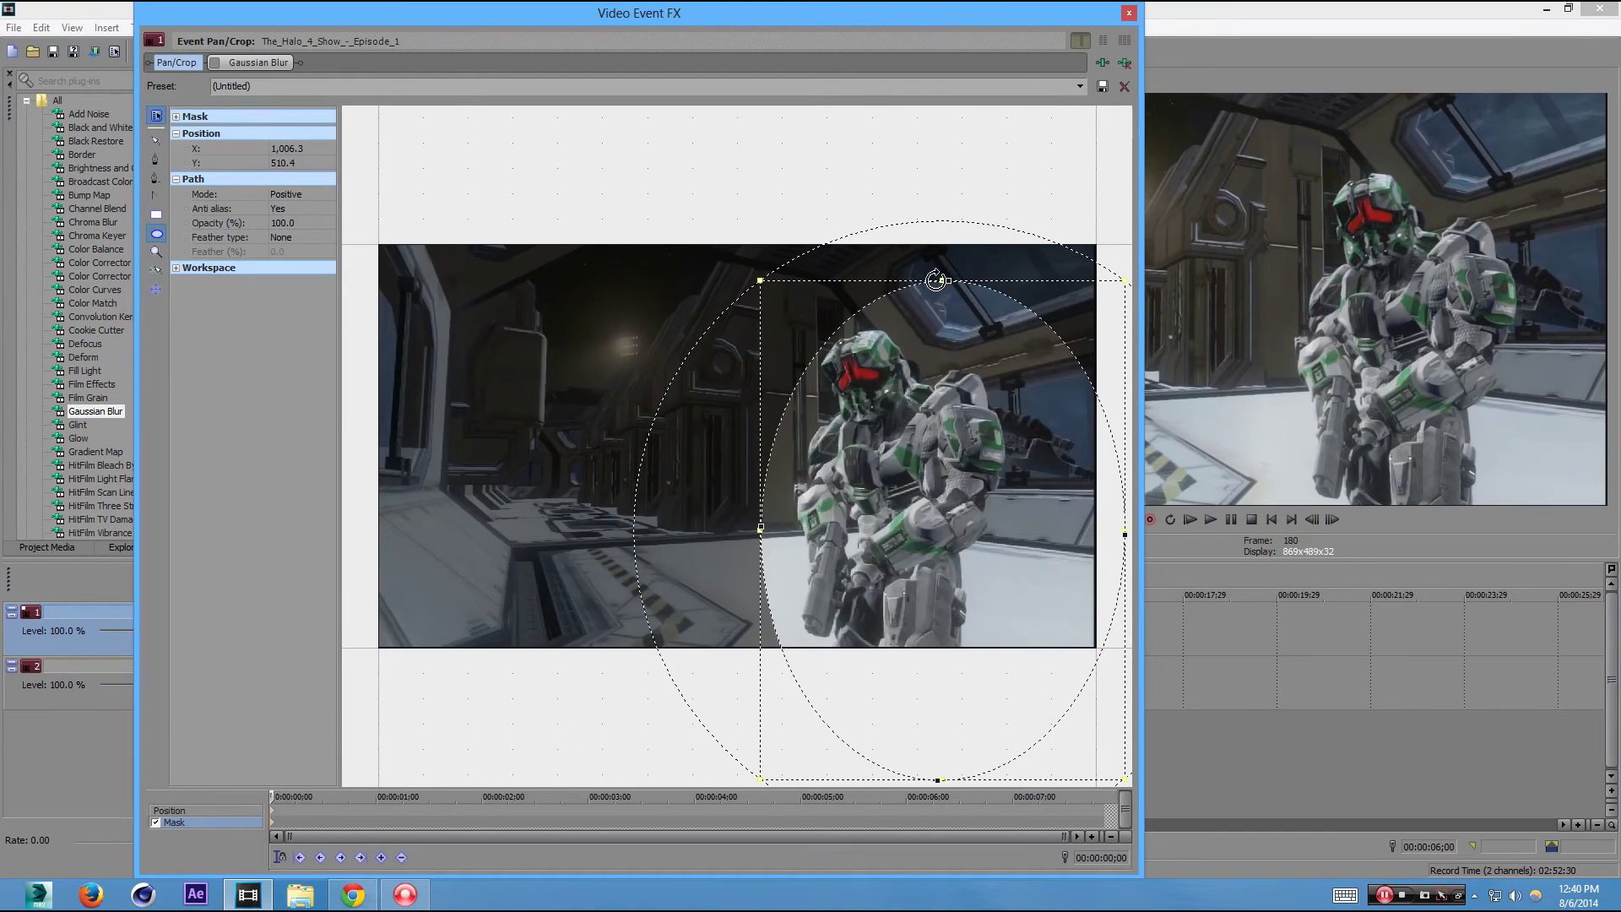
left_click_drag(942, 279, 945, 345)
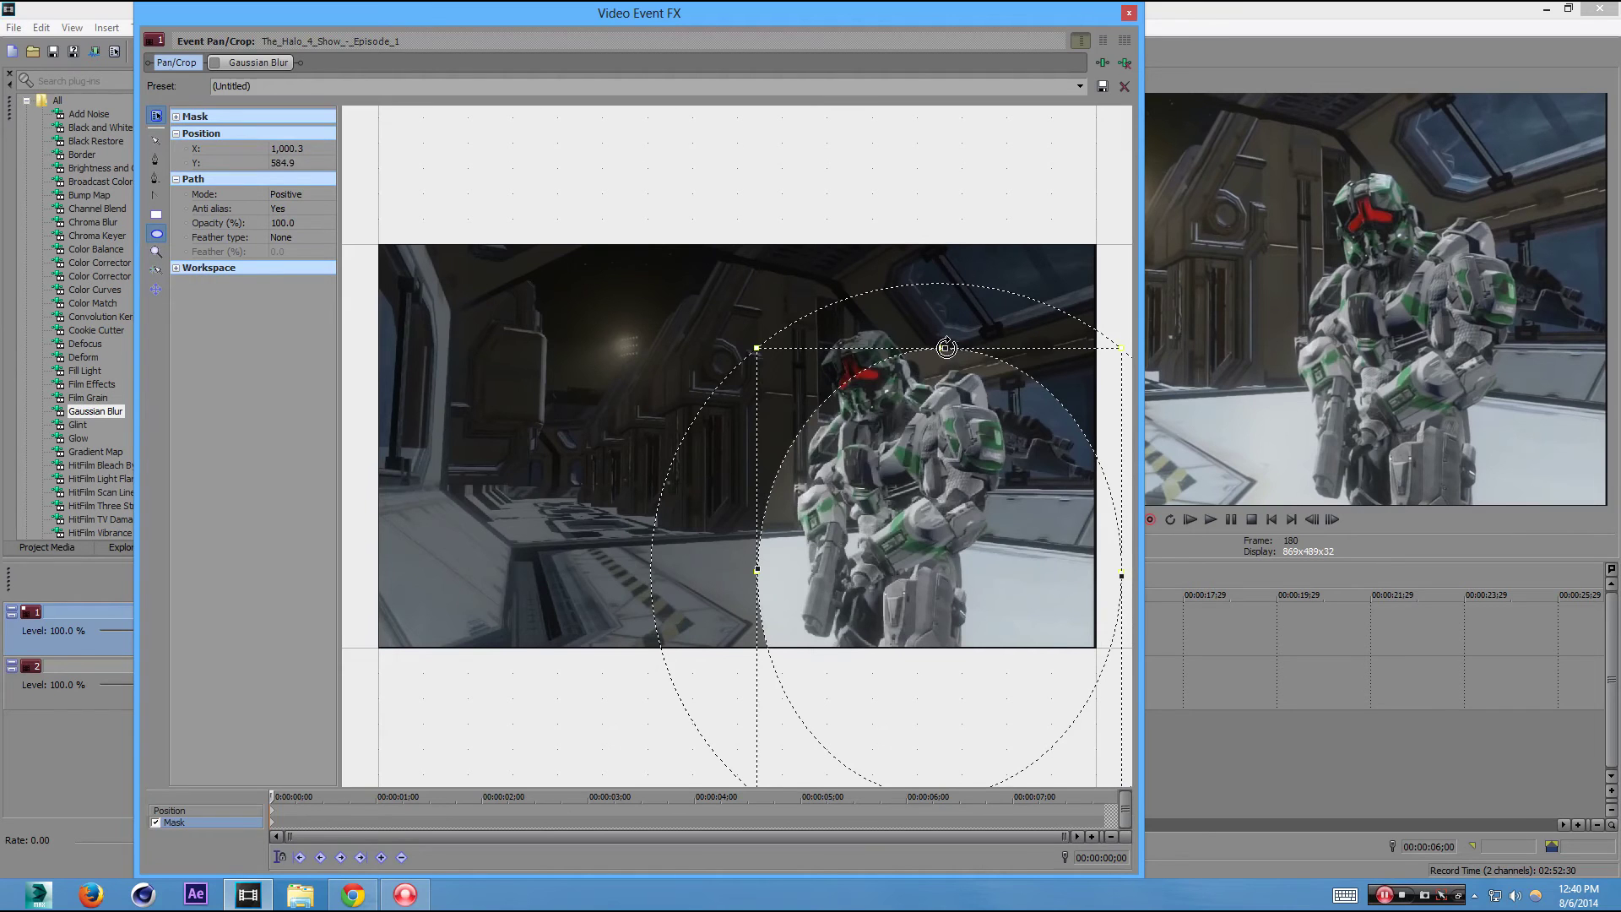
left_click_drag(939, 347, 926, 365)
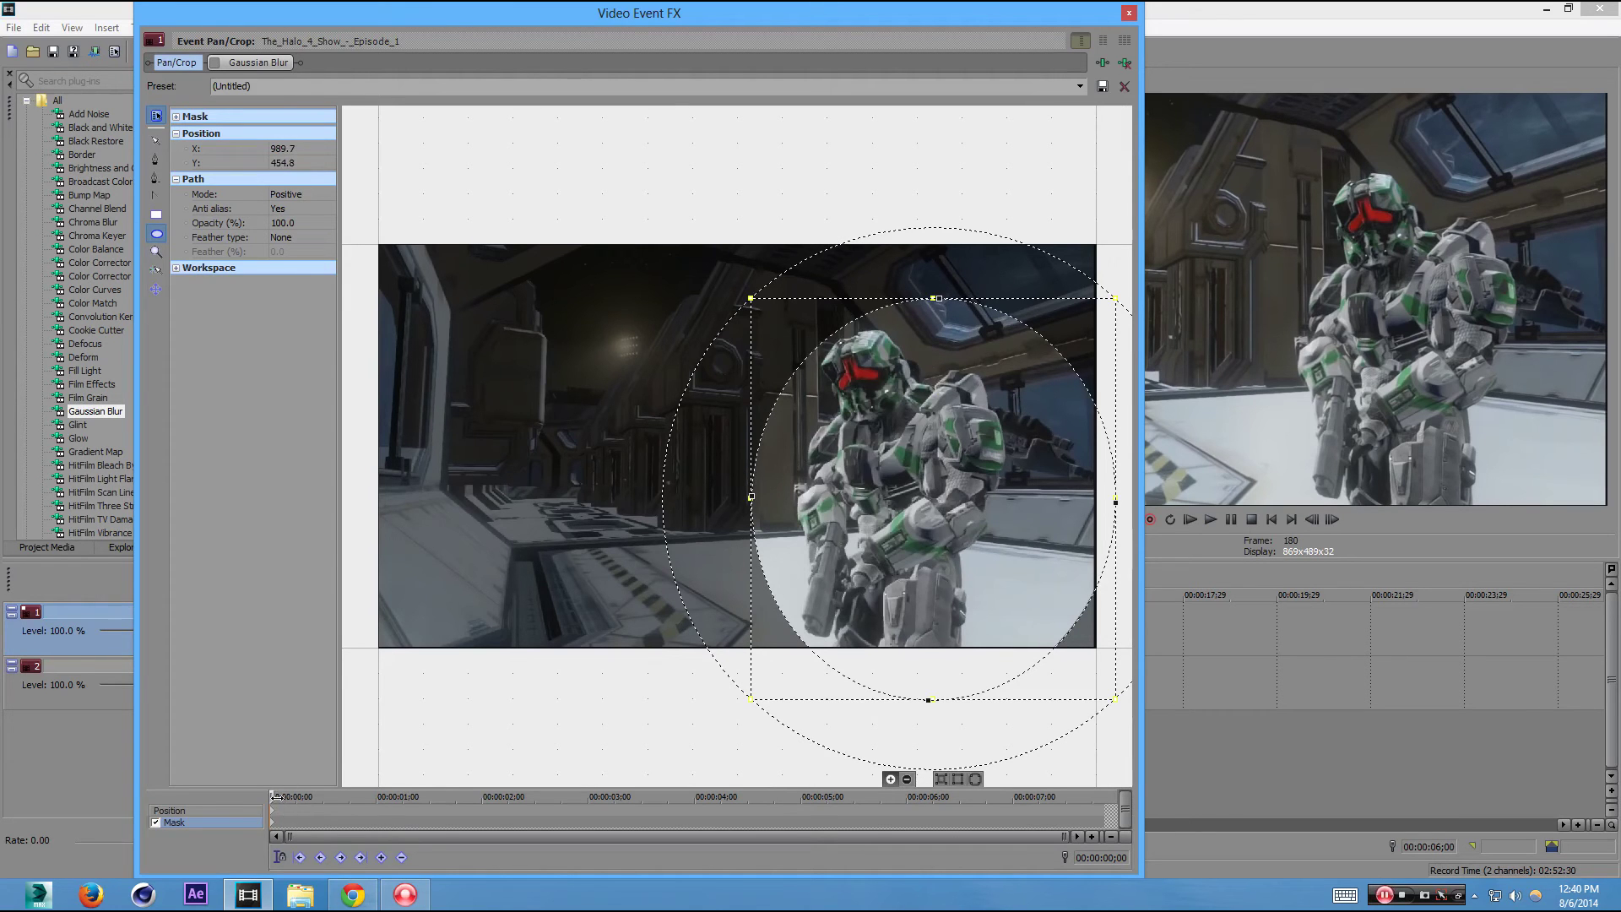
Step: About a second in, reshape the mask into a circle centred on the character
left_click_drag(276, 797, 422, 828)
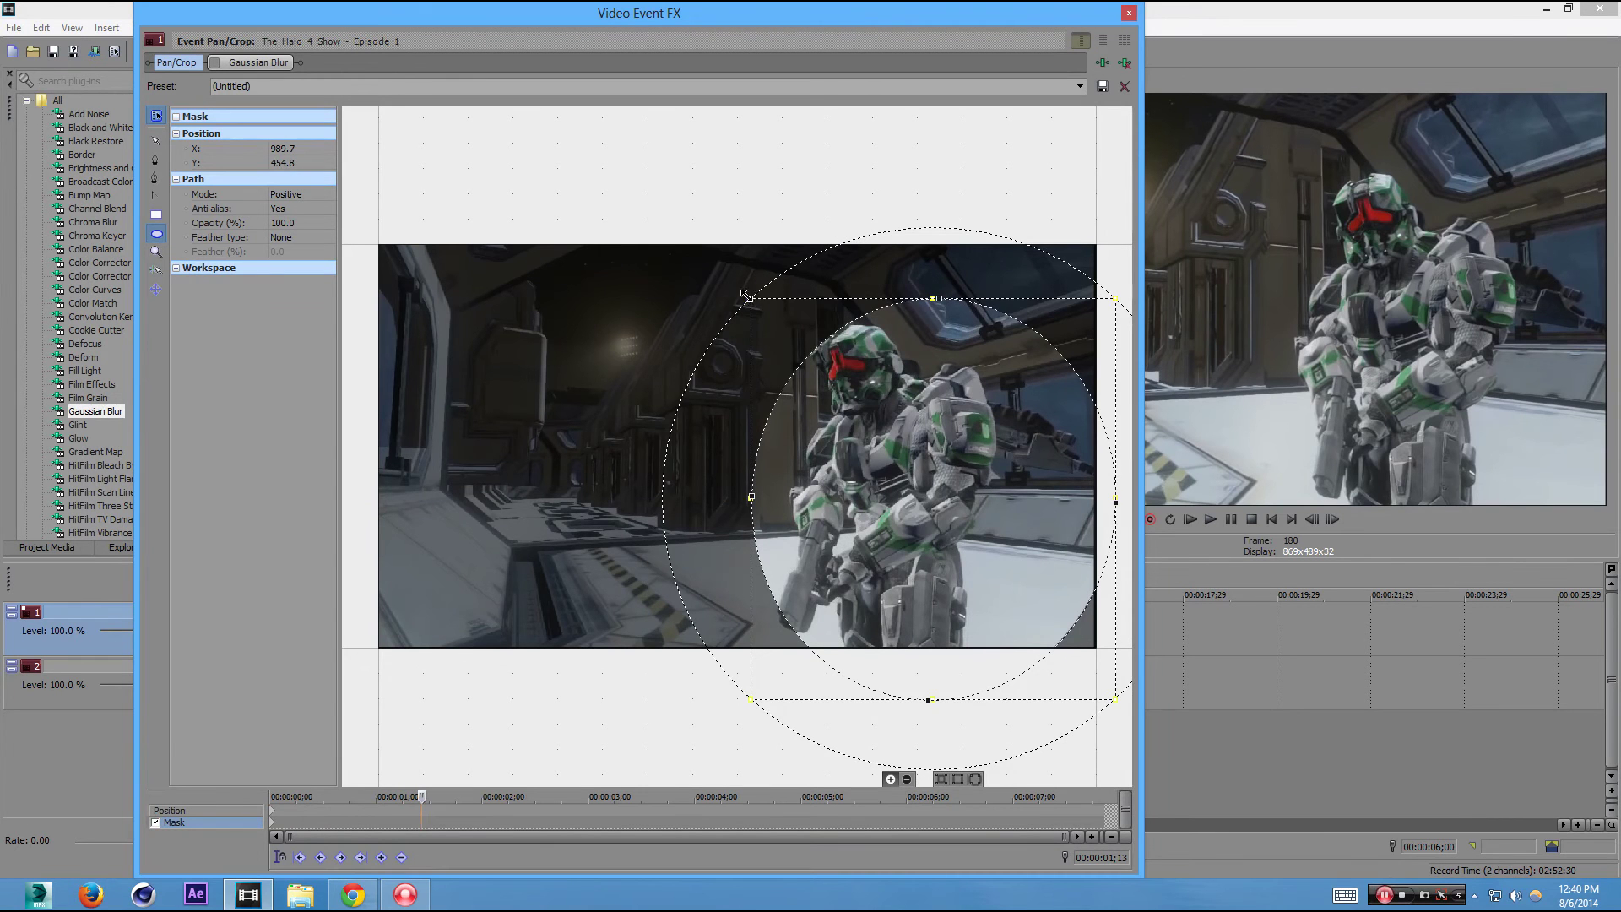
left_click_drag(745, 294, 811, 247)
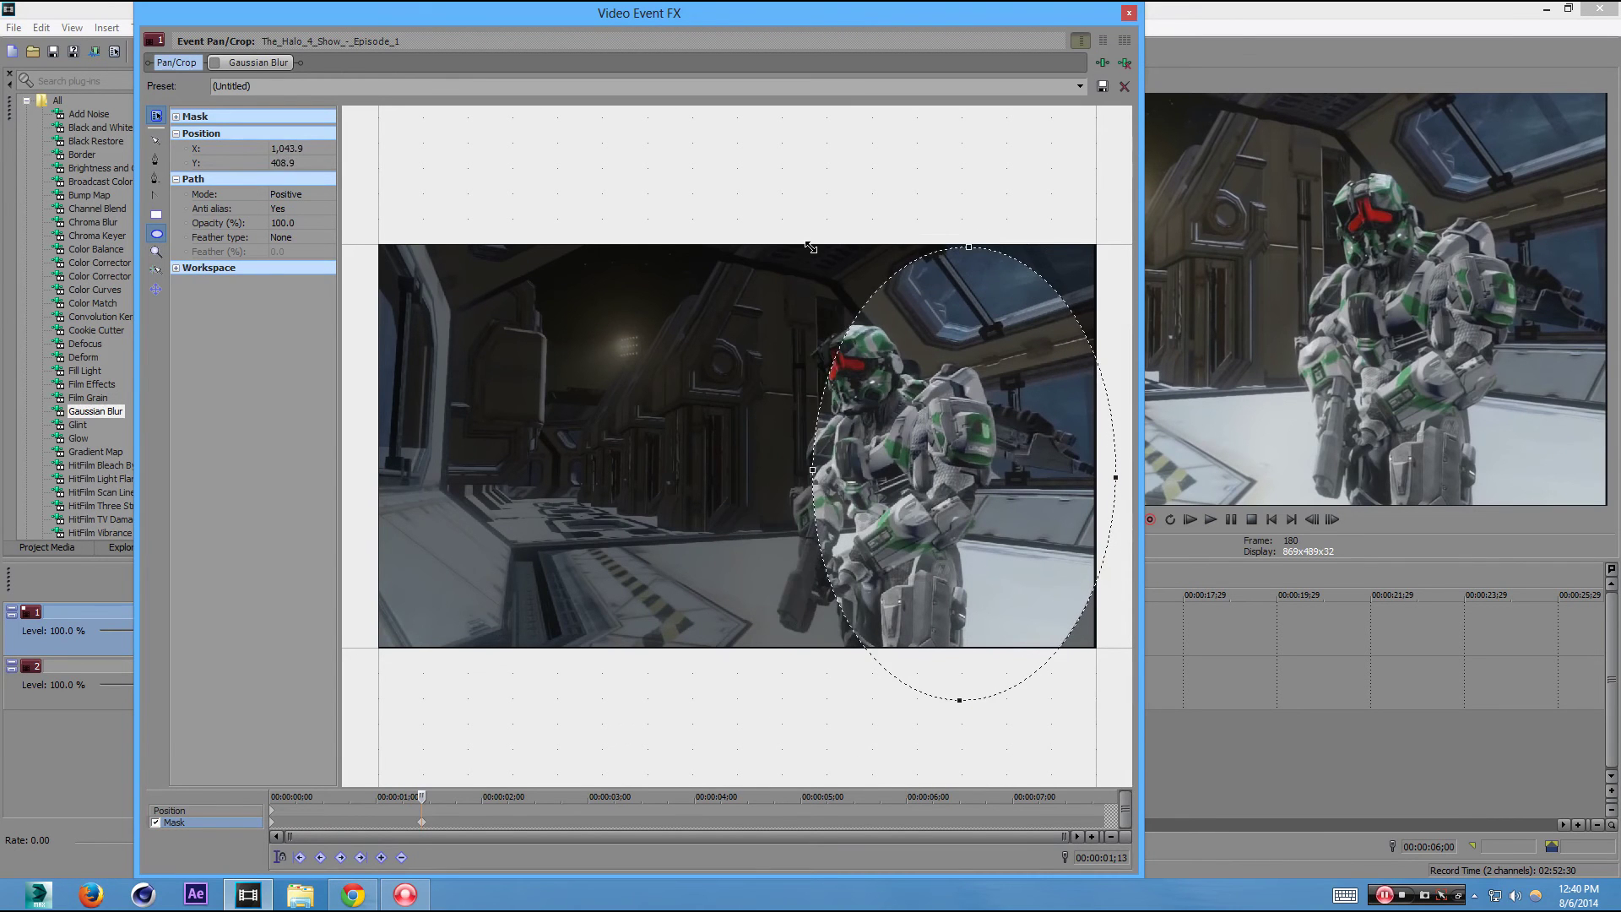
left_click_drag(892, 396, 802, 450)
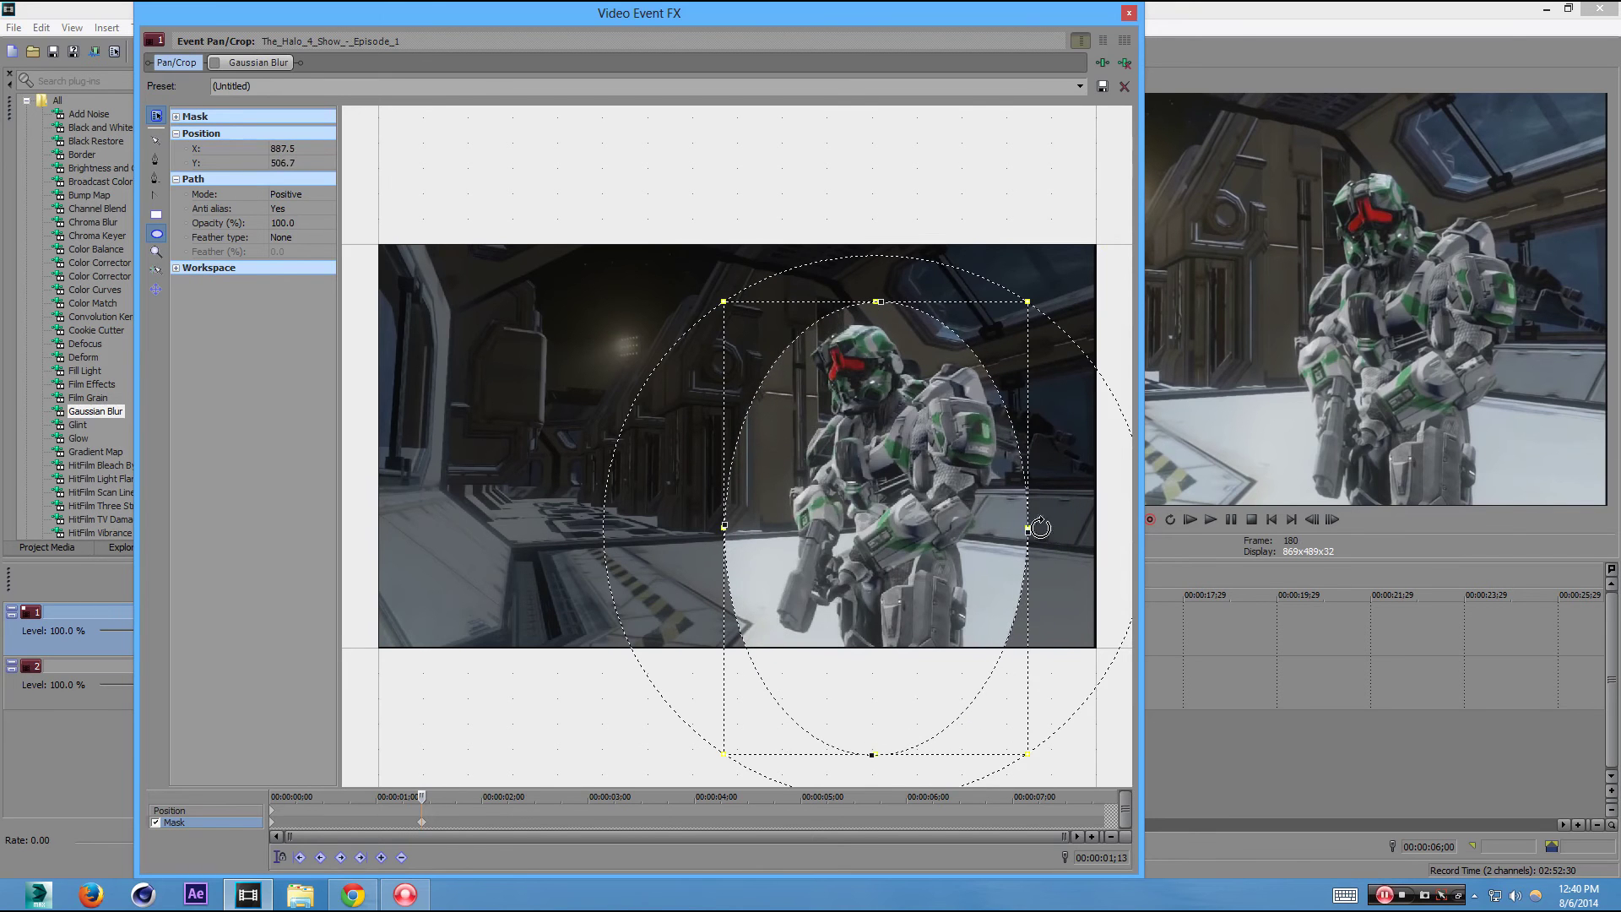
left_click_drag(1028, 528, 1142, 547)
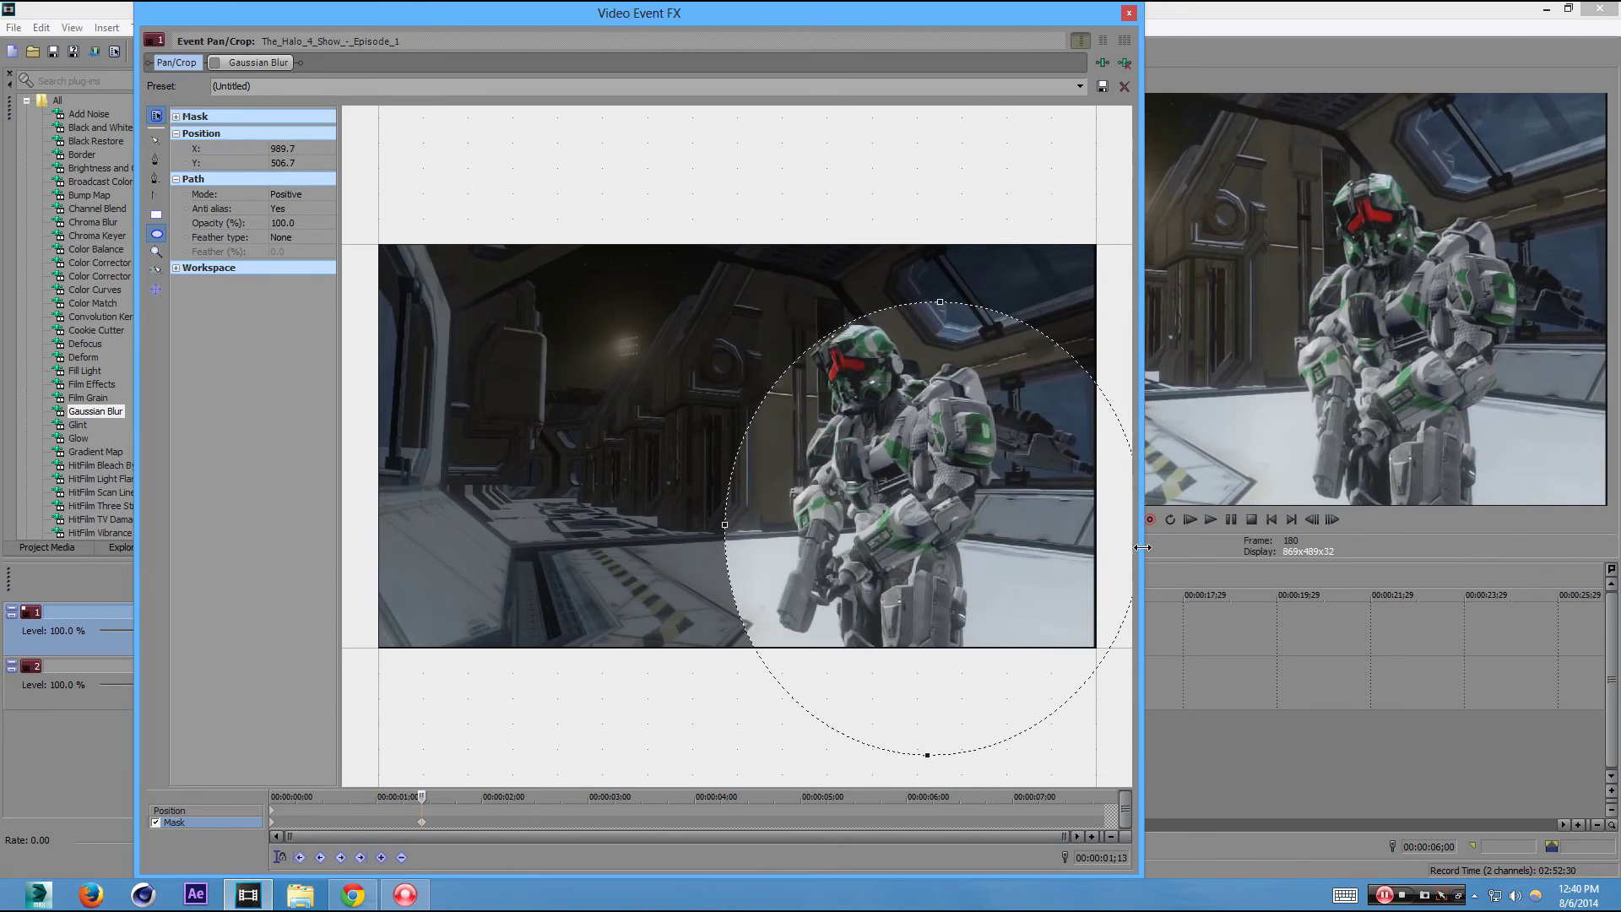
mouse_move(893, 389)
left_mouse_down()
mouse_move(868, 358)
mouse_move(881, 362)
left_mouse_up()
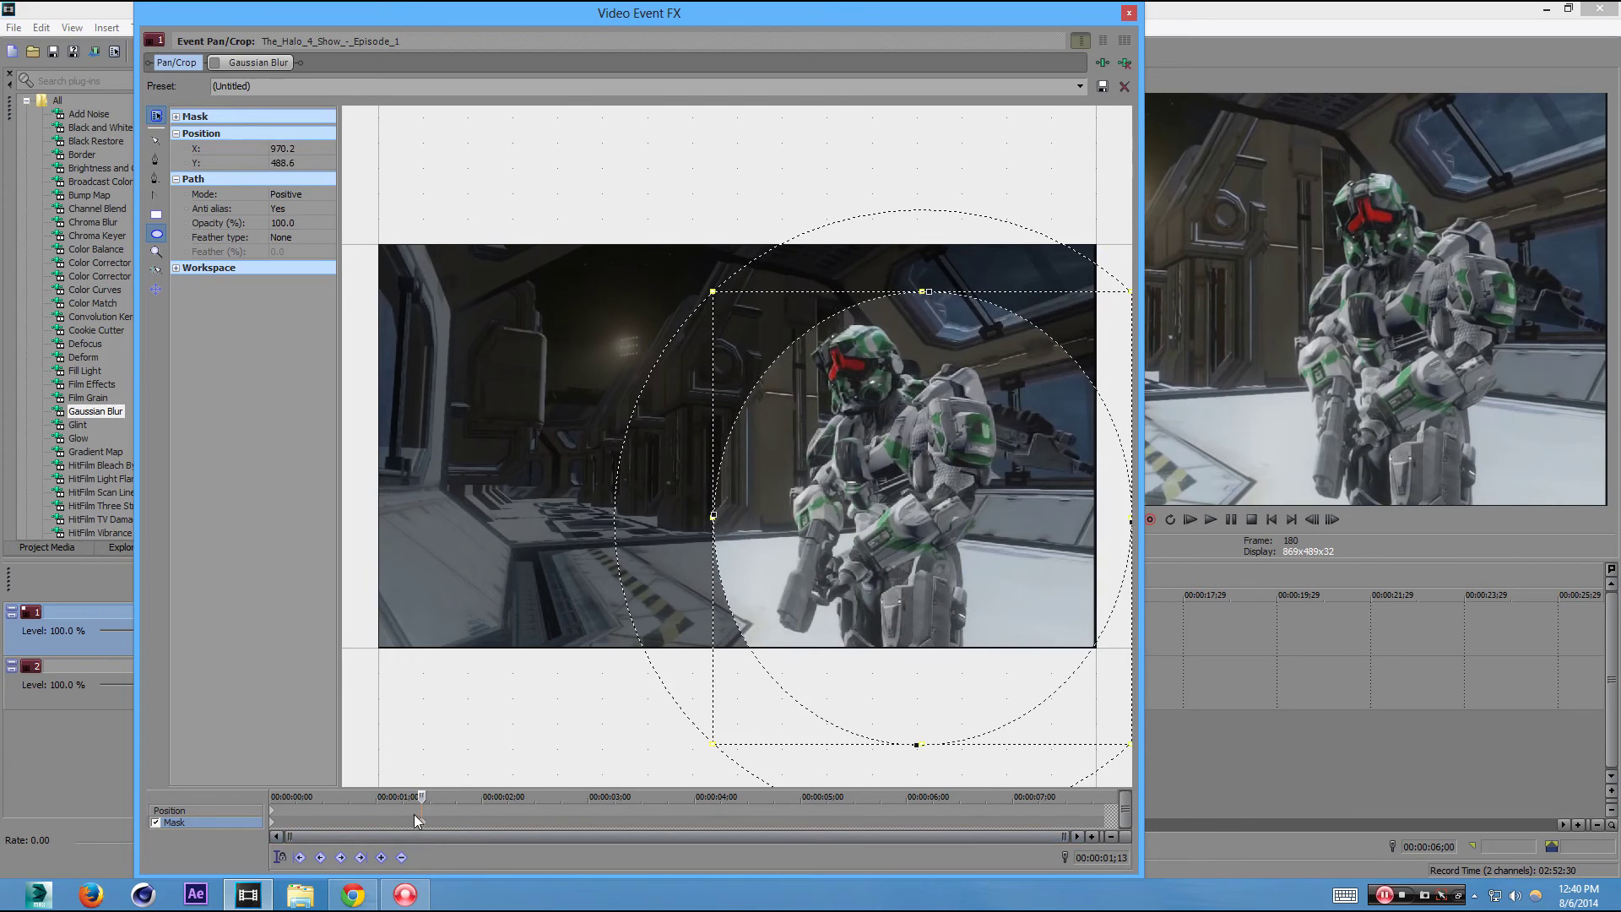
Step: Remove the stray mask keyframe so the oval stays centred on the armored soldier (989.7, 454.8)
left_click_drag(421, 795, 272, 797)
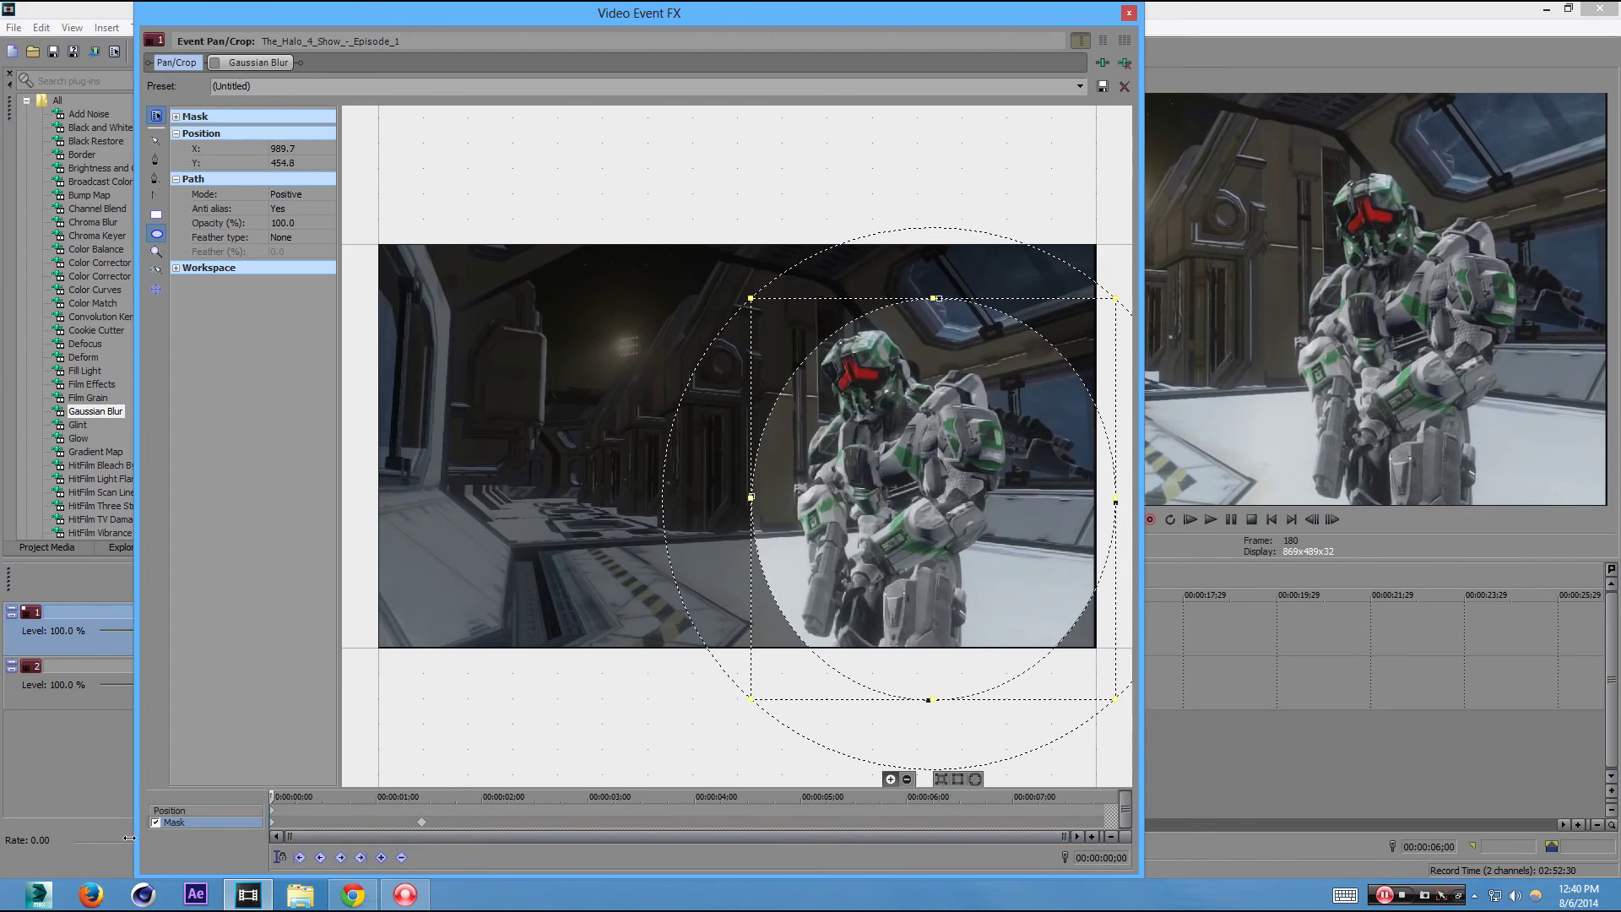
left_click_drag(248, 853, 469, 837)
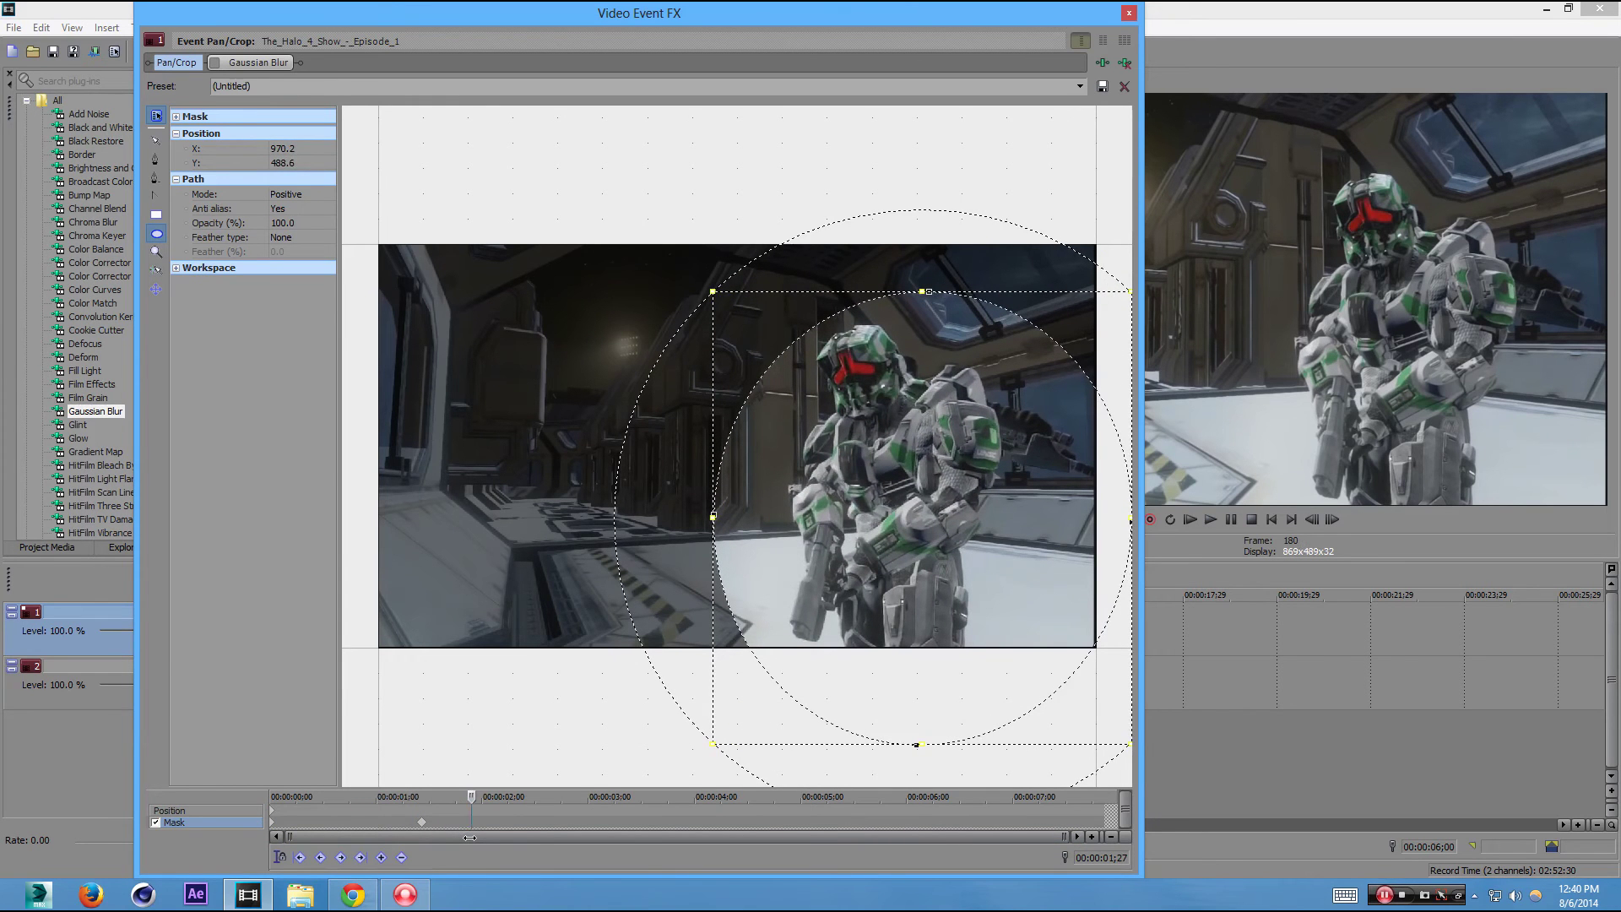
left_click_drag(469, 838, 428, 834)
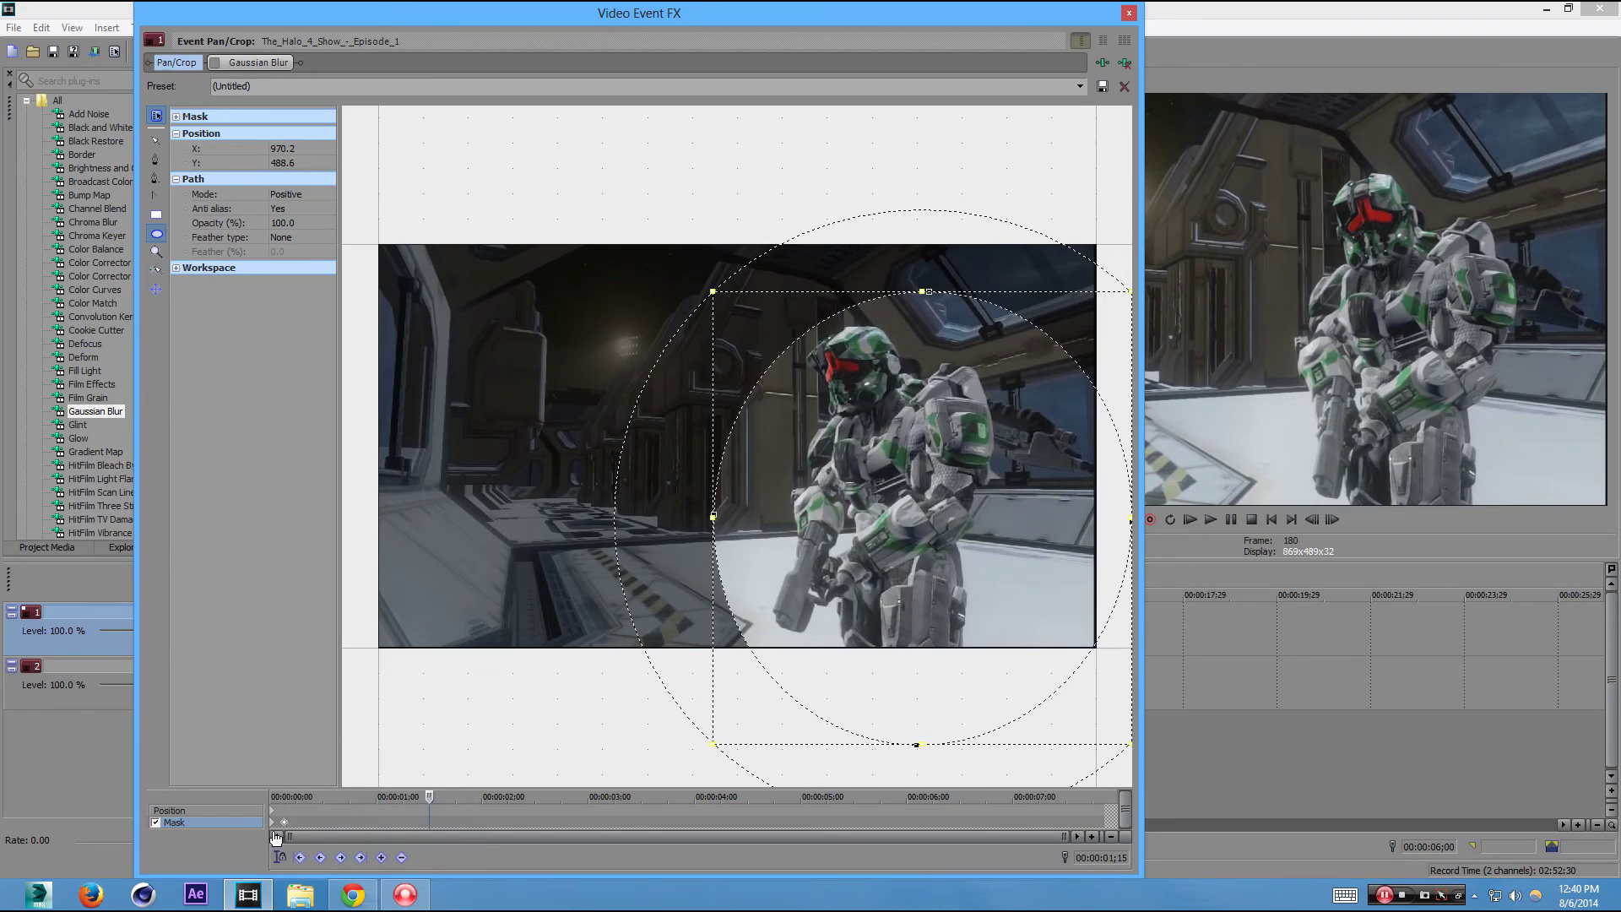
key("ctrl+z")
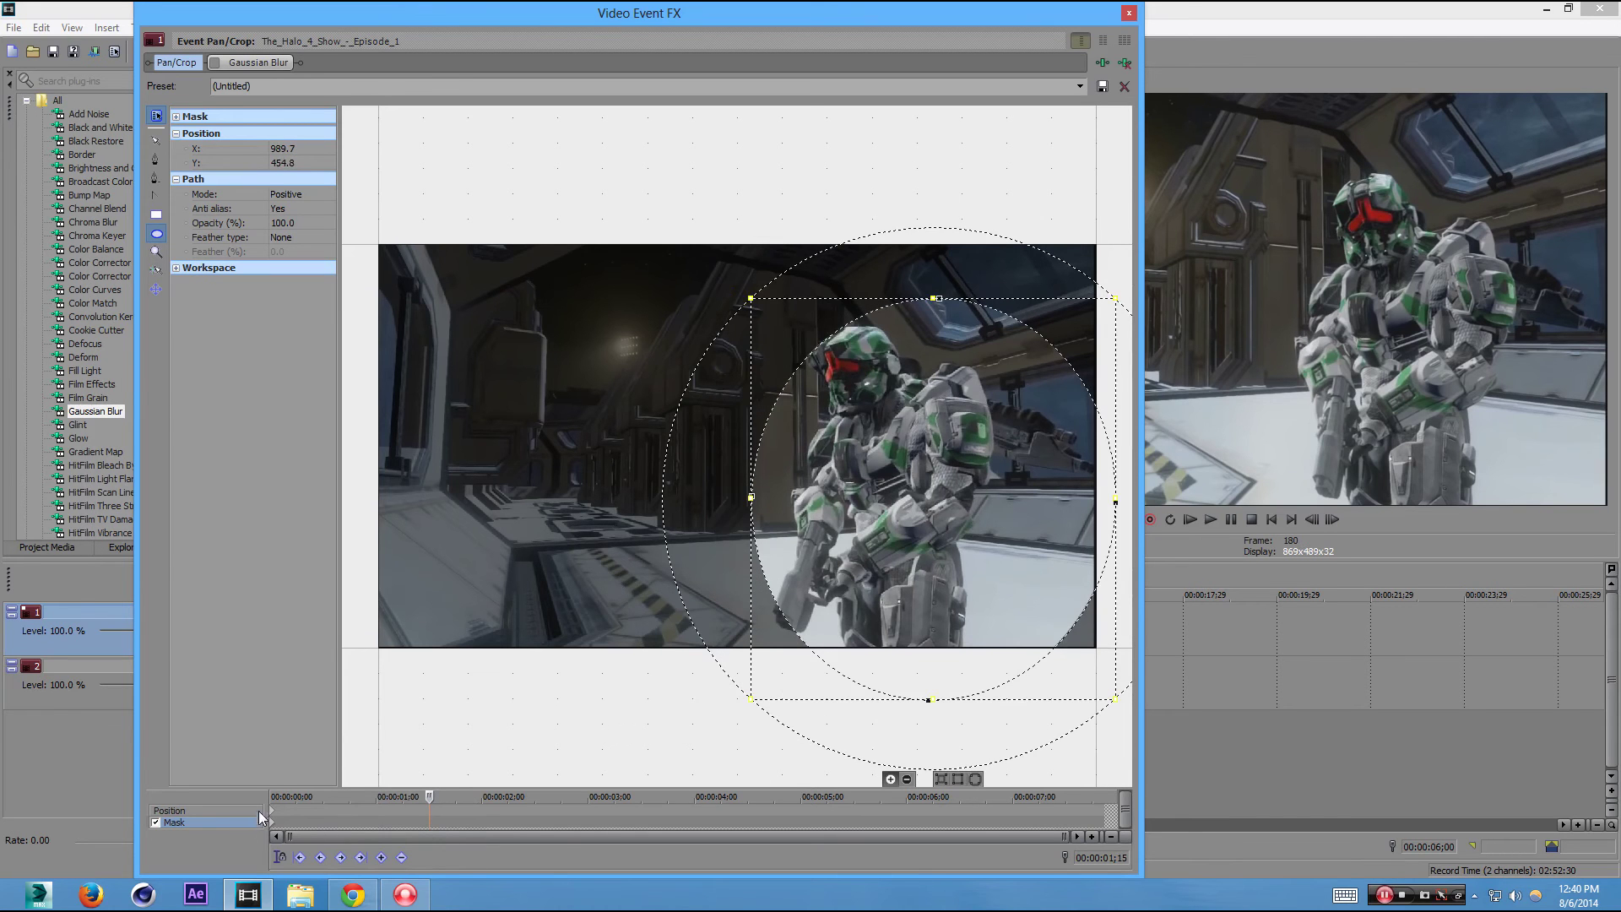
key("Home")
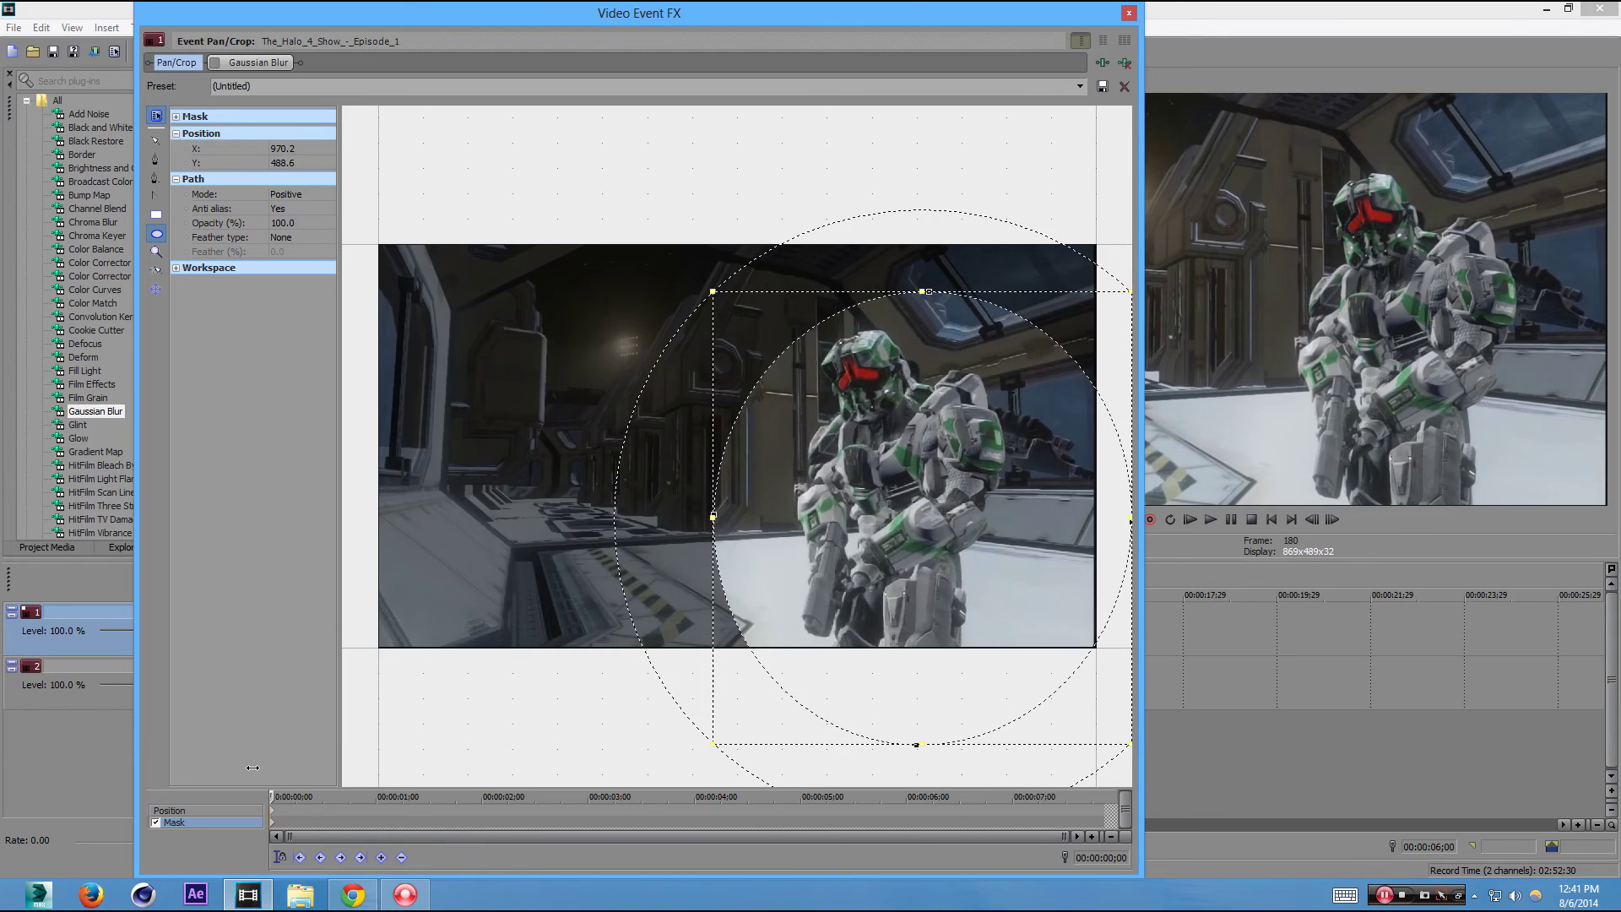
key("ctrl+z")
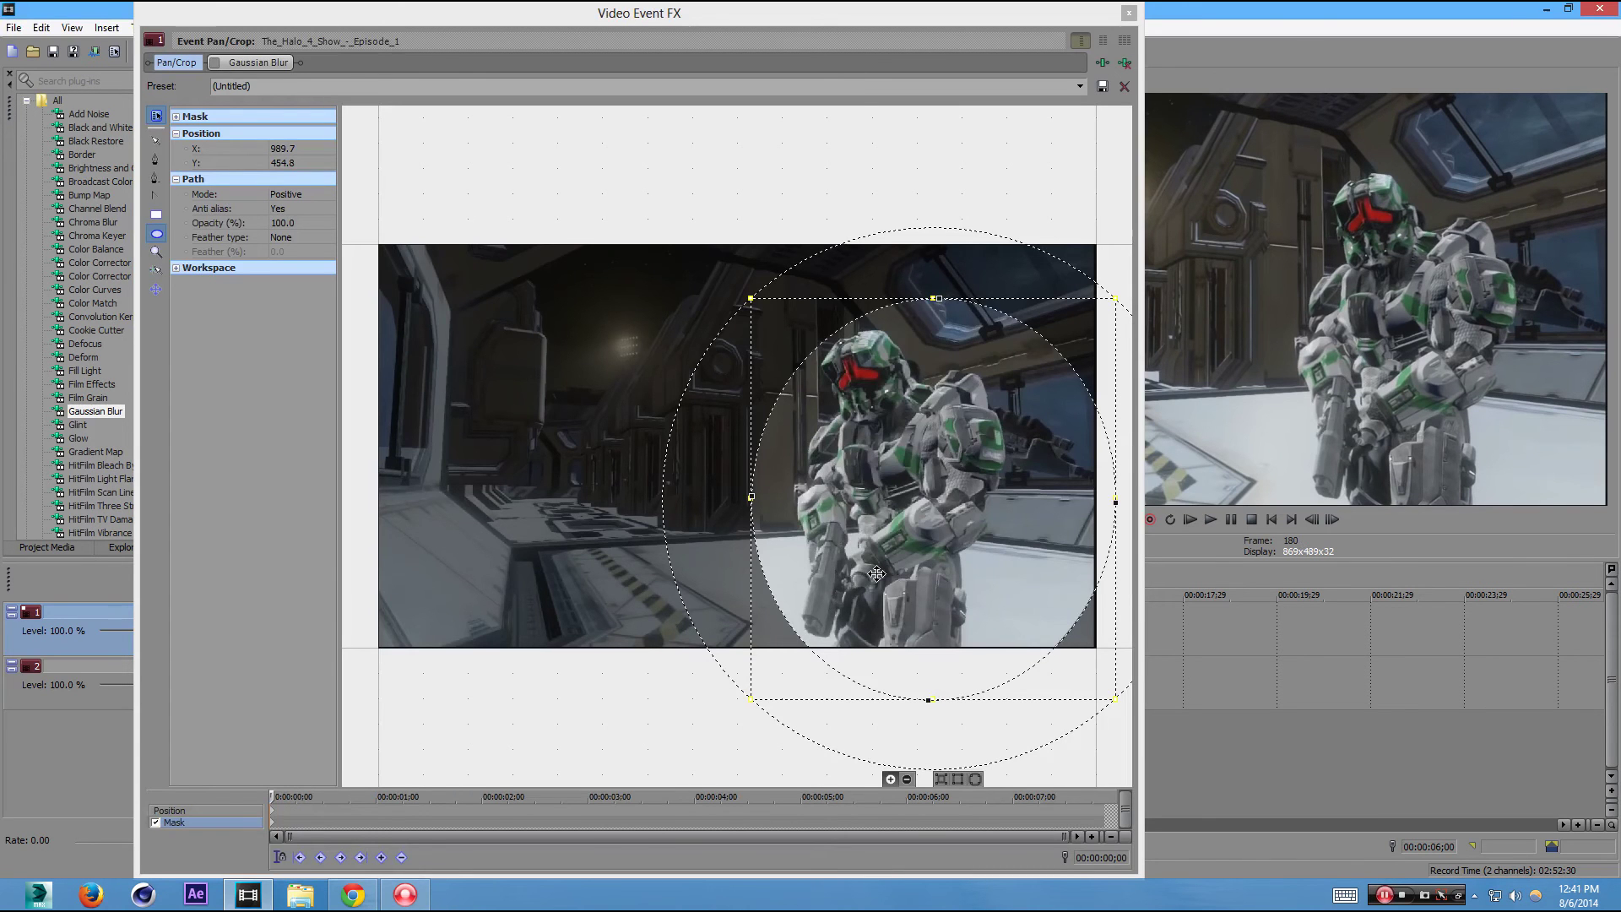
left_click_drag(292, 800, 745, 817)
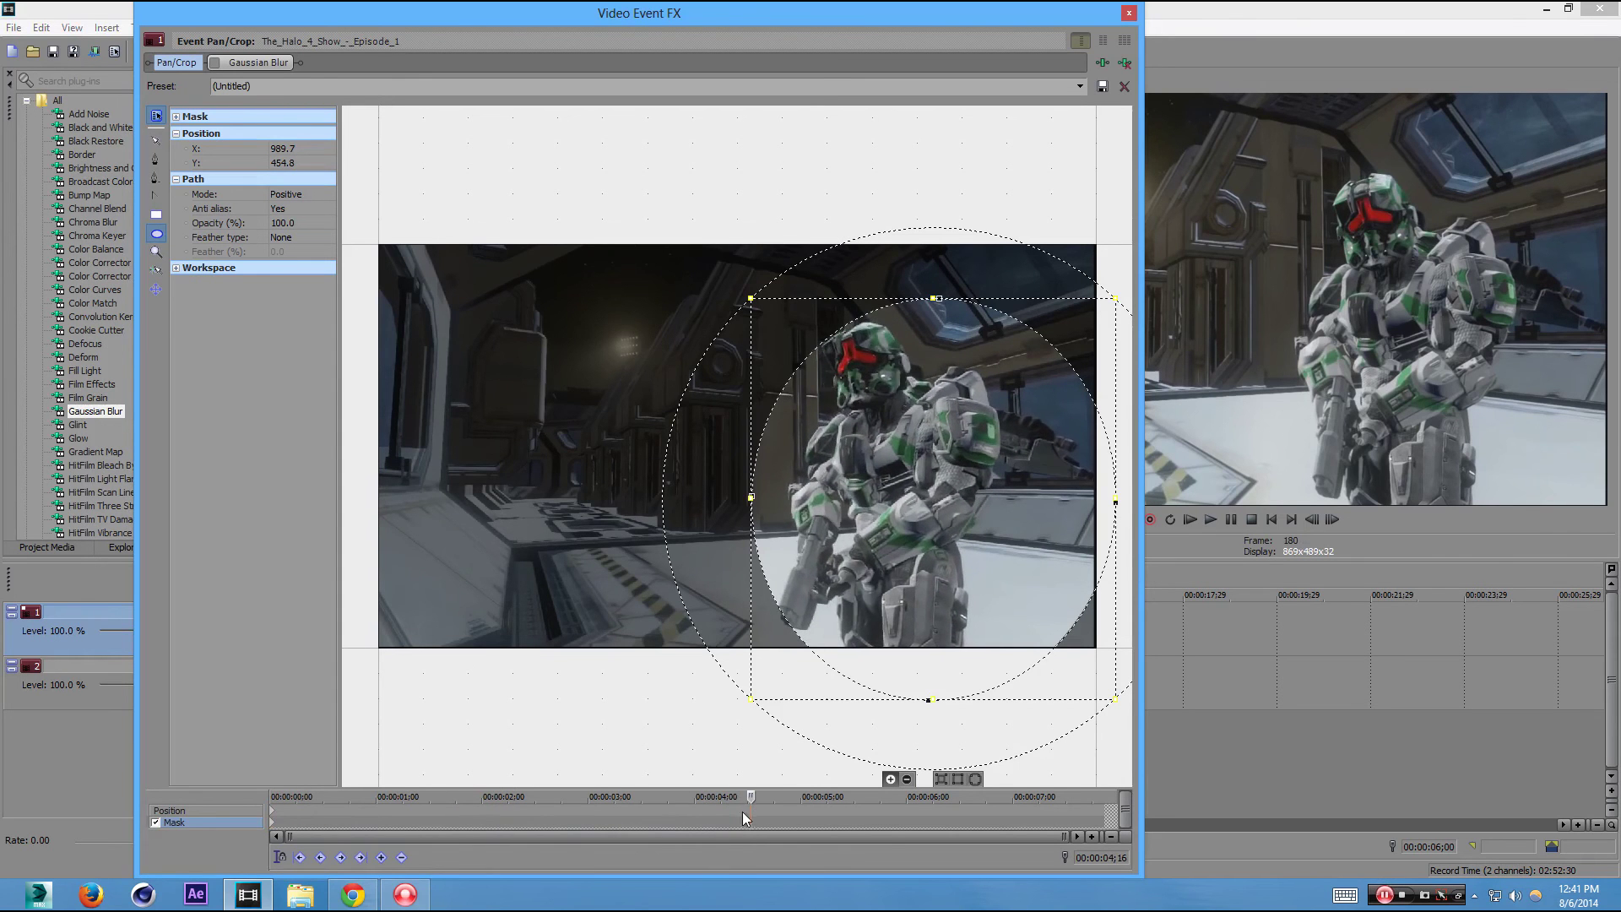
Step: Set the oval mask's feather type to Both and raise its Feather percentage
left_click(296, 237)
left_click(304, 283)
left_click(313, 250)
left_click(318, 249)
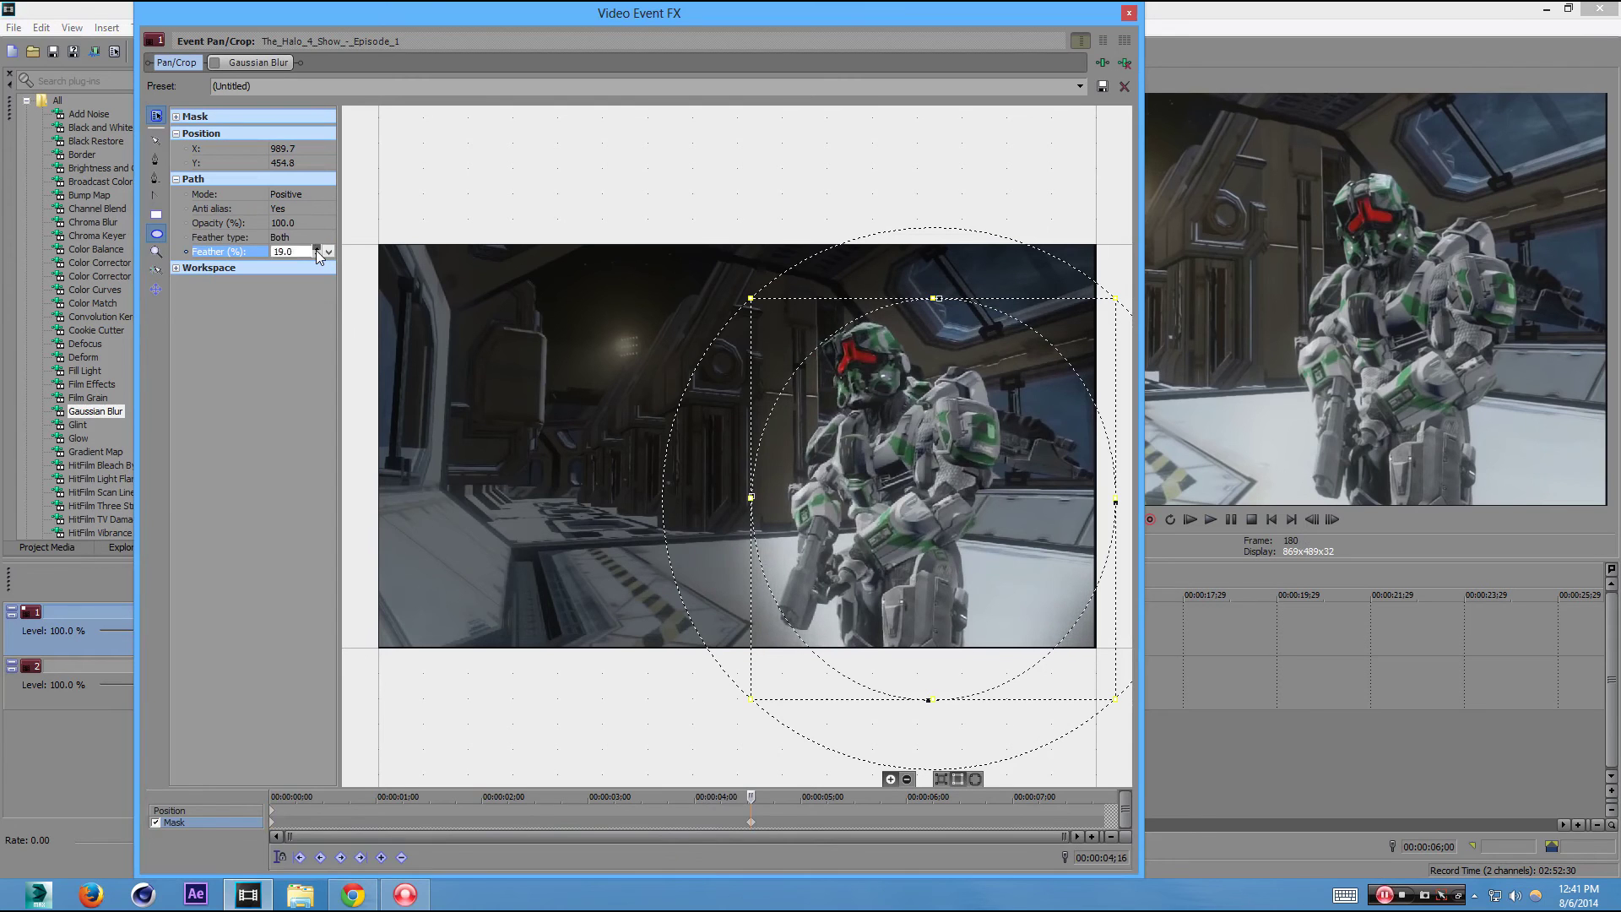
left_click(1130, 12)
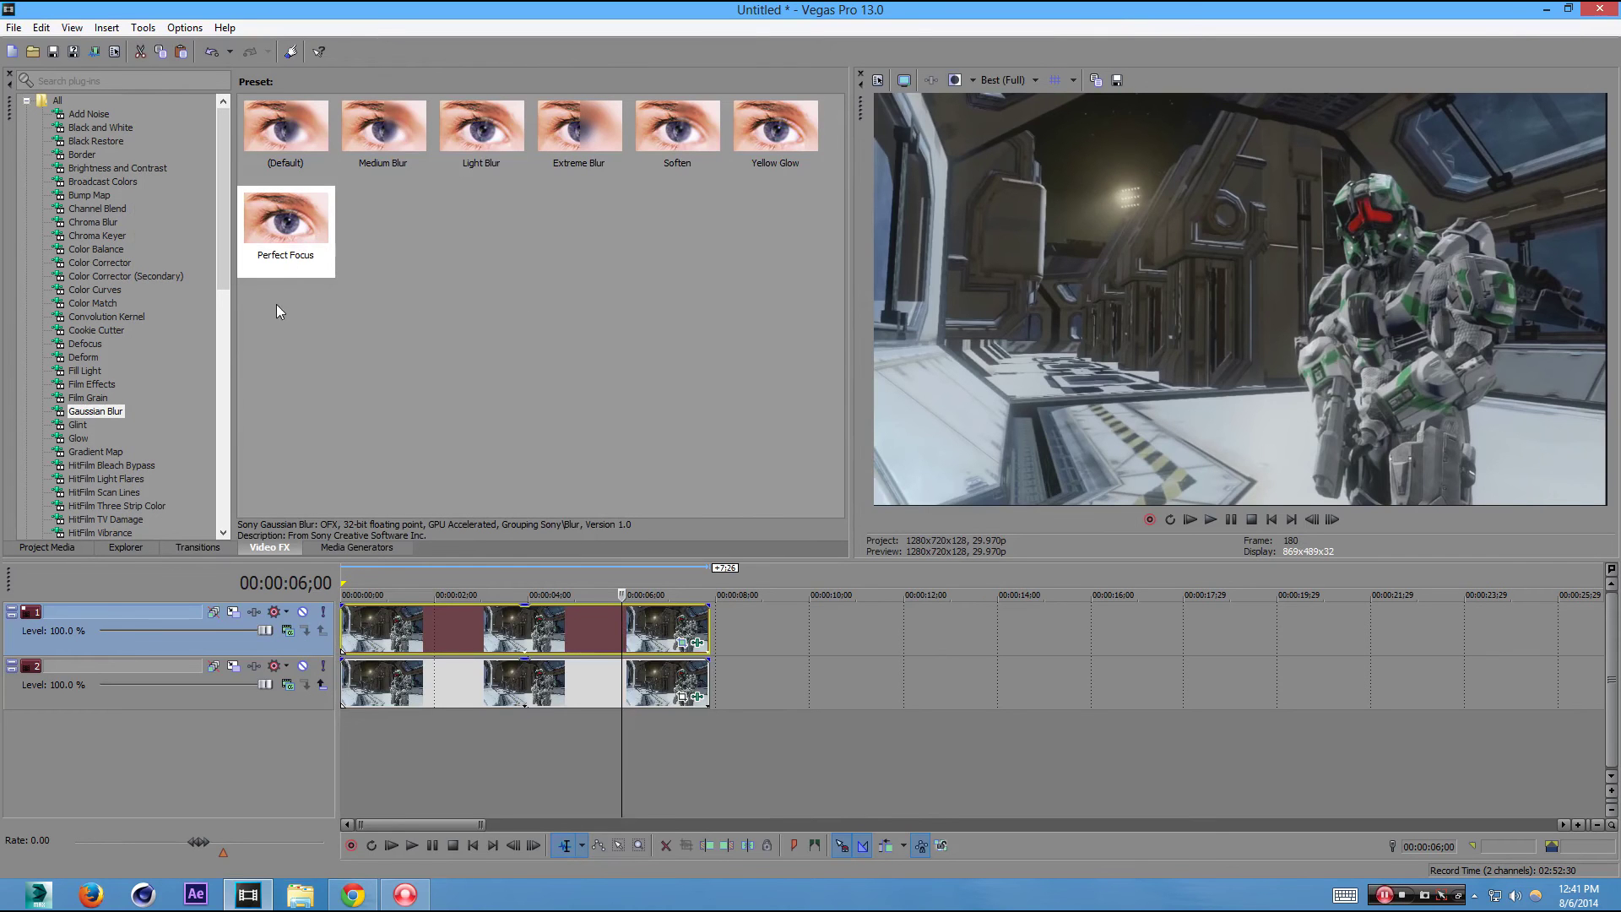
Step: Apply the Gaussian Blur 'Perfect Focus' preset to the track 2 corridor clip and preview the blurred background
left_click_drag(282, 247, 499, 670)
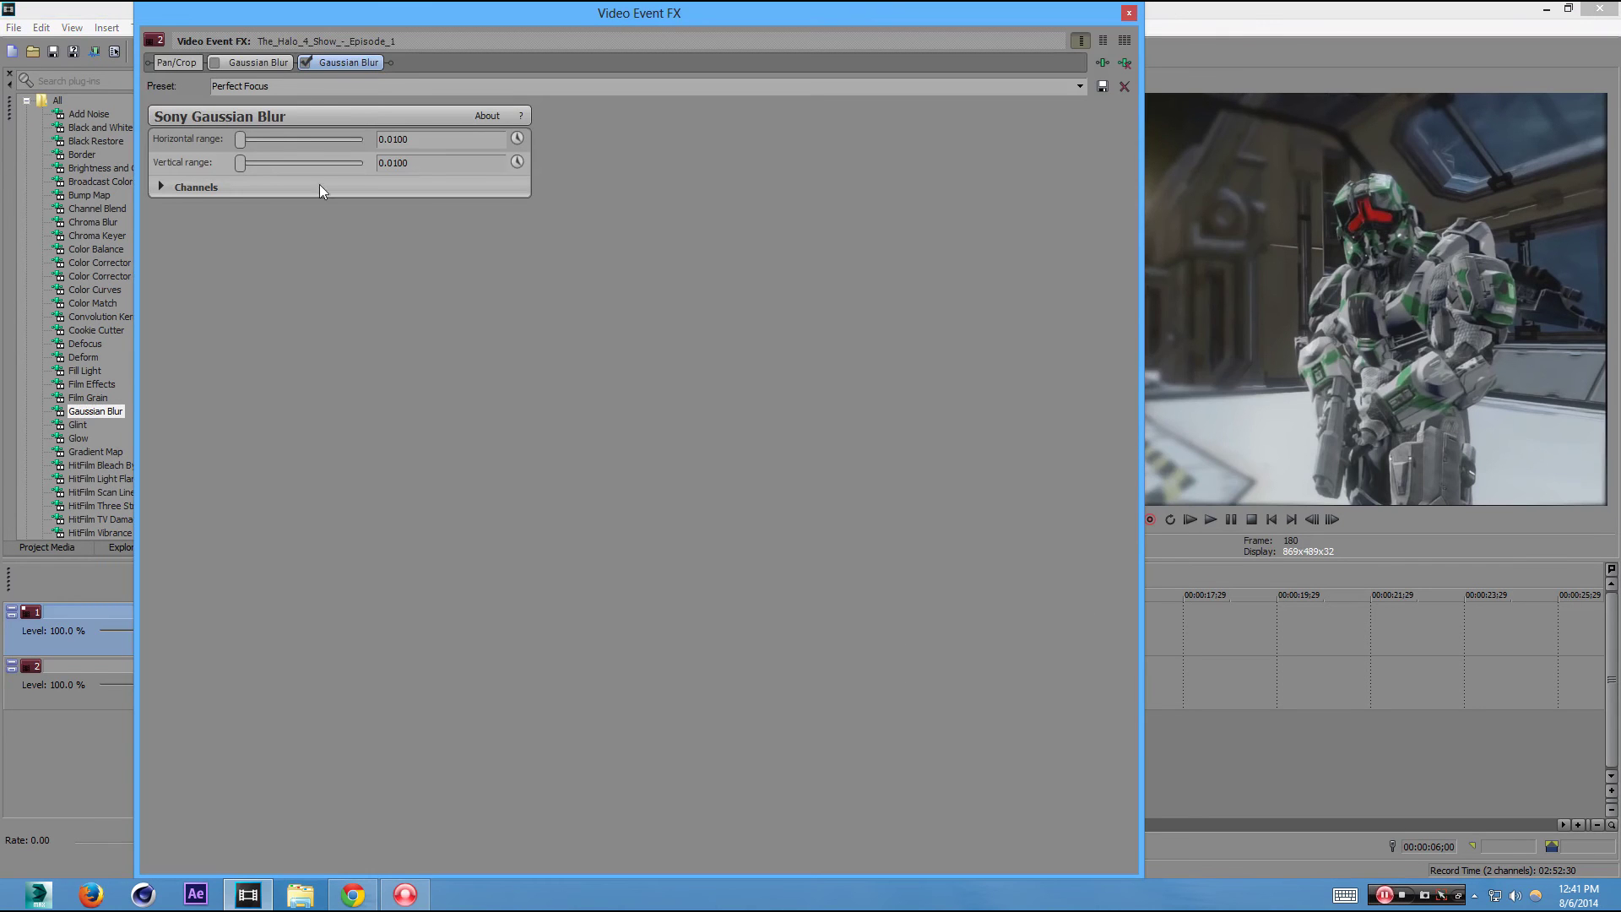
left_click(1127, 12)
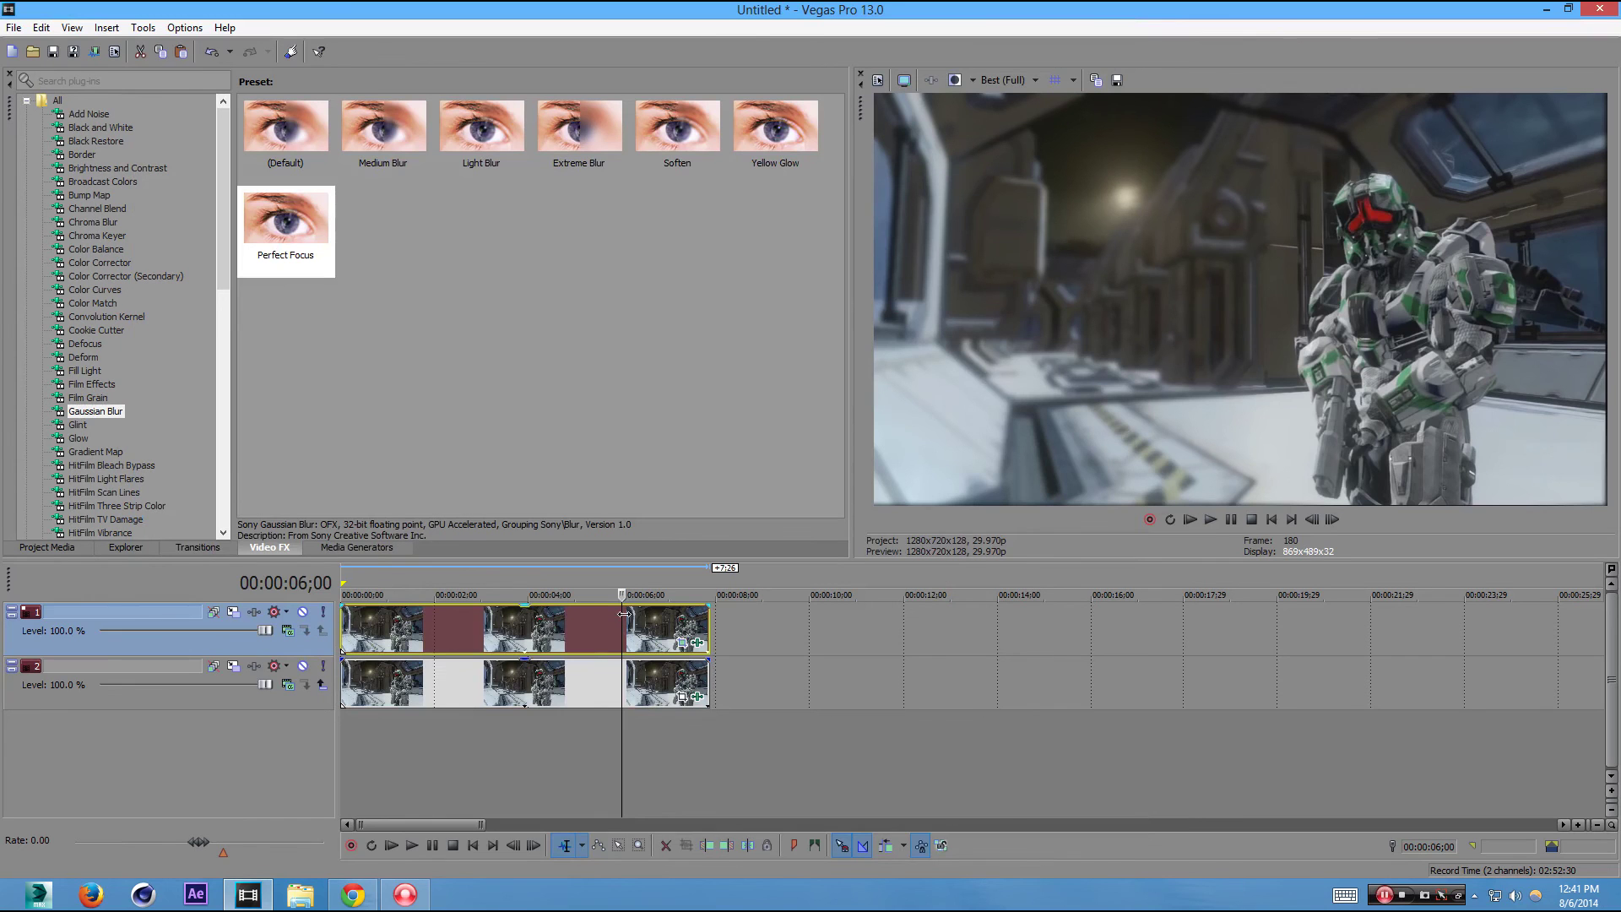
mouse_move(623, 613)
left_mouse_down()
mouse_move(390, 618)
mouse_move(636, 596)
left_mouse_up()
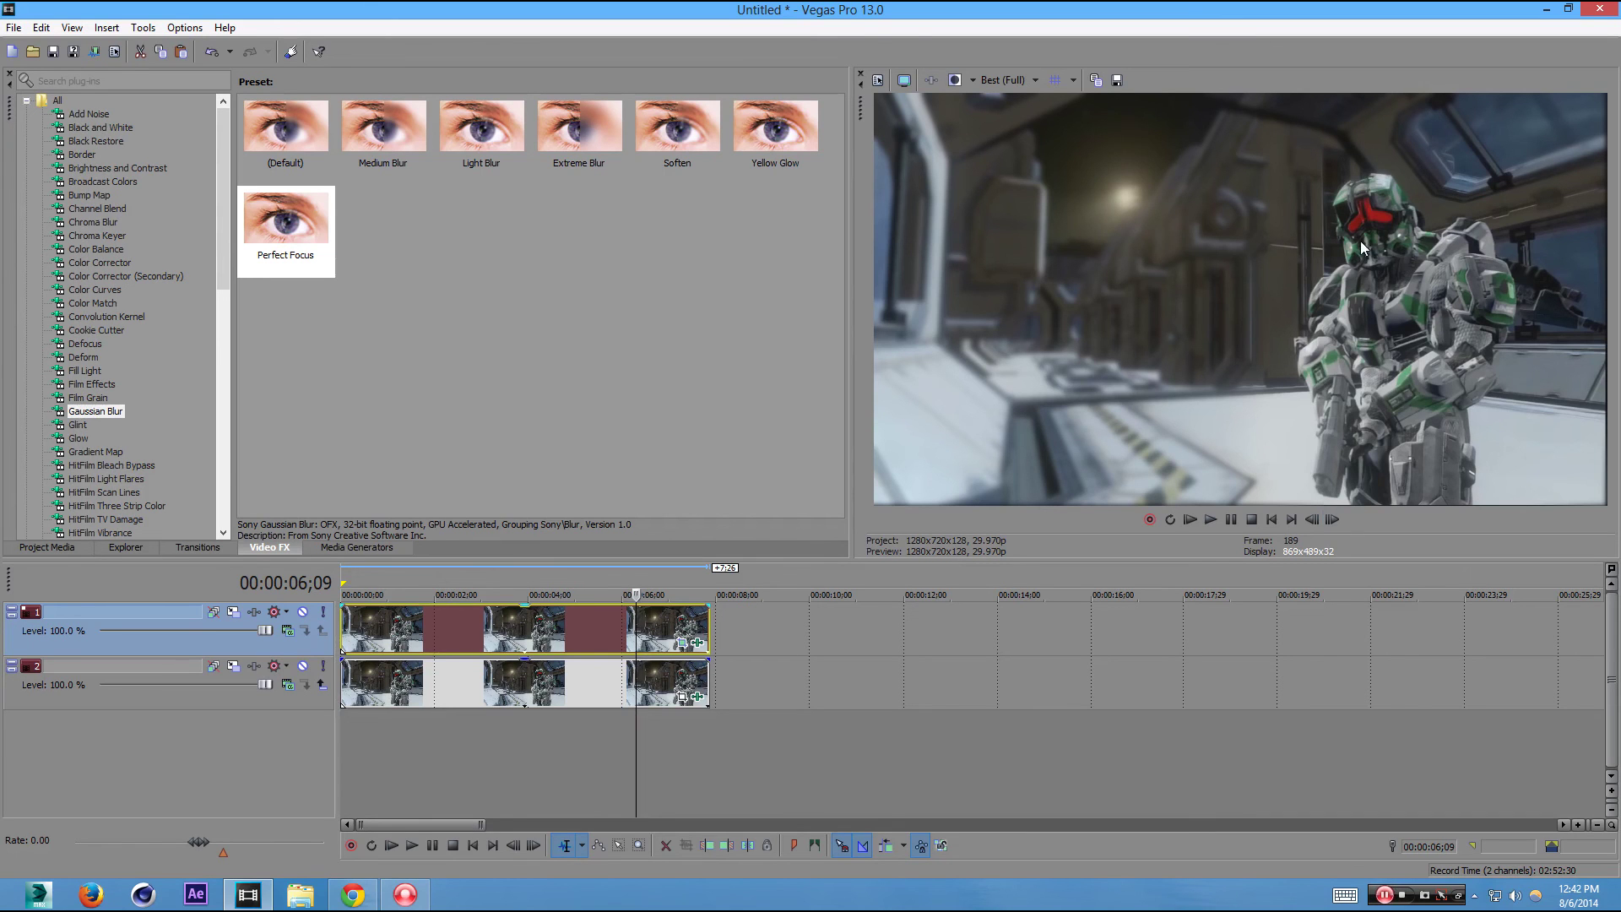
Step: Set the playhead near two seconds and briefly hide track 2 to view the masked top layer alone
left_click(436, 642)
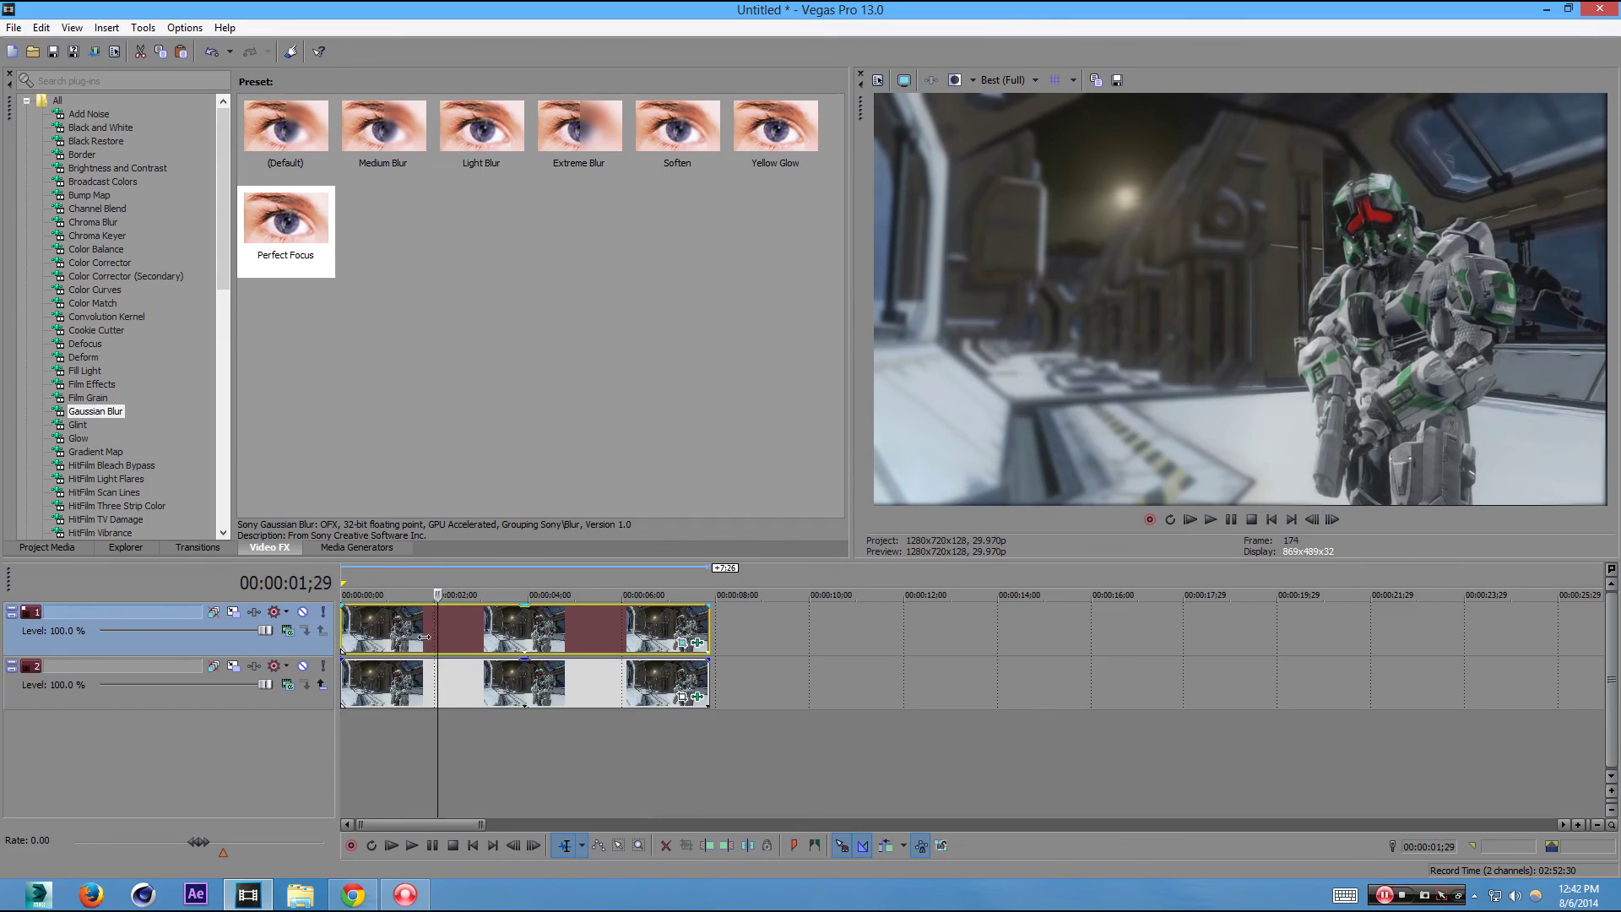
left_click(413, 642)
left_click(449, 649)
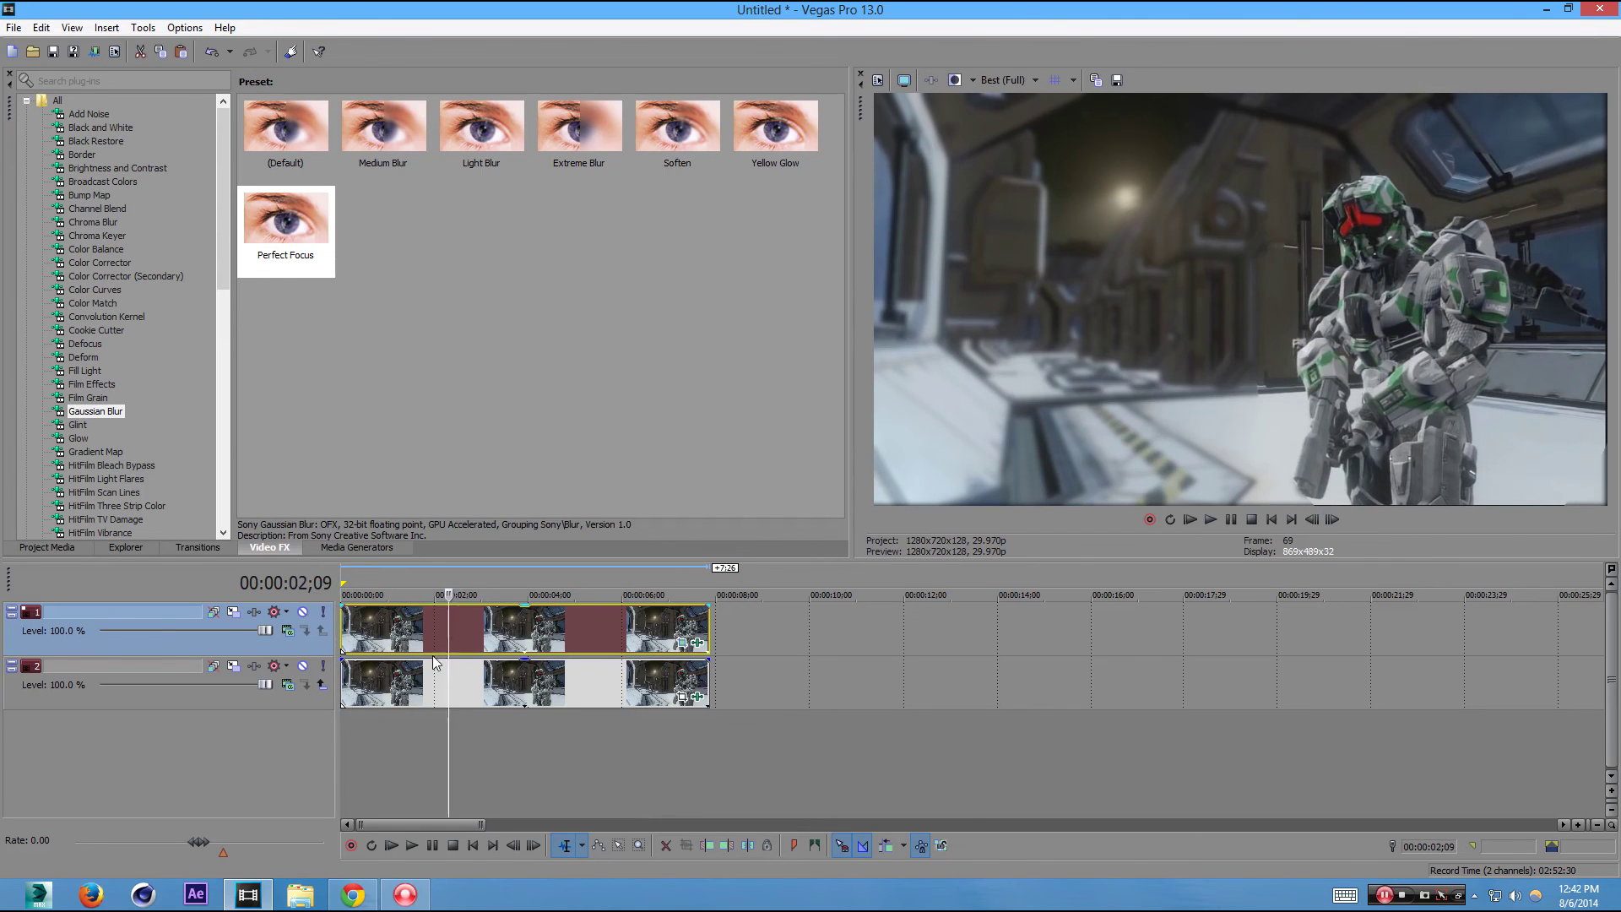
left_click(303, 666)
left_click(303, 667)
Step: Copy the track 2 clip into a new empty video track placed at the bottom
right_click(434, 670)
left_click(476, 266)
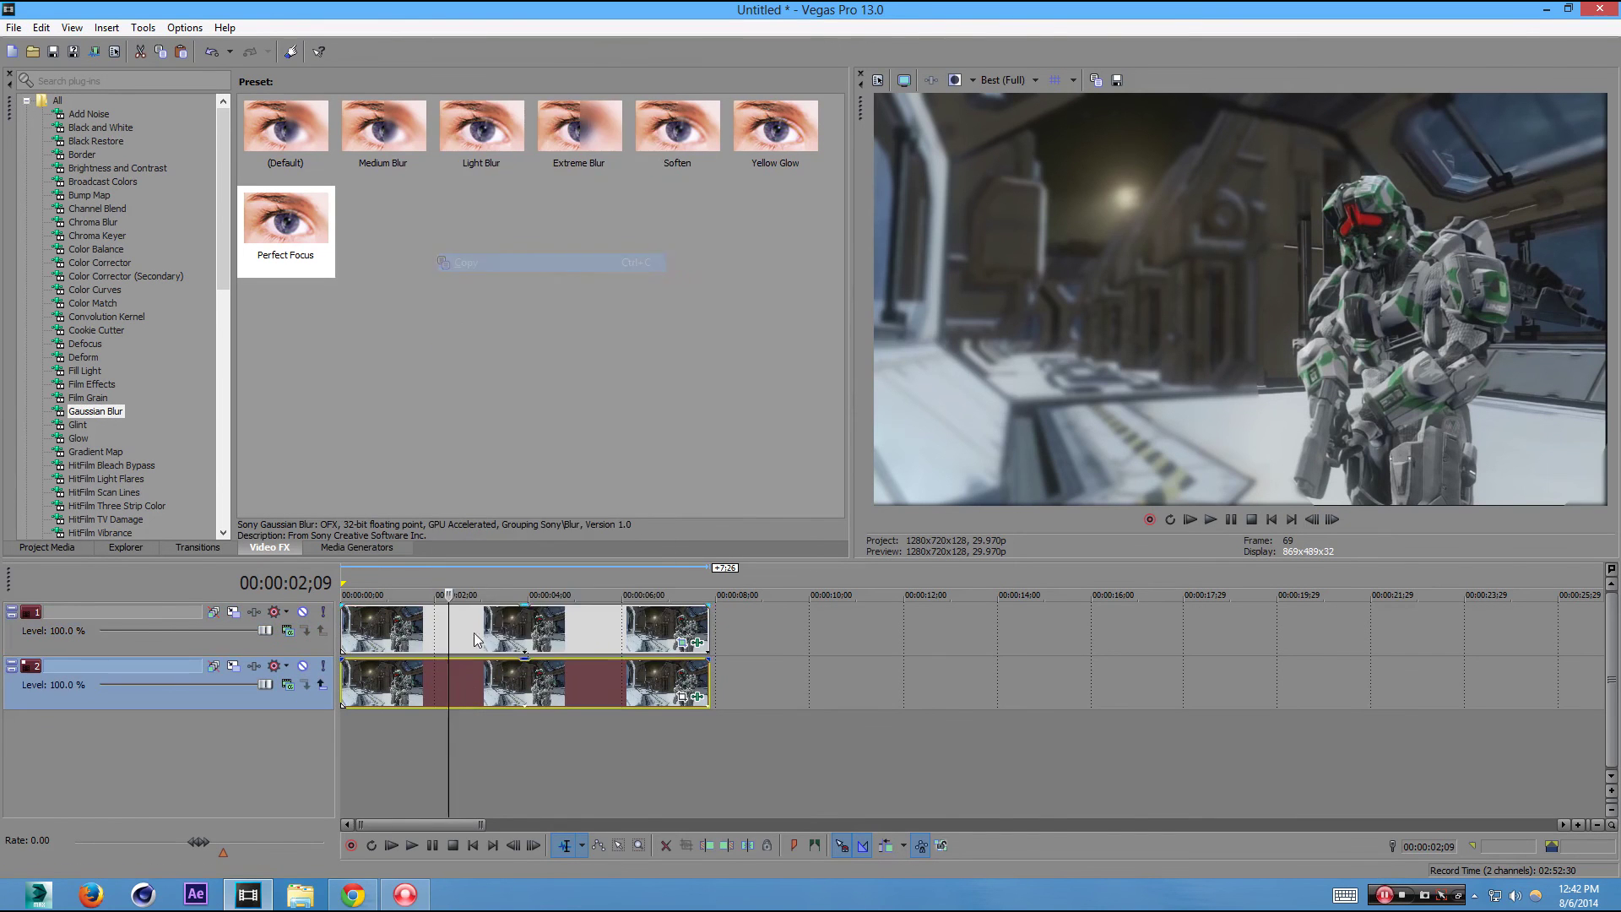
key("ctrl+Home")
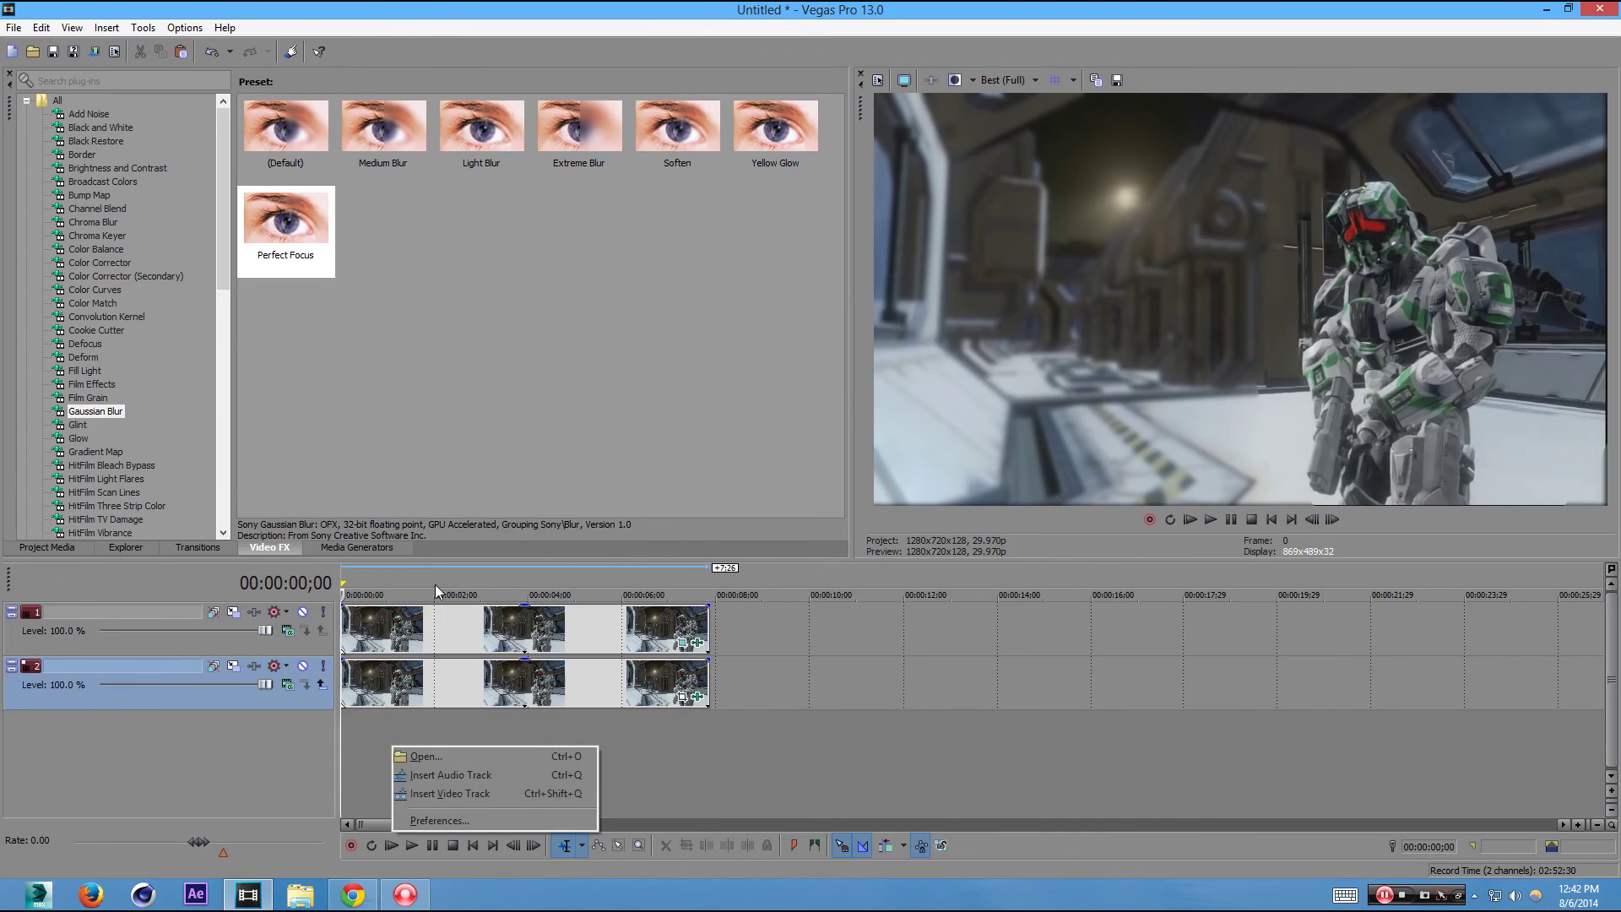
left_click(475, 792)
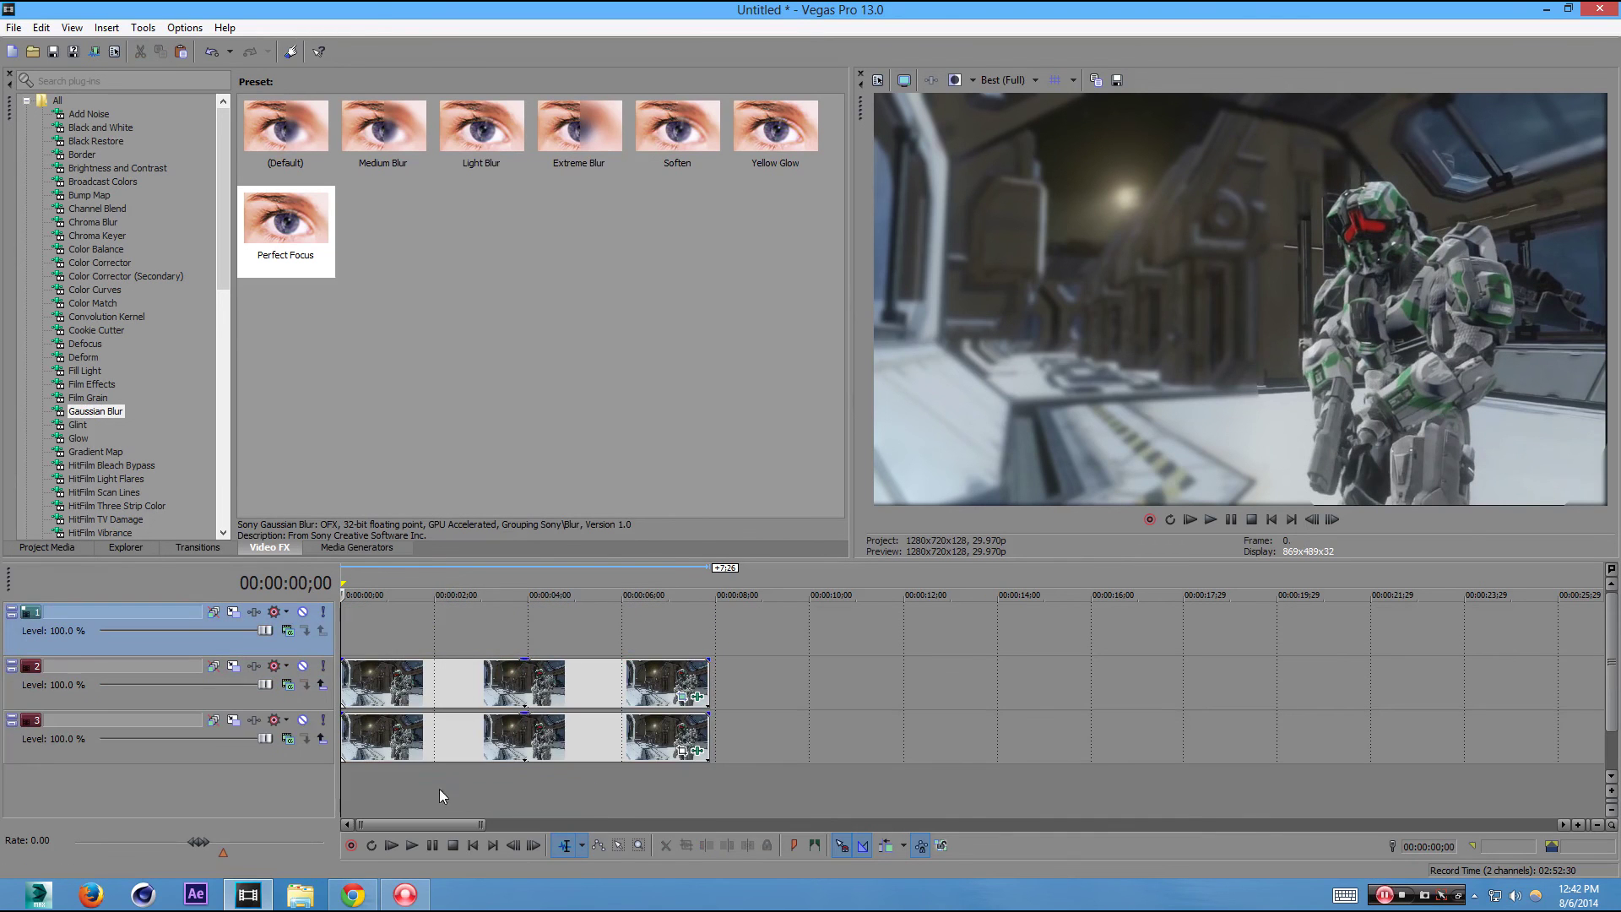
left_click_drag(287, 650, 304, 793)
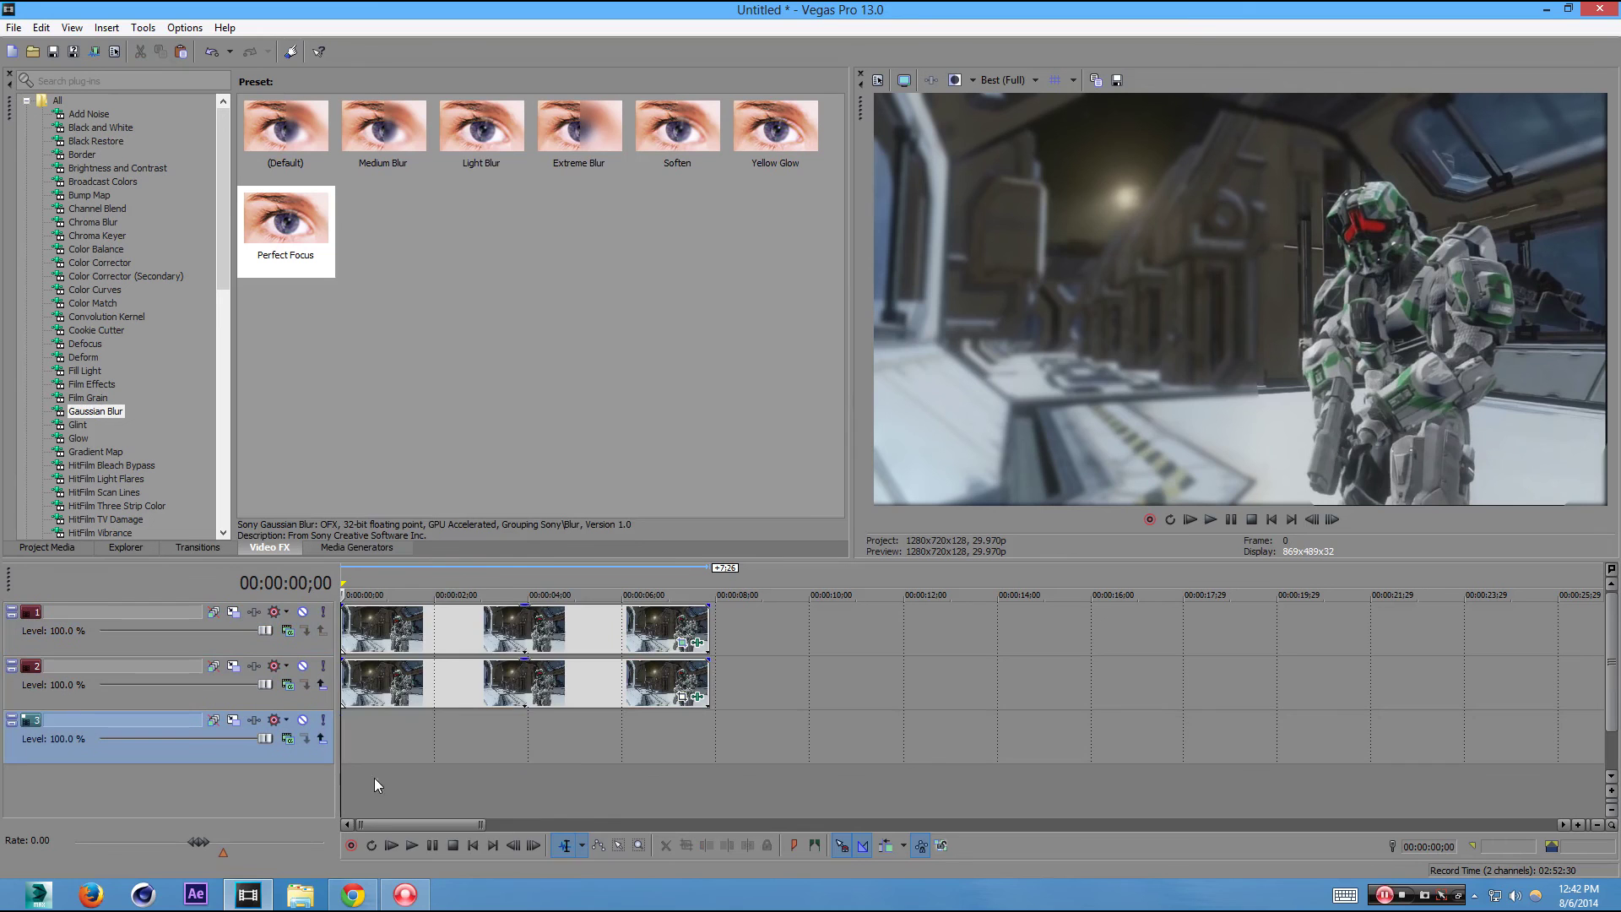
right_click(374, 779)
right_click(346, 734)
left_click(419, 440)
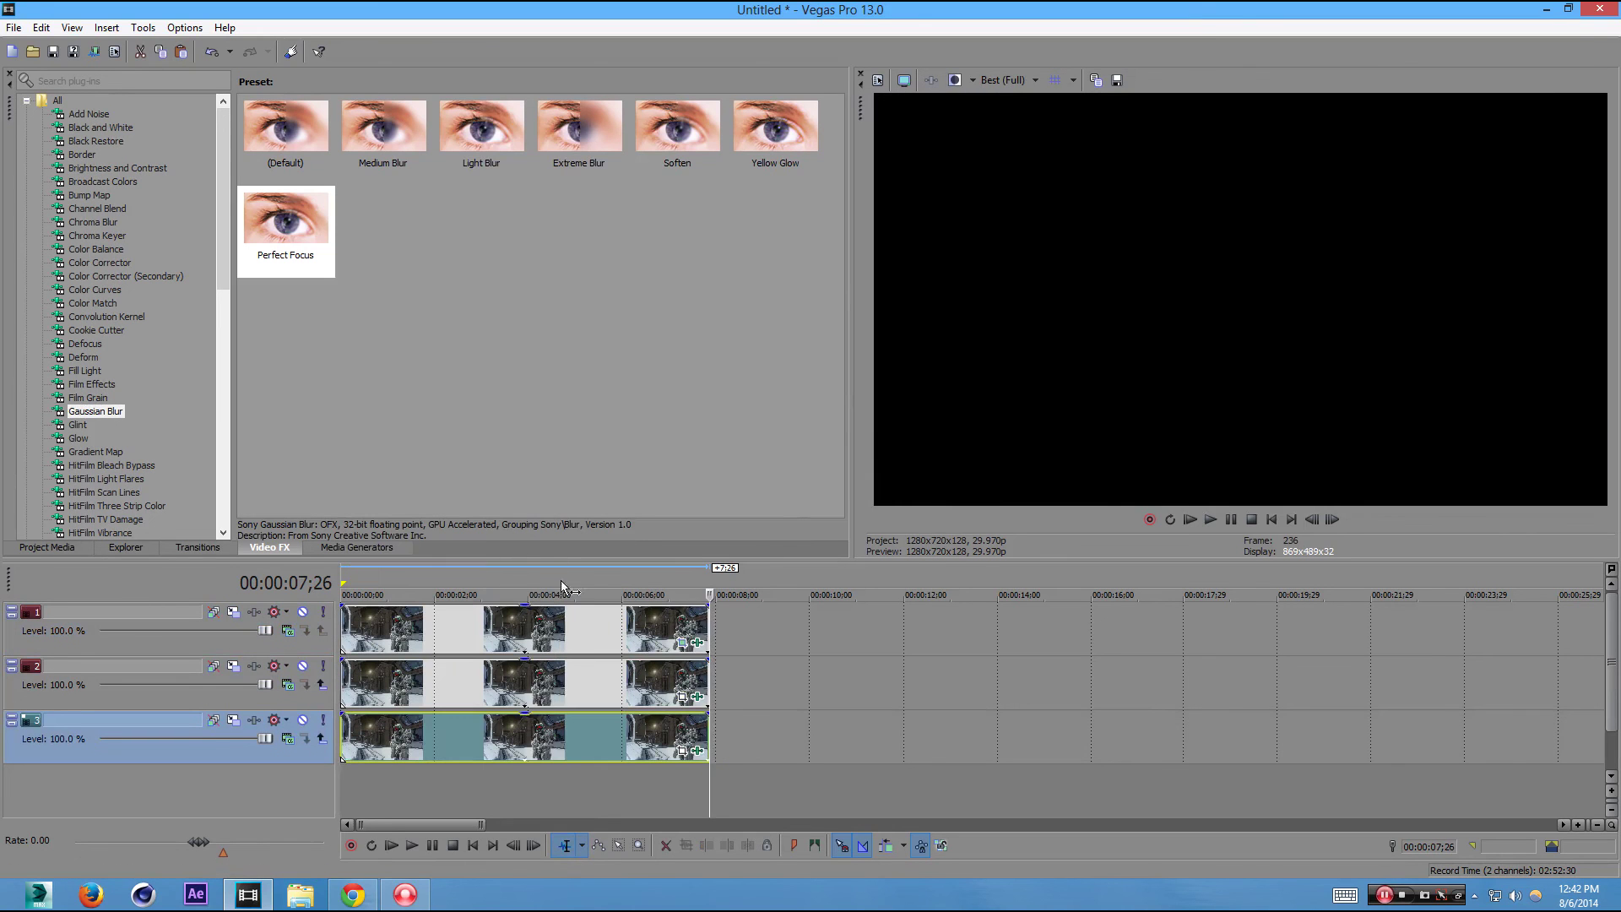
Step: Check the Video Event FX applied to the pasted clip on the bottom track
left_click(507, 586)
right_click(546, 742)
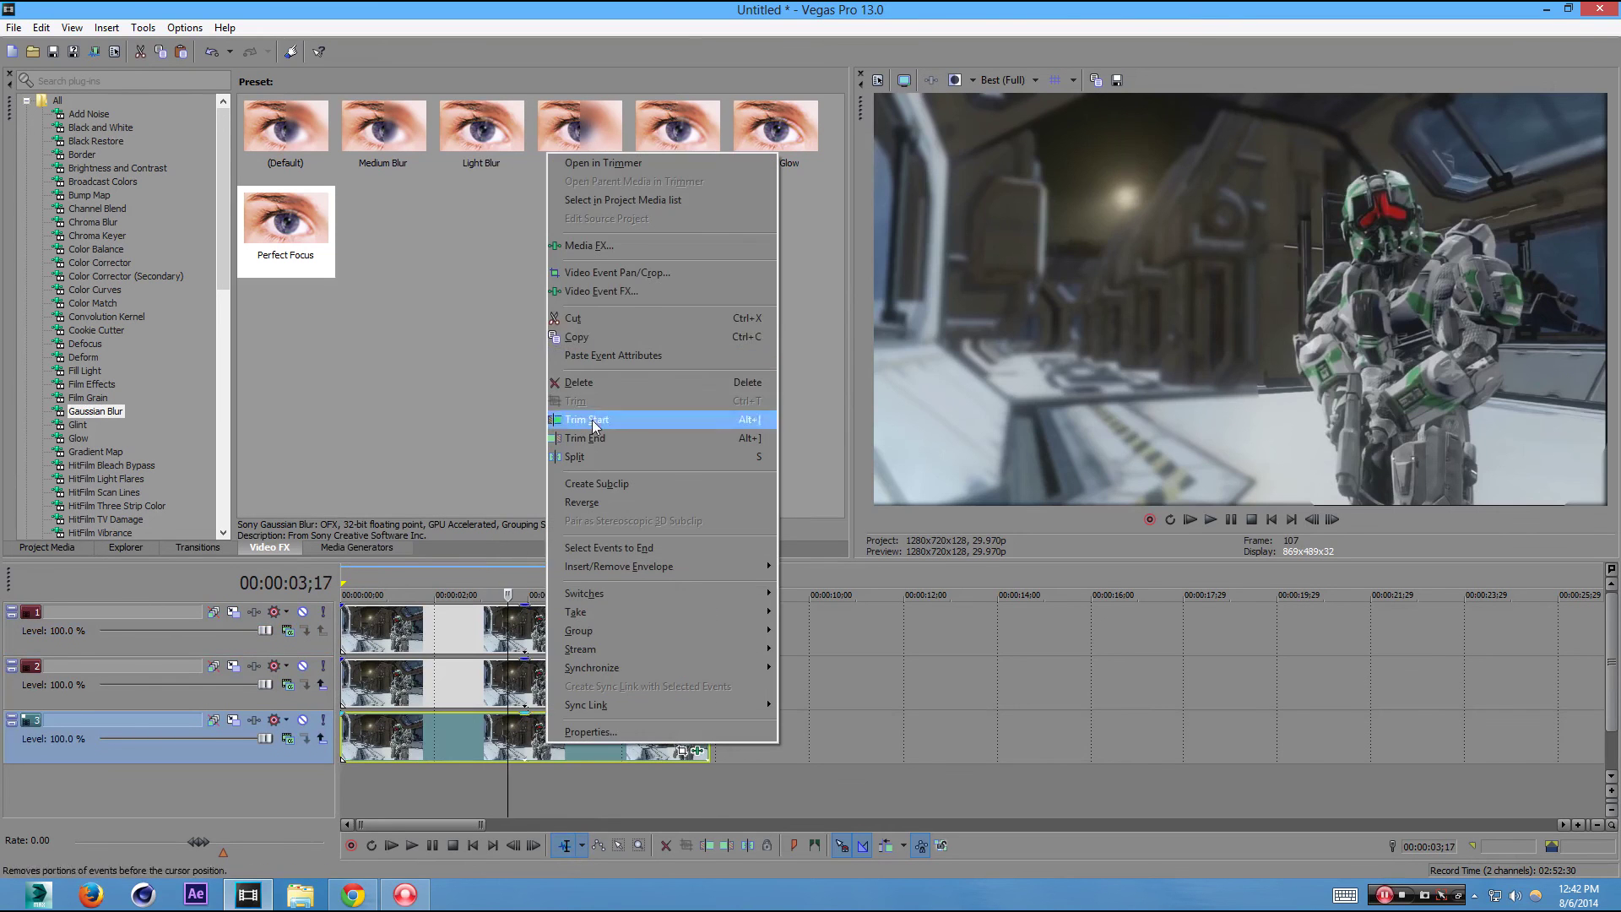
left_click(627, 291)
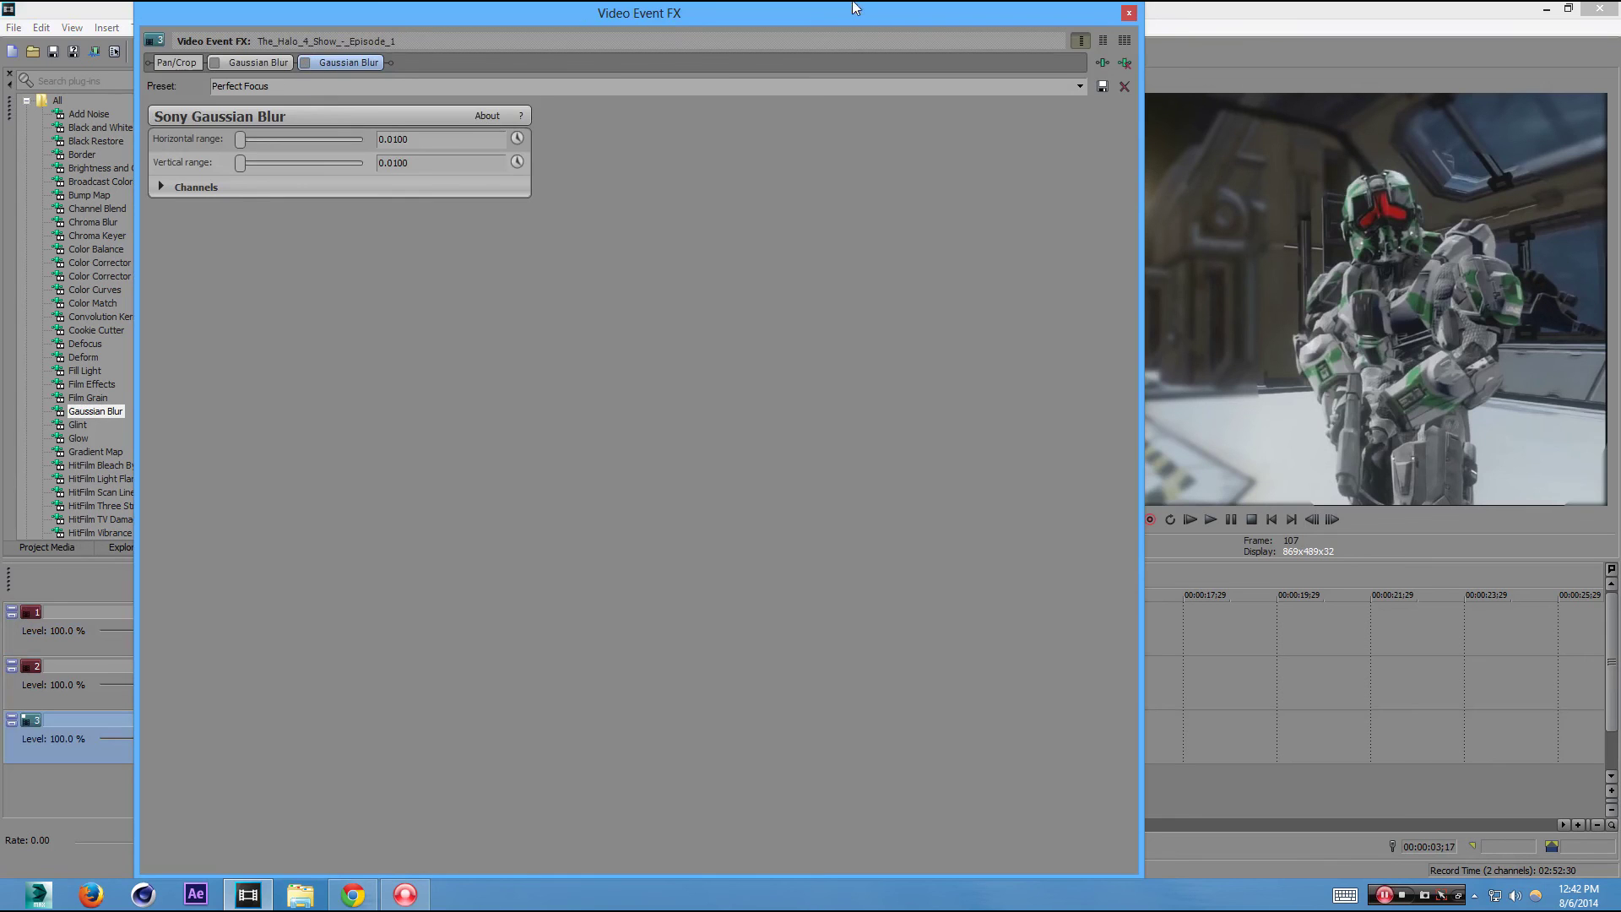
left_click(1130, 12)
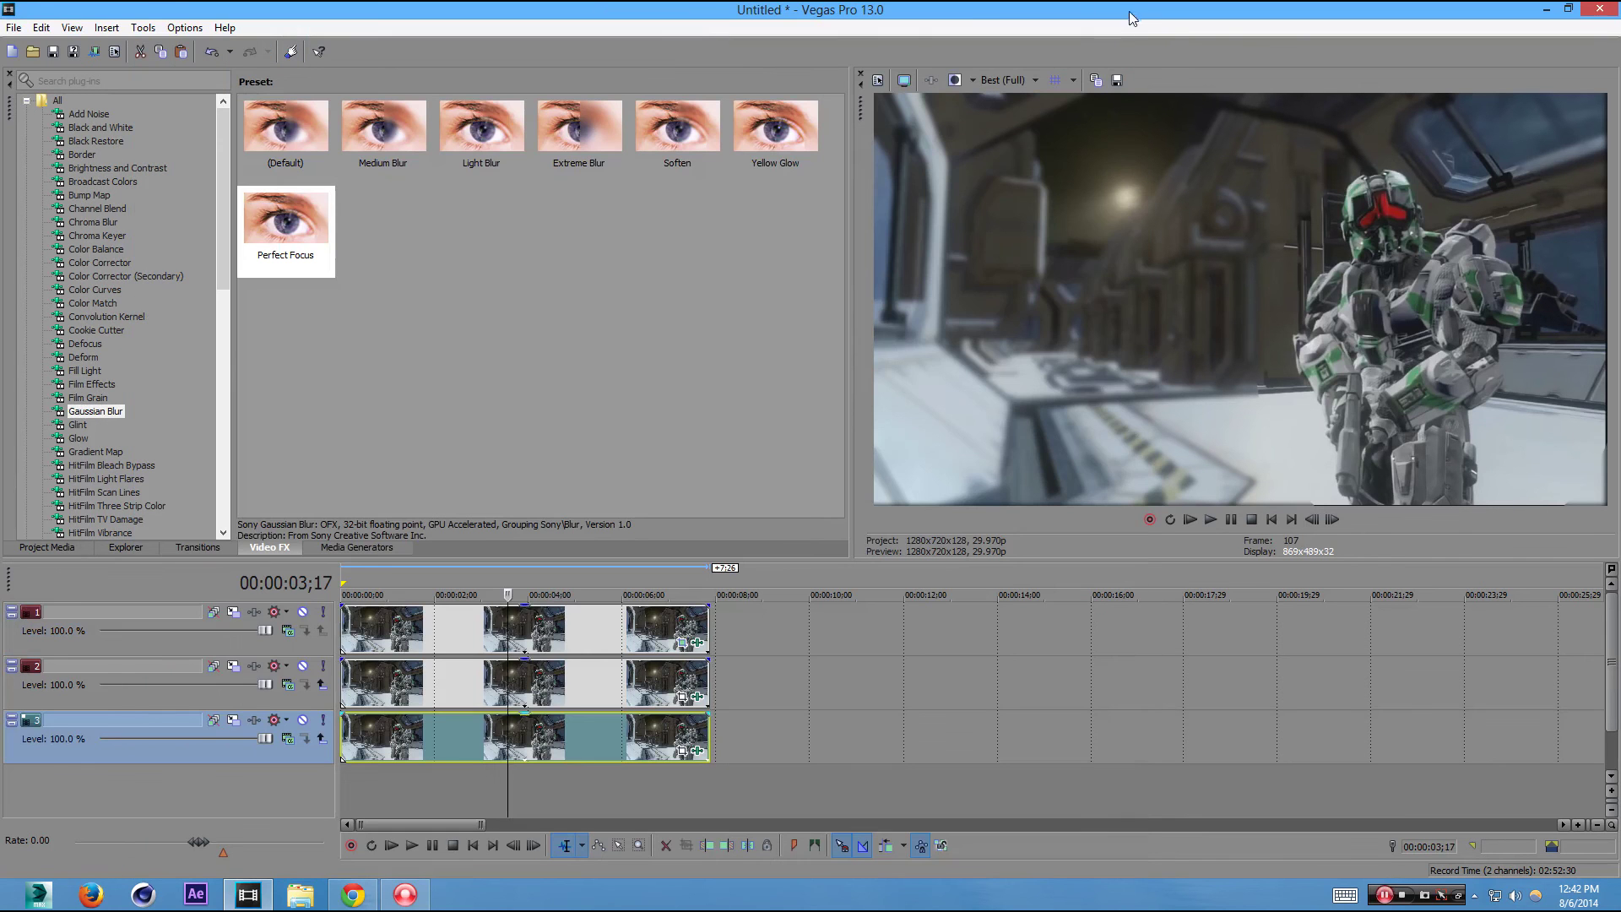
left_click(302, 666)
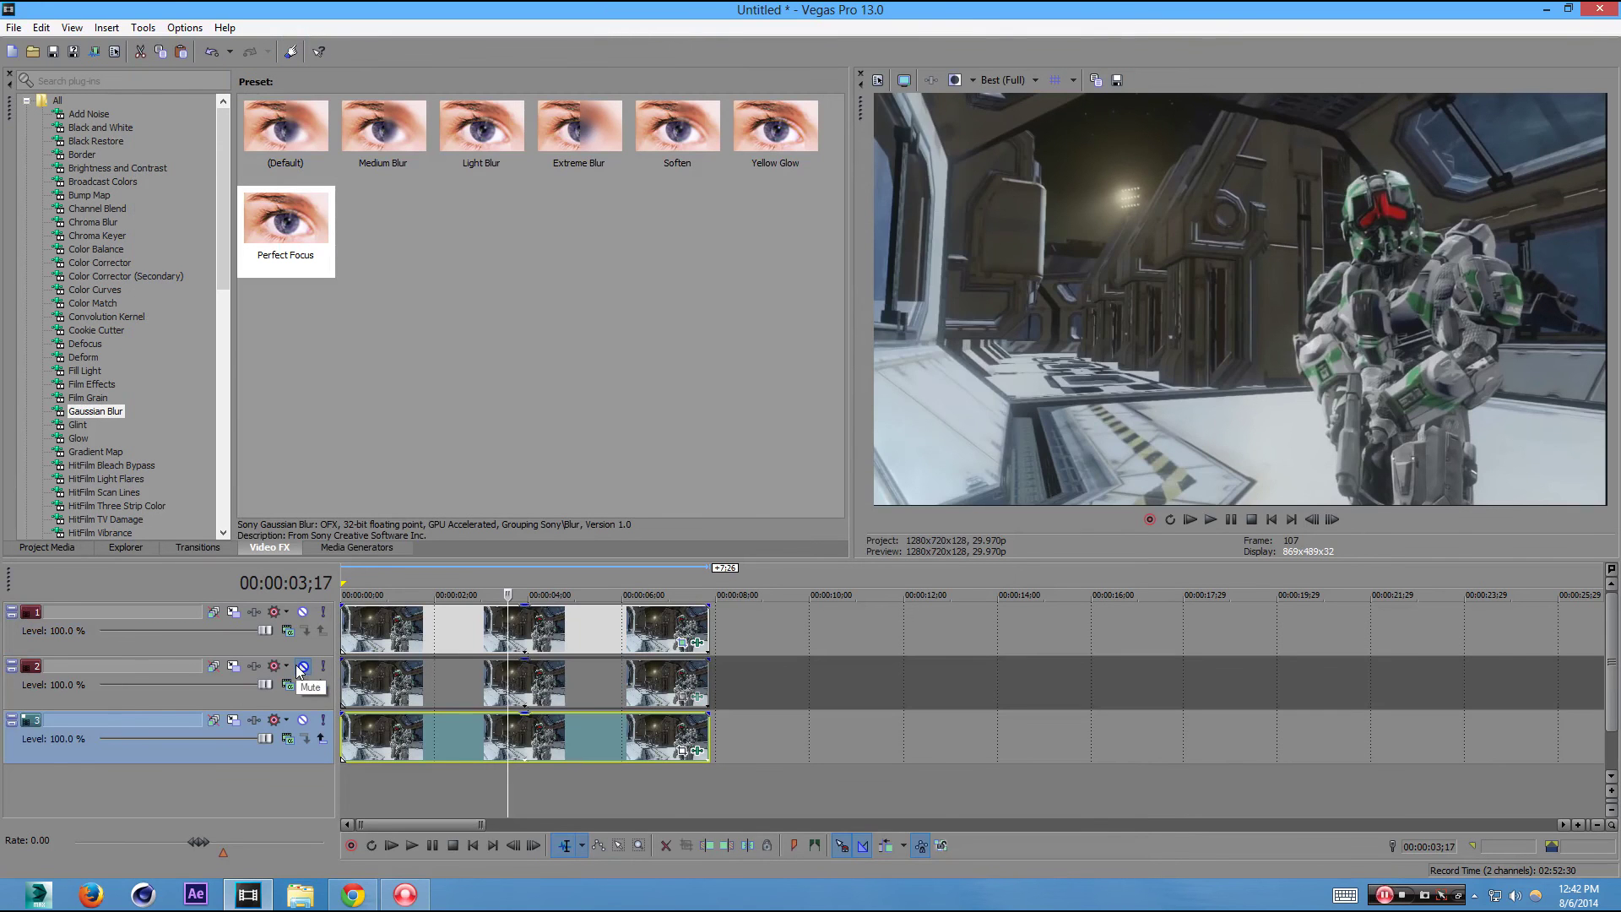
left_click(301, 666)
left_click(301, 666)
left_click(301, 666)
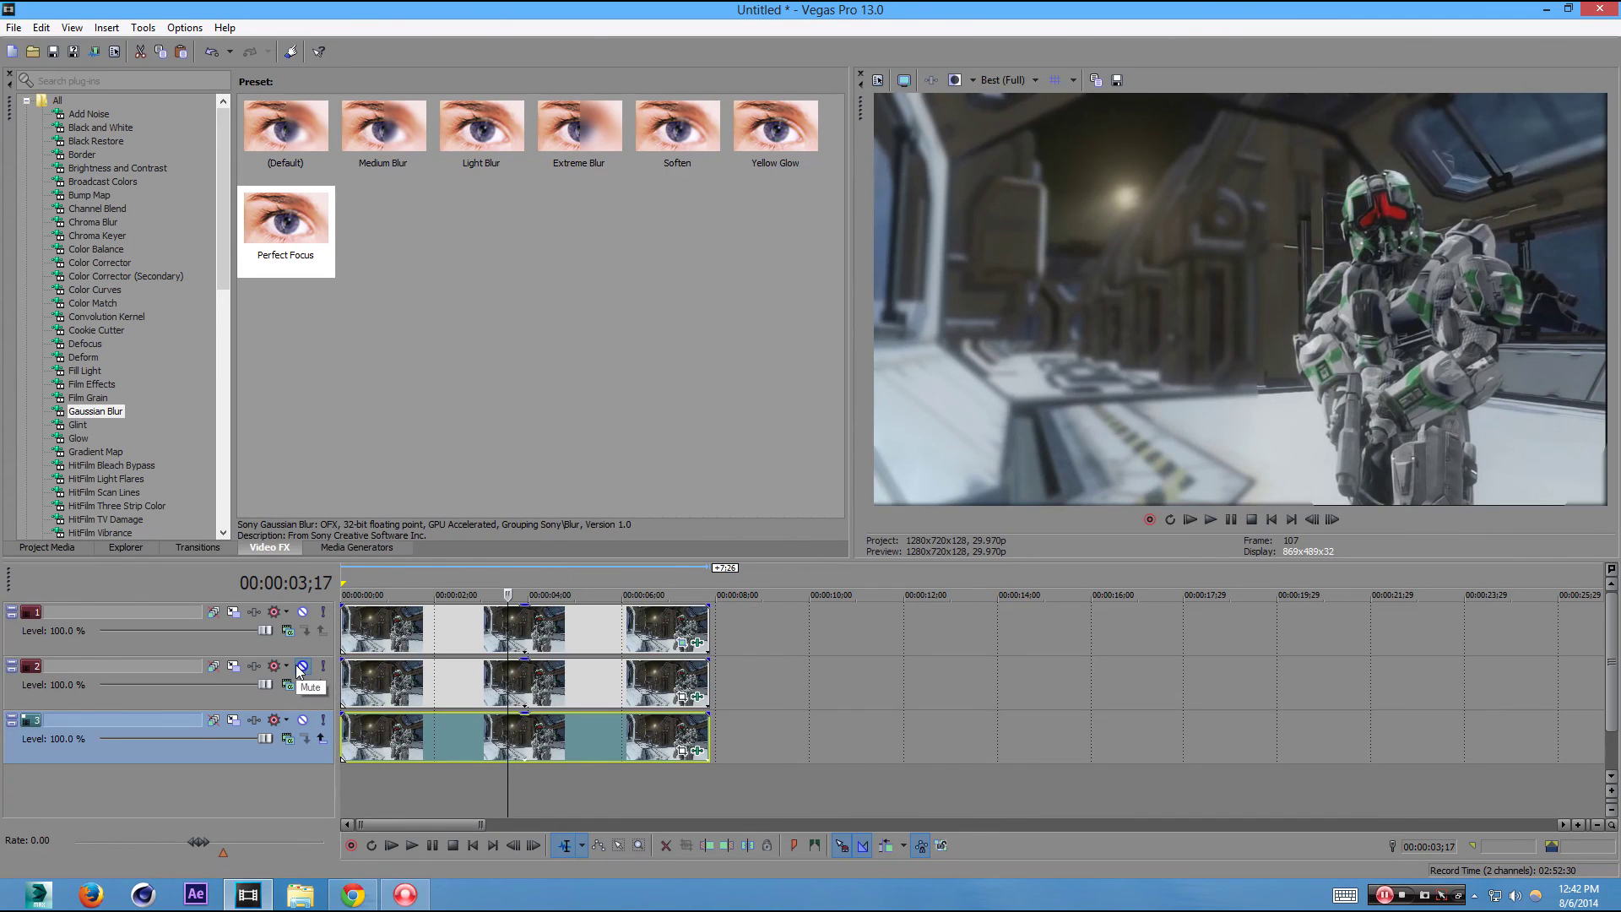
left_click(302, 666)
left_click(301, 666)
Step: Enlarge the top clip's oval mask and shift it up-left to recentre it on the soldier
left_click(680, 644)
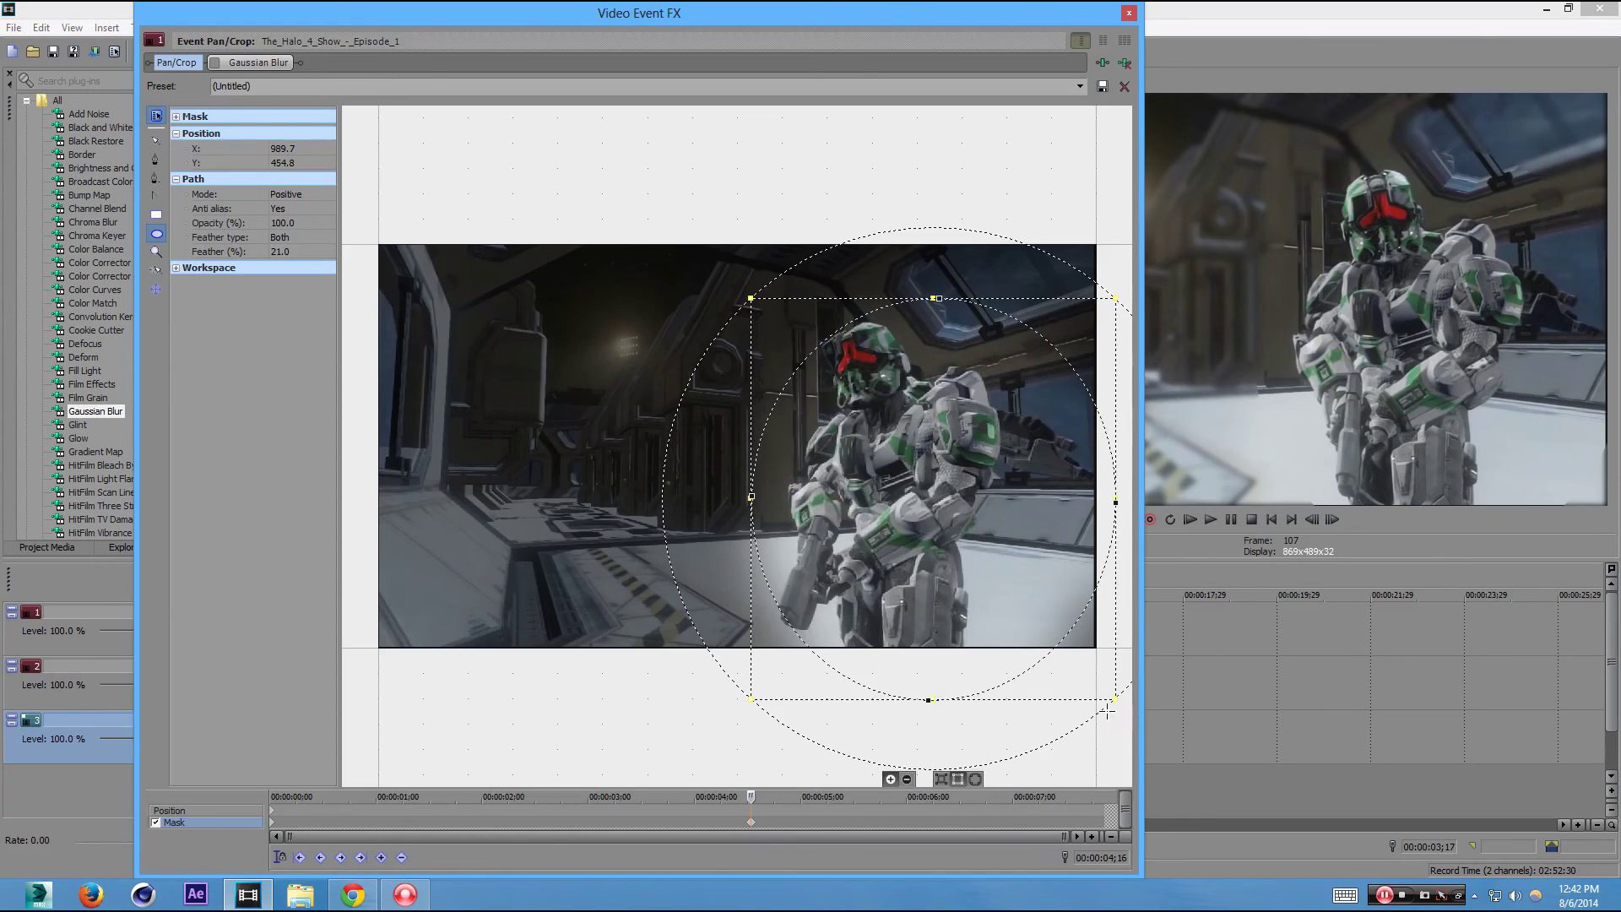
left_click_drag(1117, 702, 1131, 737)
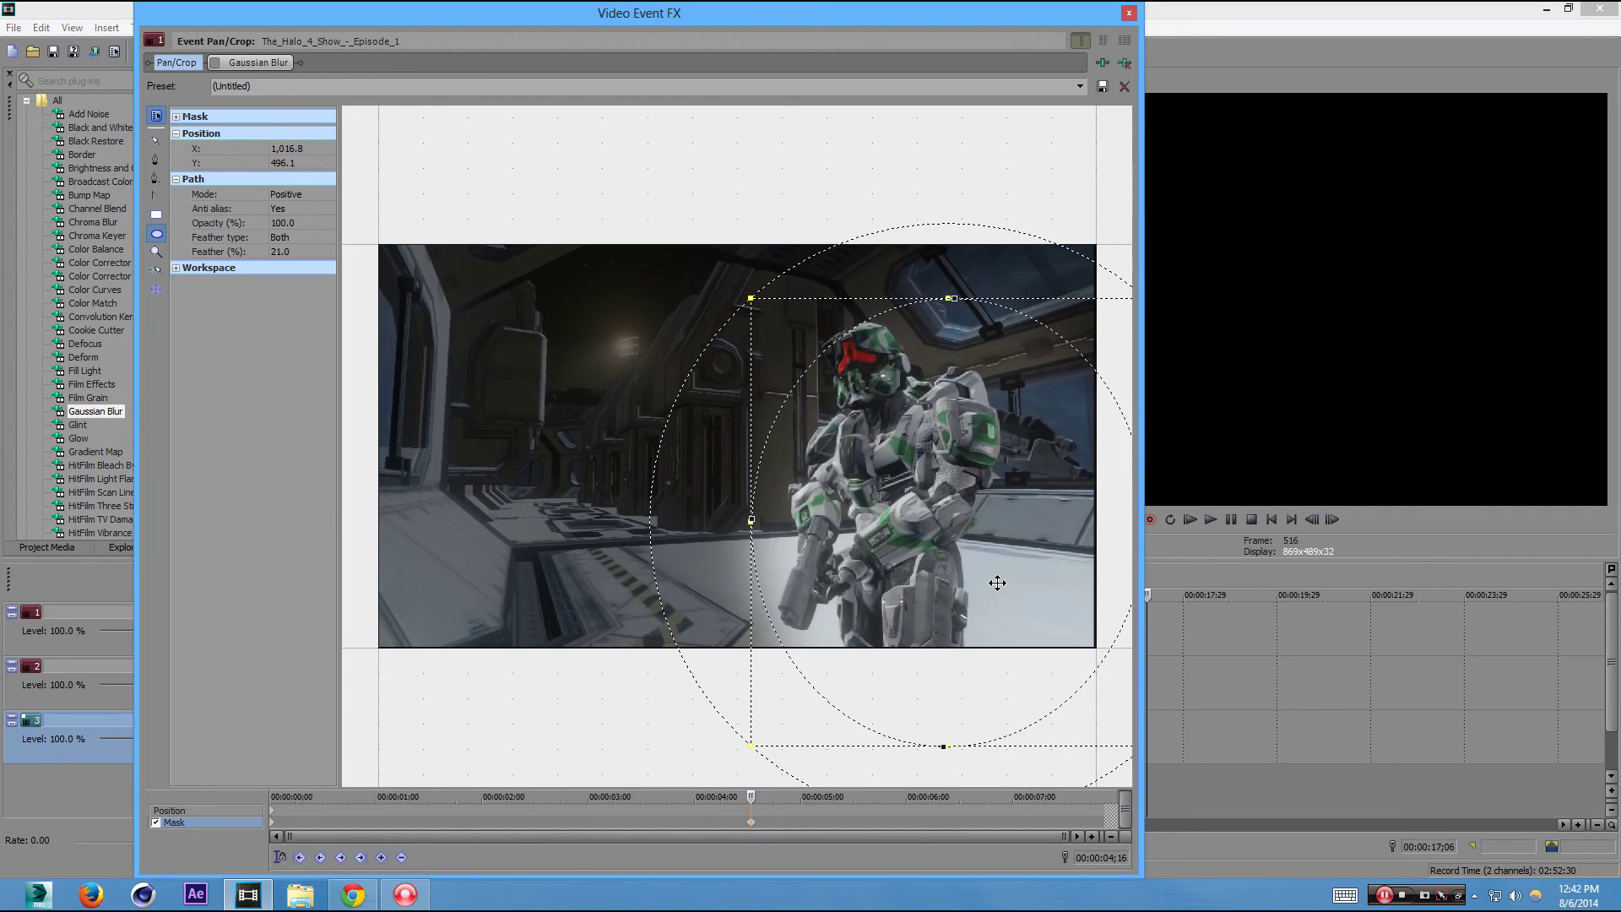
left_click_drag(997, 582, 997, 583)
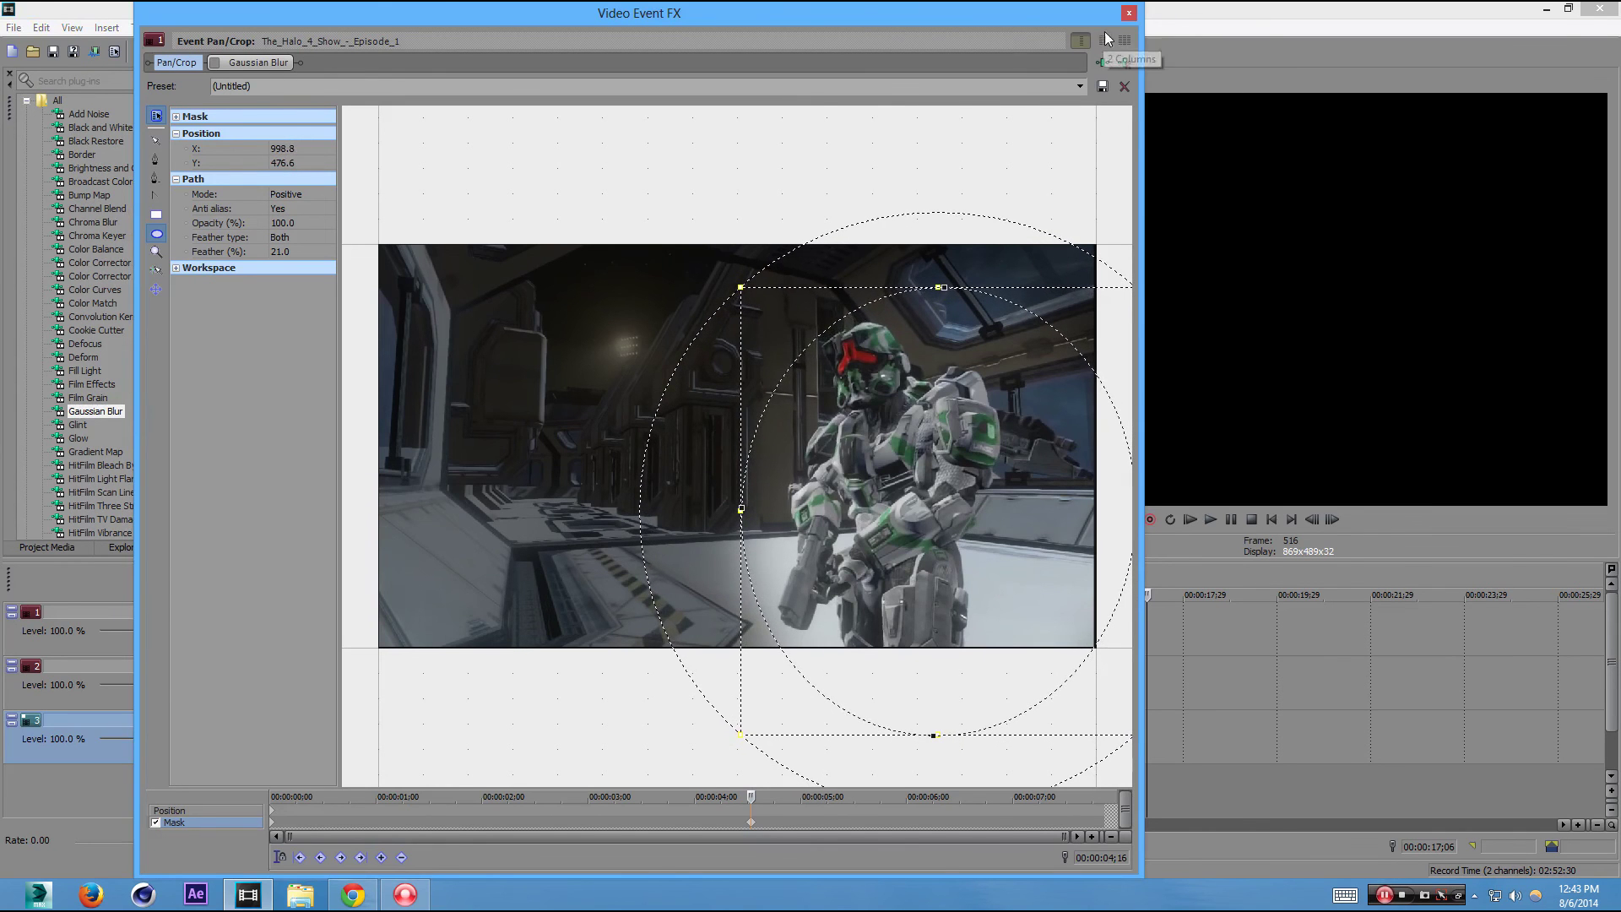
left_click(1128, 14)
left_click(581, 579)
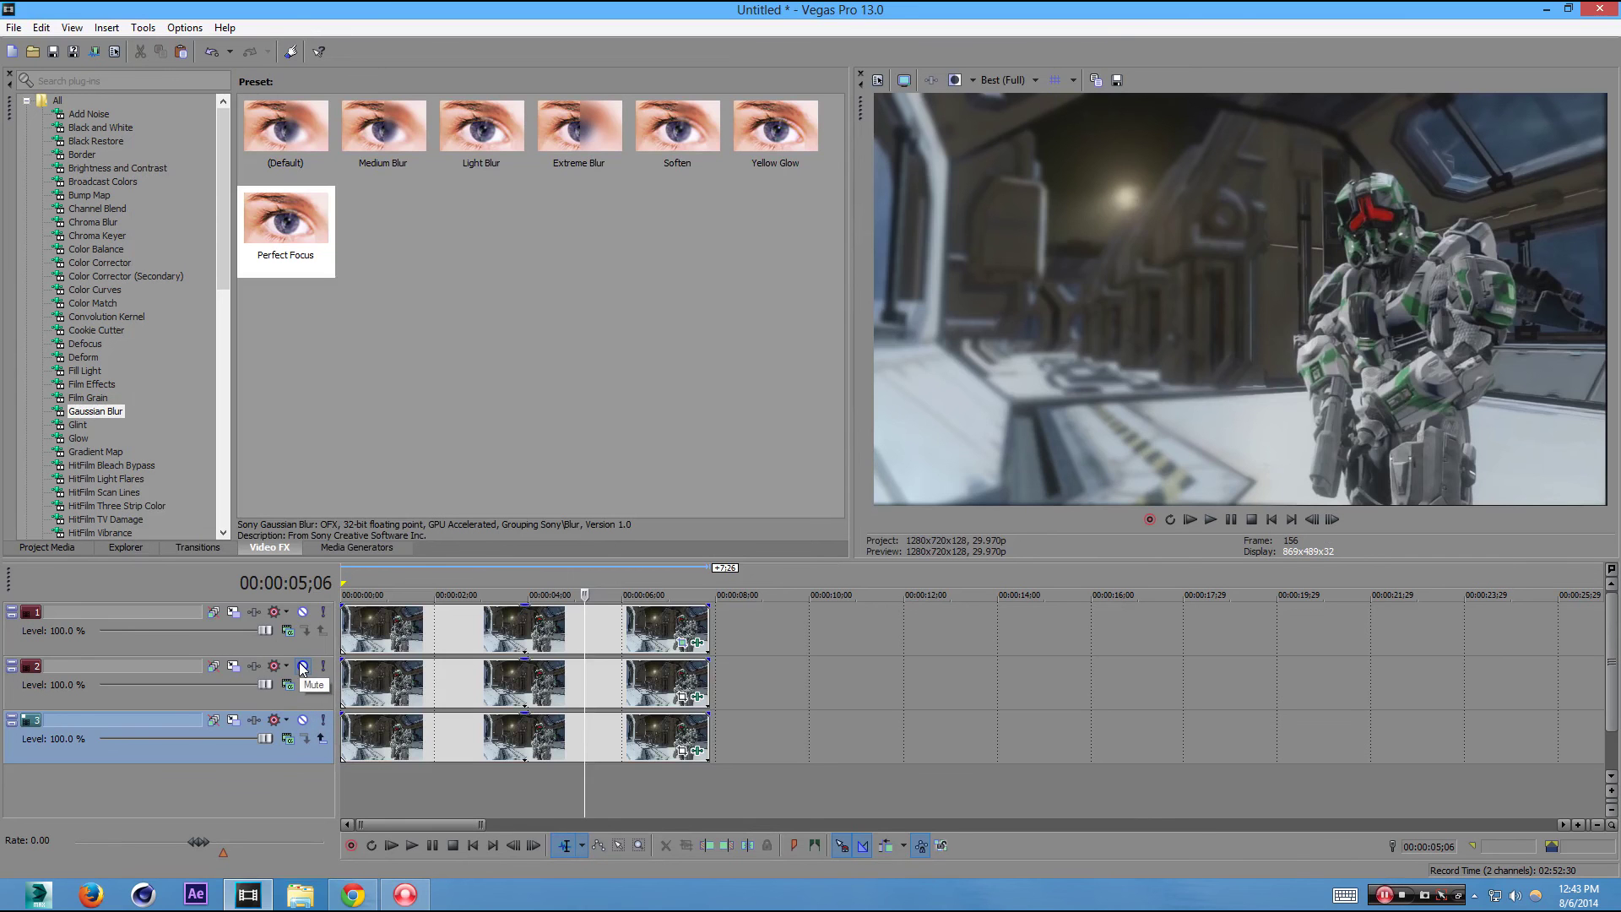
left_click(303, 667)
left_click(304, 667)
left_click(303, 667)
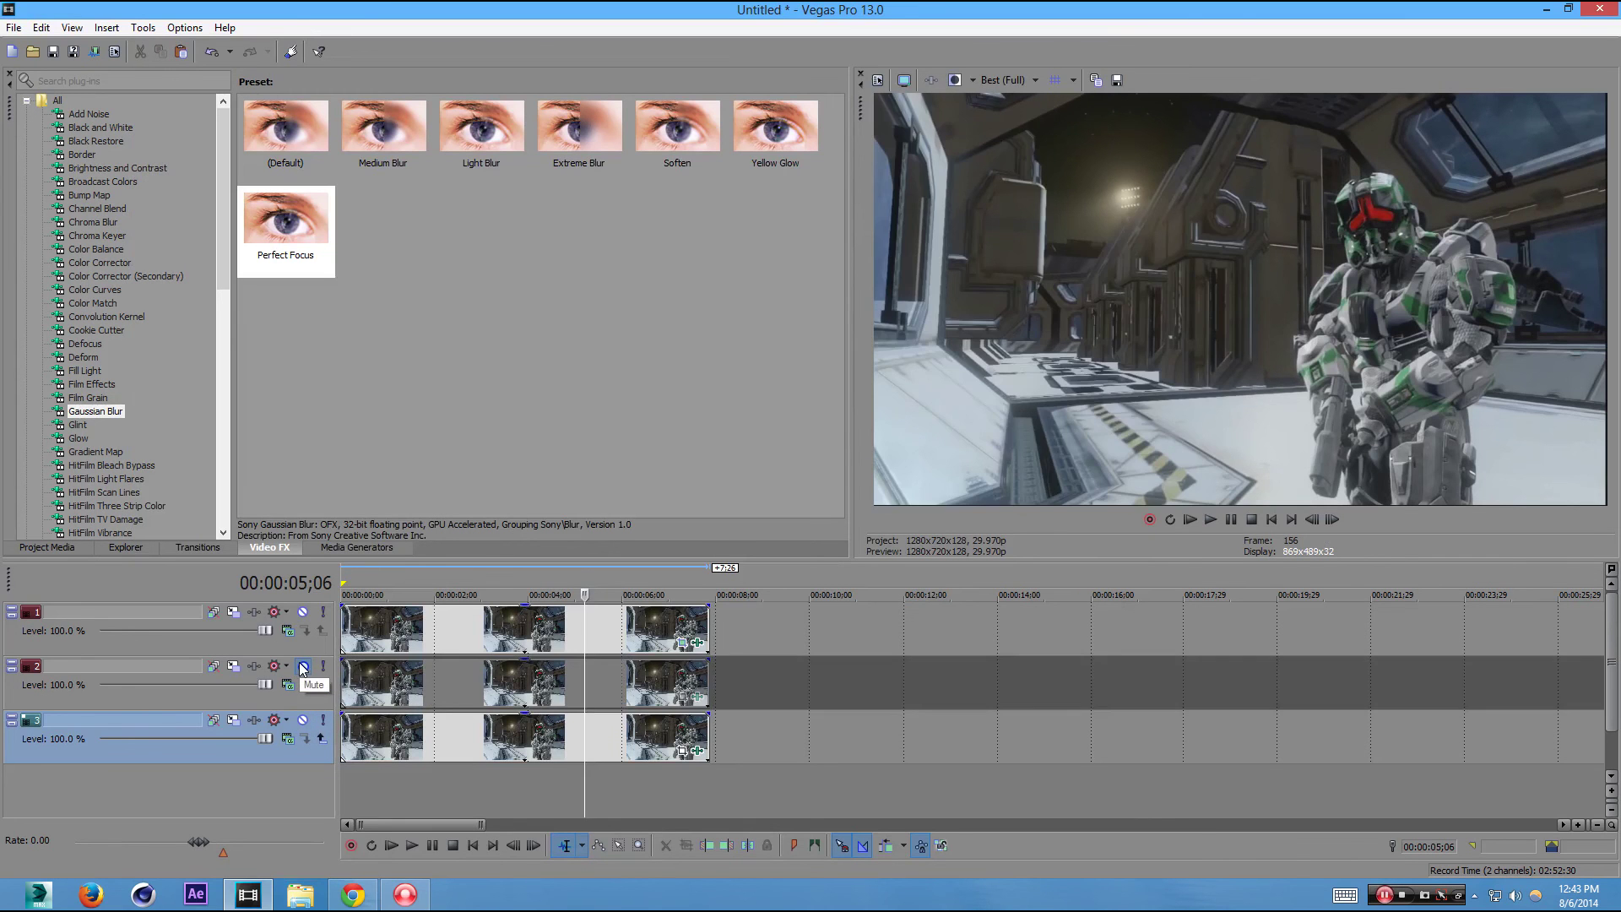
left_click(303, 667)
left_click(303, 667)
left_click(303, 667)
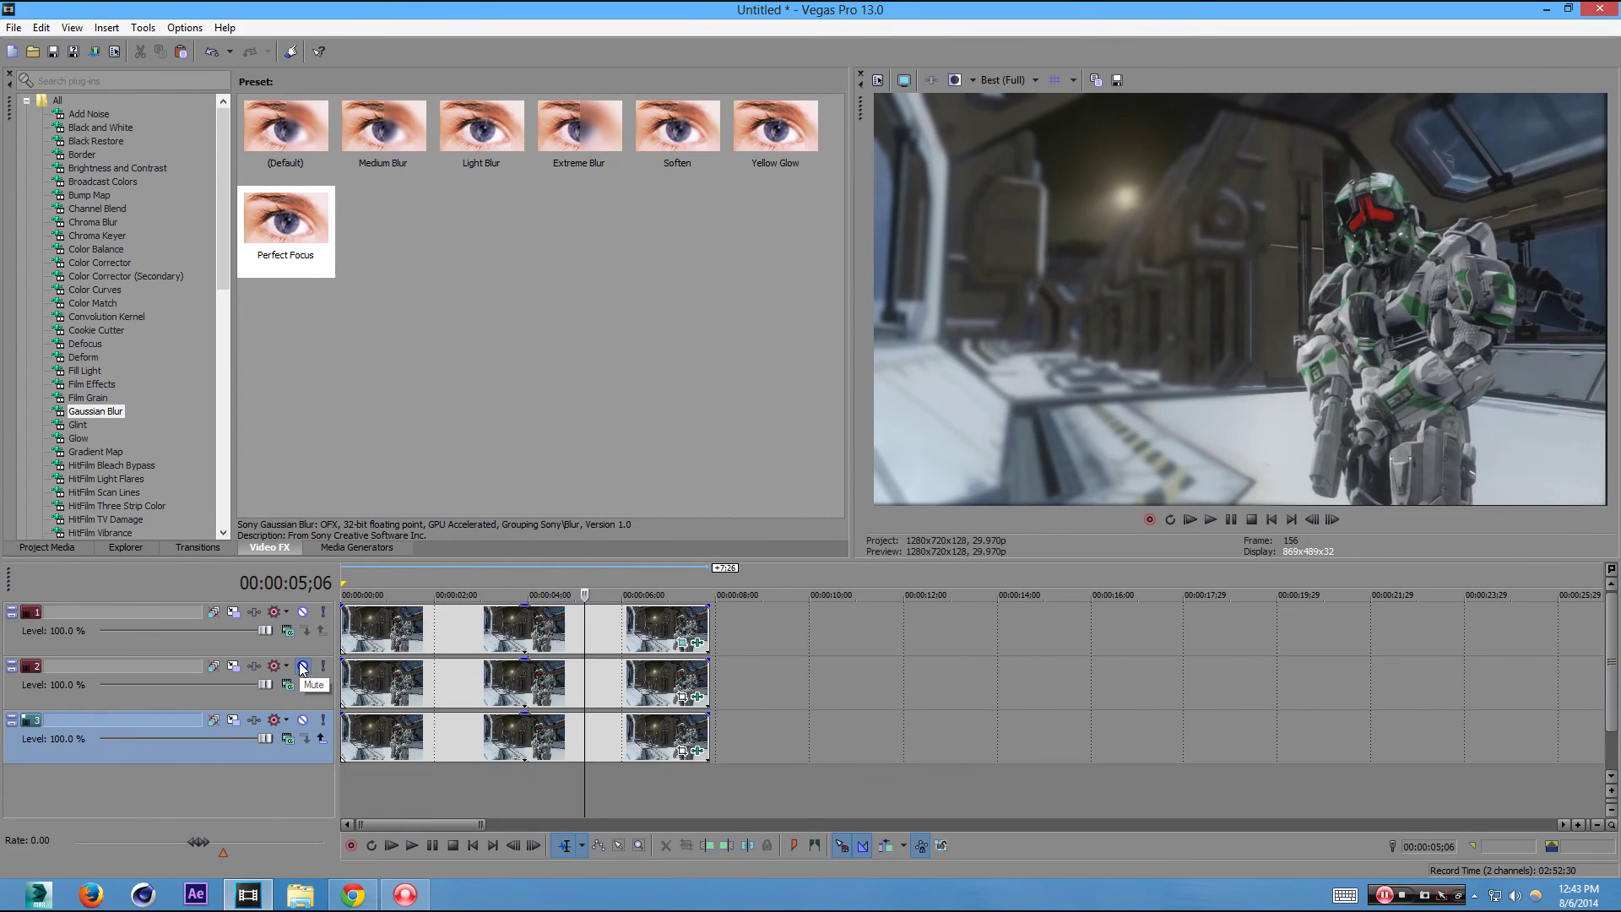